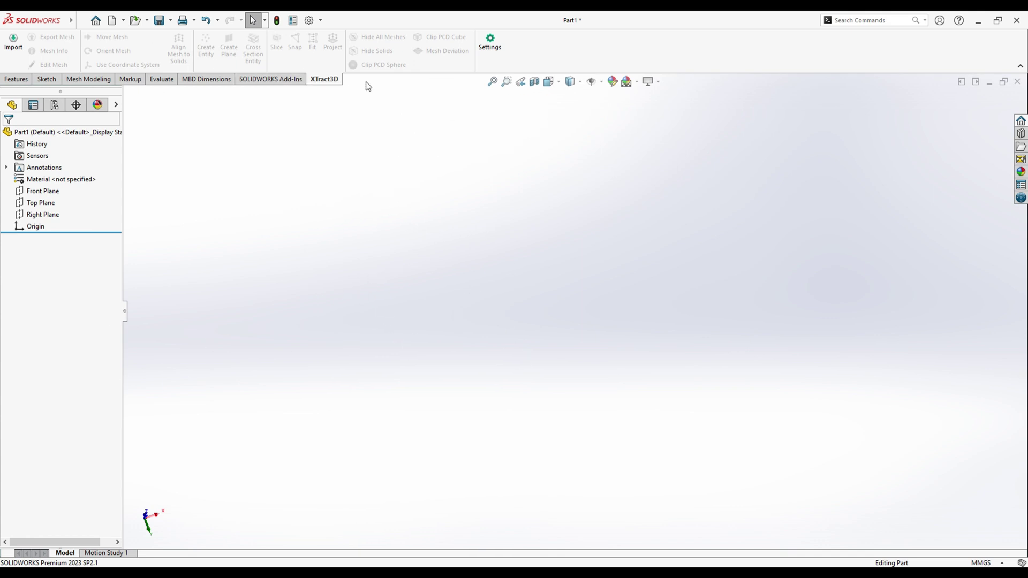
- Import the bucket scan mesh into the empty part
click(13, 43)
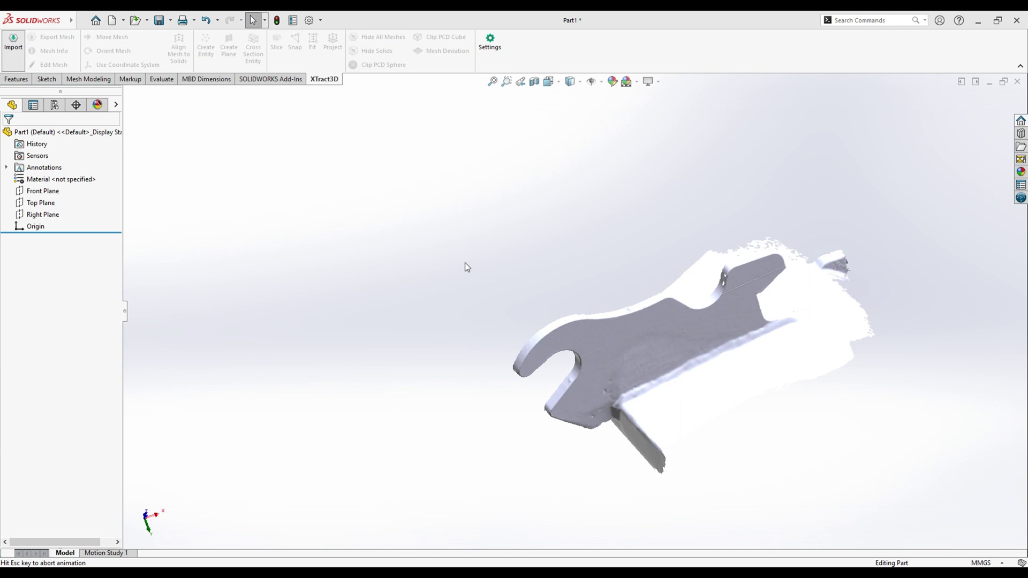
middle_drag(389, 491, 610, 298)
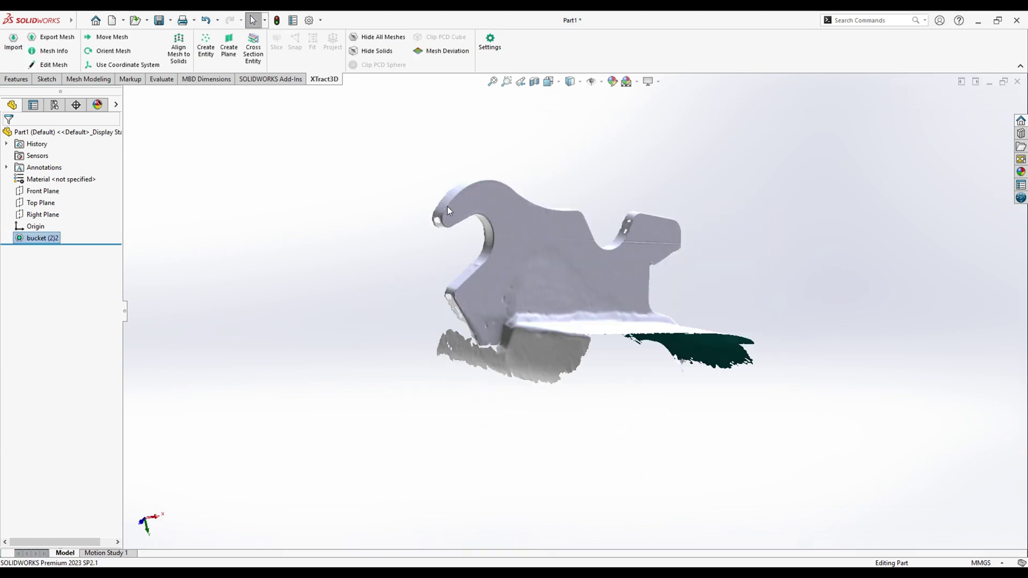
middle_drag(447, 208, 465, 267)
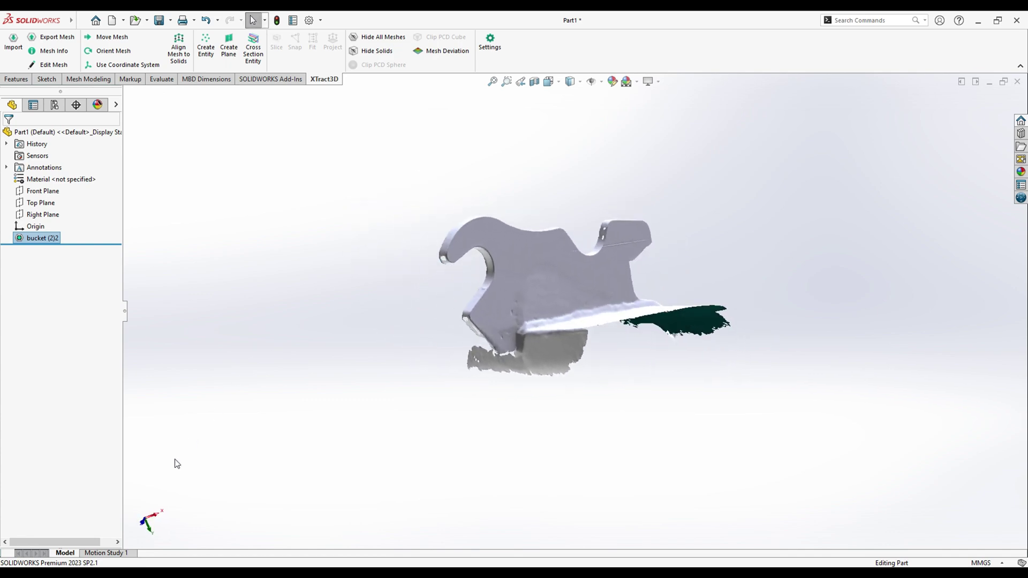
- Examine how the imported bucket mesh is oriented relative to the standard views and the coordinate axes
key(space)
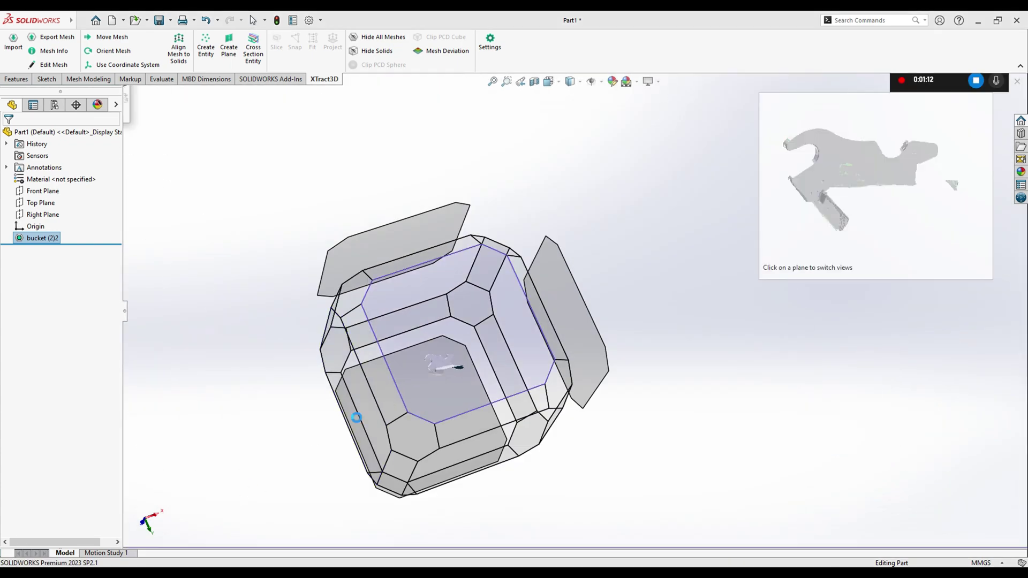
click(364, 409)
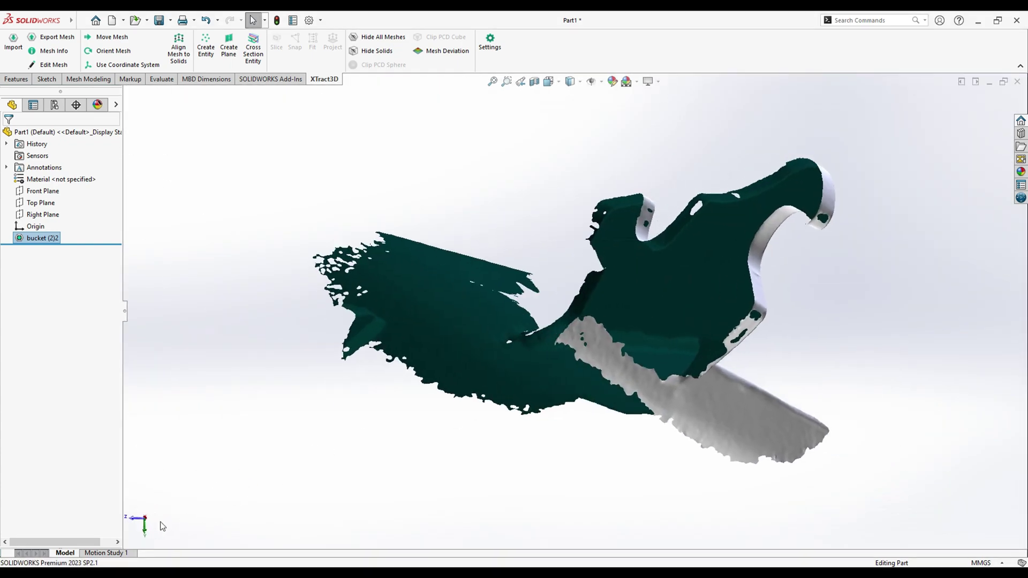
middle_drag(473, 378, 595, 198)
key(ctrl+space)
click(521, 394)
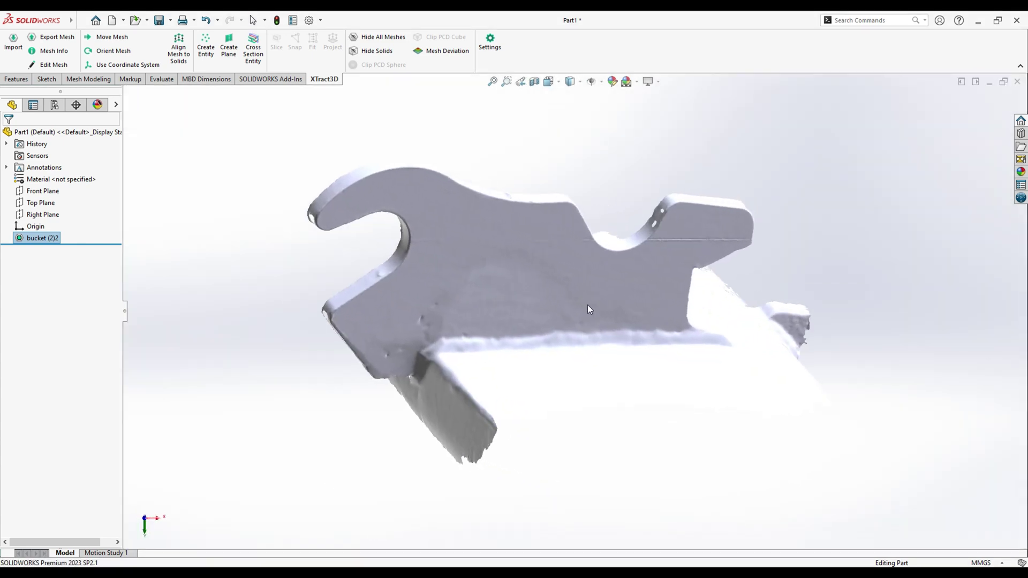
key(space)
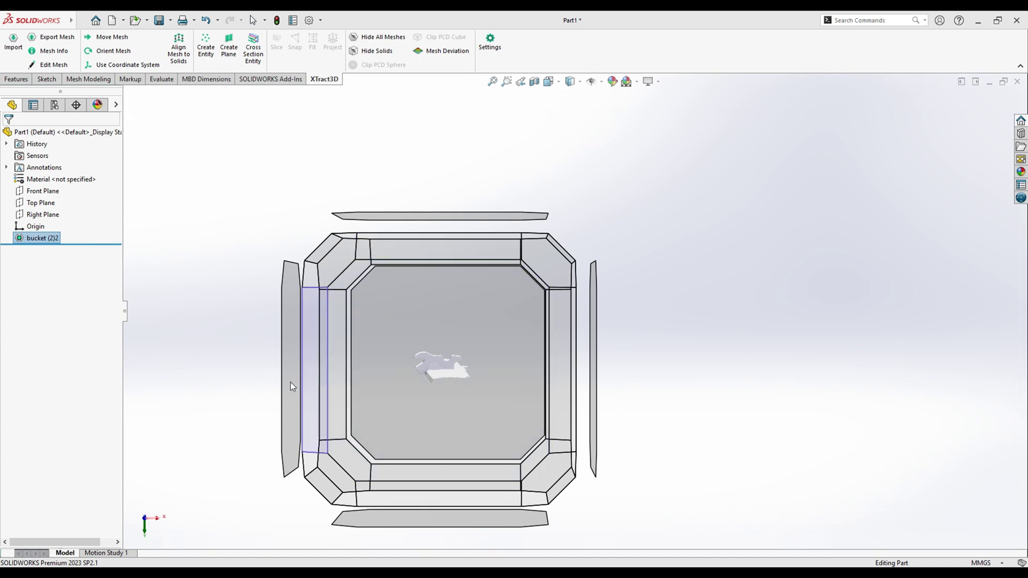
click(397, 521)
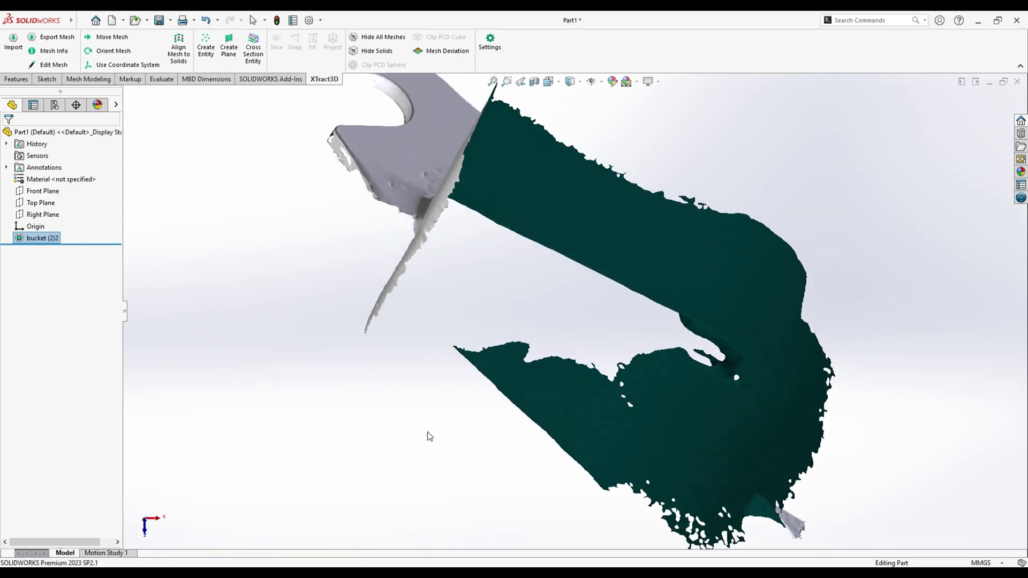
middle_drag(429, 437, 228, 547)
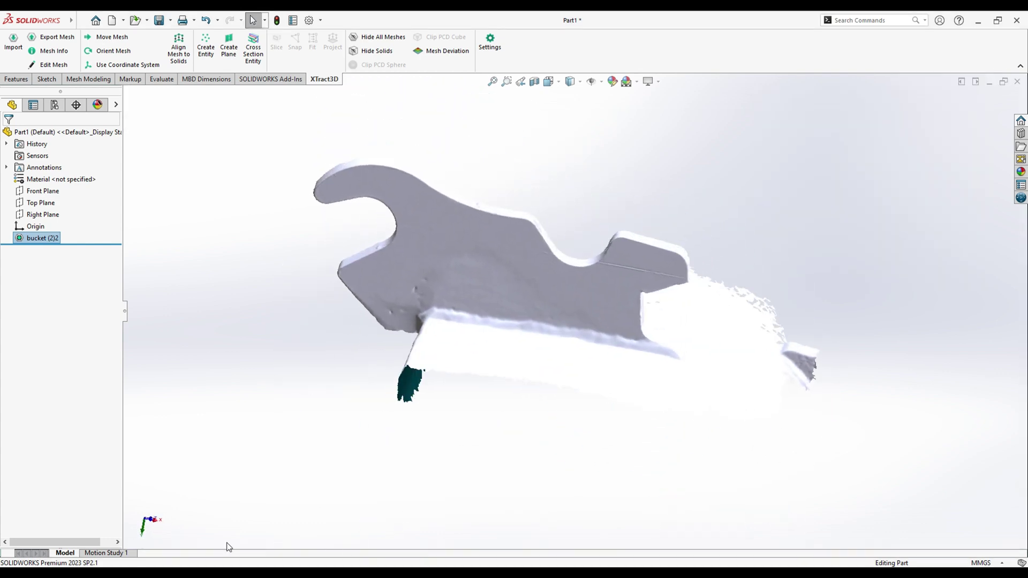
click(157, 520)
middle_drag(322, 345, 360, 367)
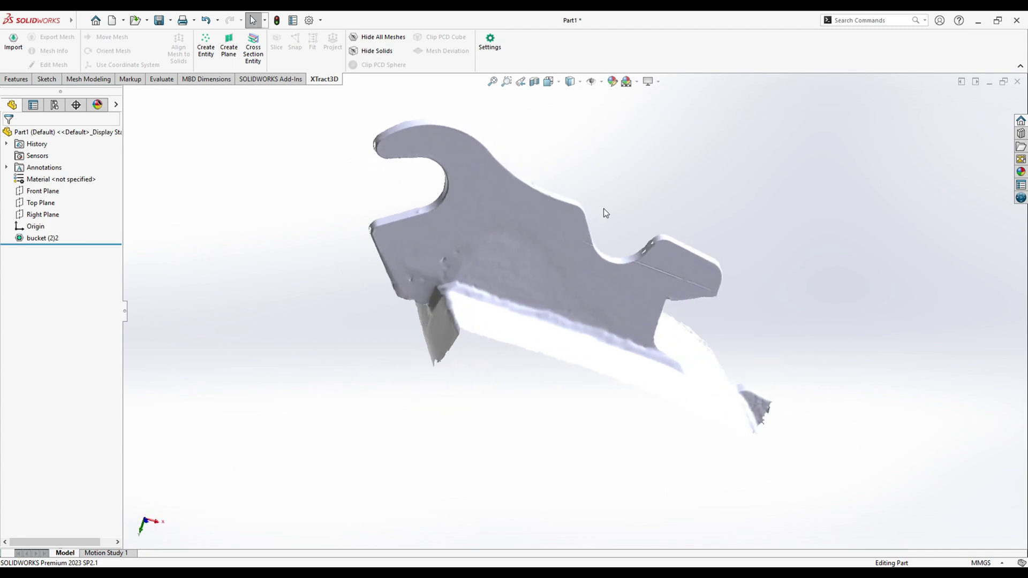
middle_drag(604, 212, 573, 415)
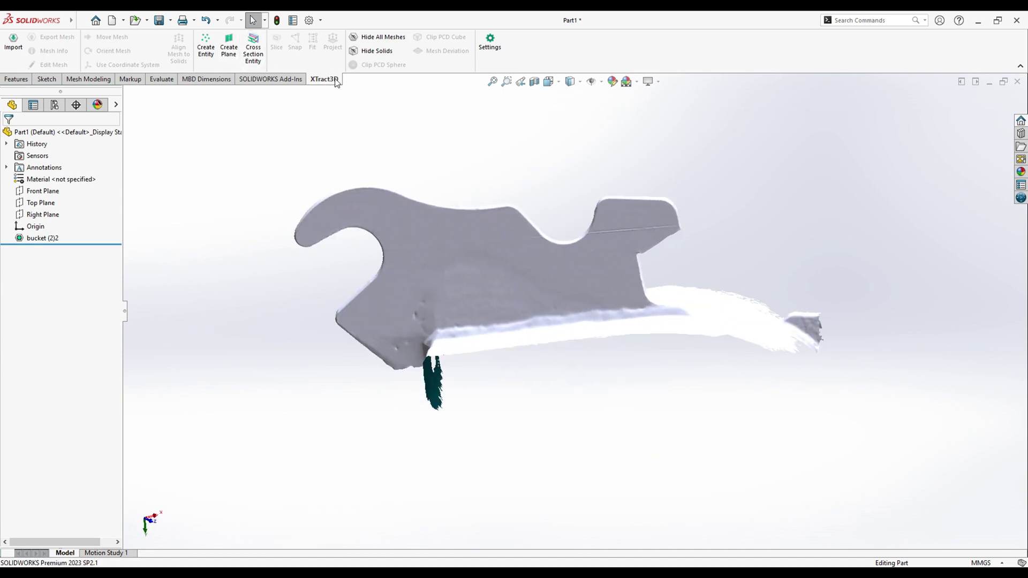
- Create a reference plane with the 3+ Points method from points spread over the flat face of the hooked side plate
click(230, 48)
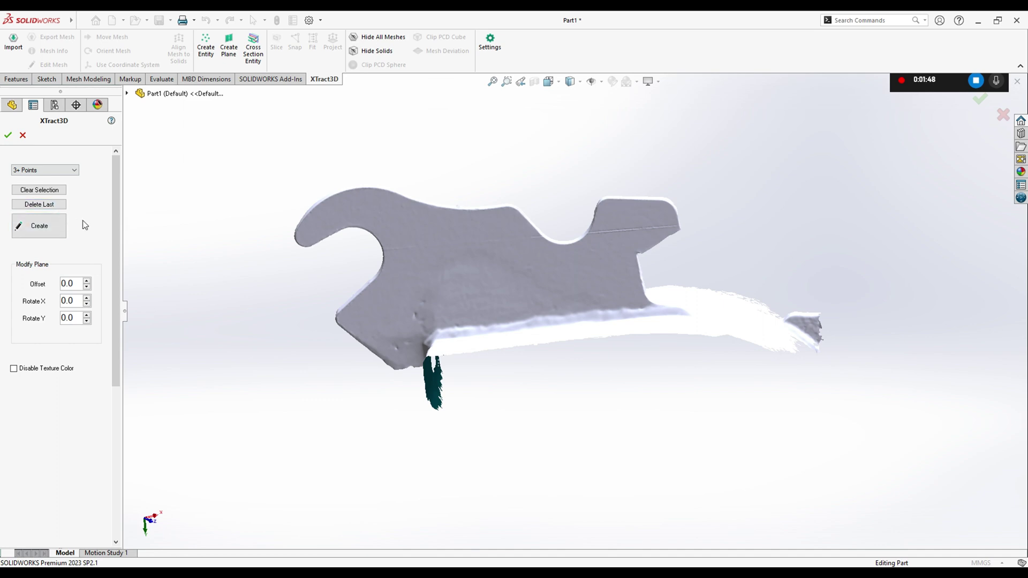
click(402, 237)
click(514, 247)
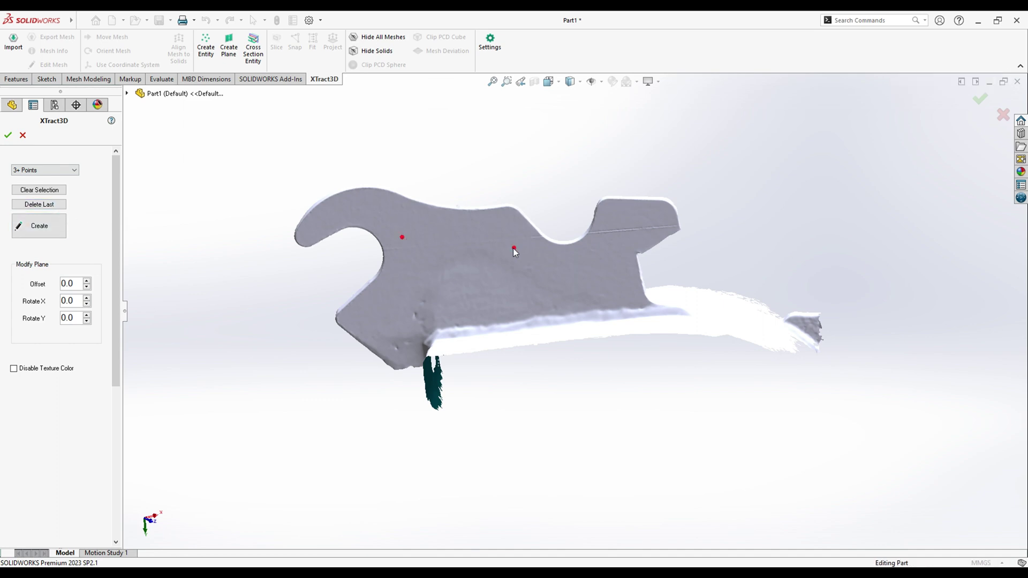
click(402, 299)
click(524, 296)
click(600, 284)
click(626, 219)
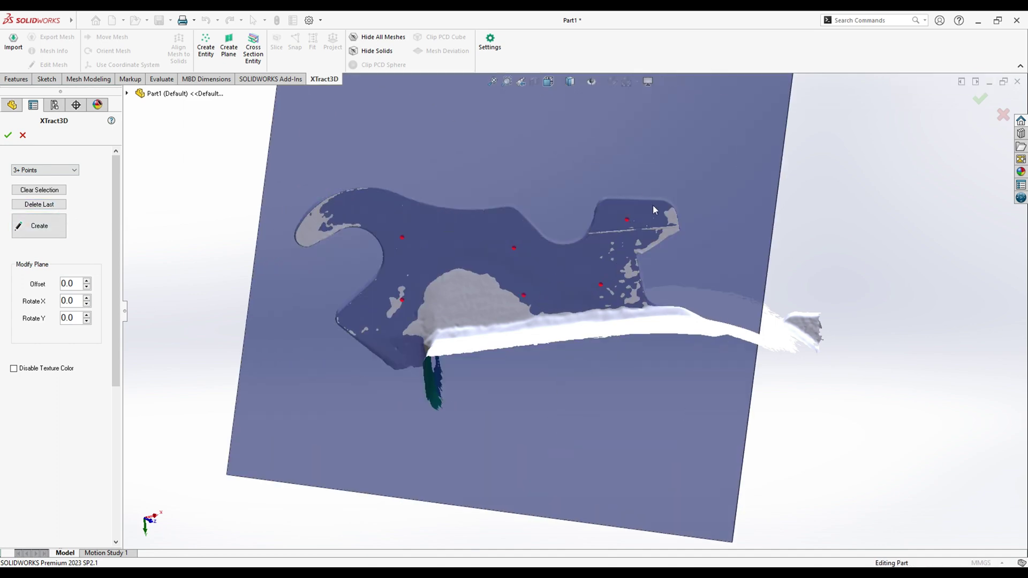
click(653, 205)
click(392, 347)
click(411, 359)
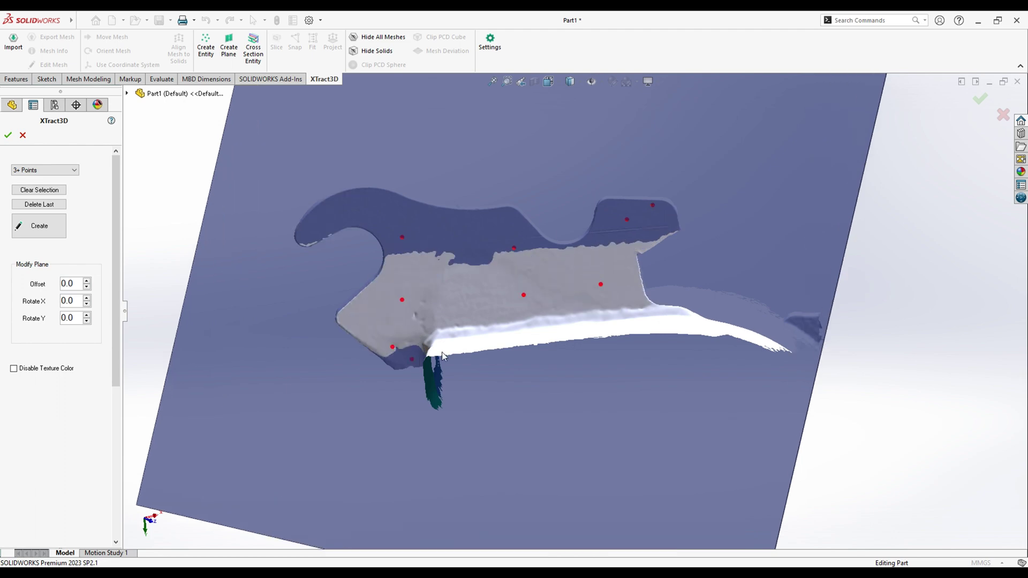
click(502, 284)
click(609, 266)
middle_drag(658, 291, 642, 245)
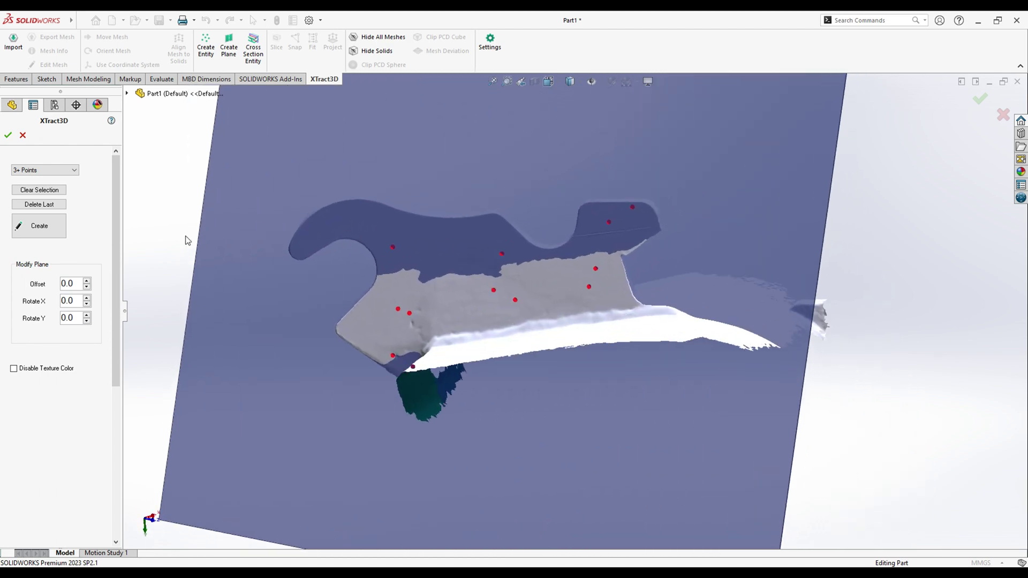
click(33, 230)
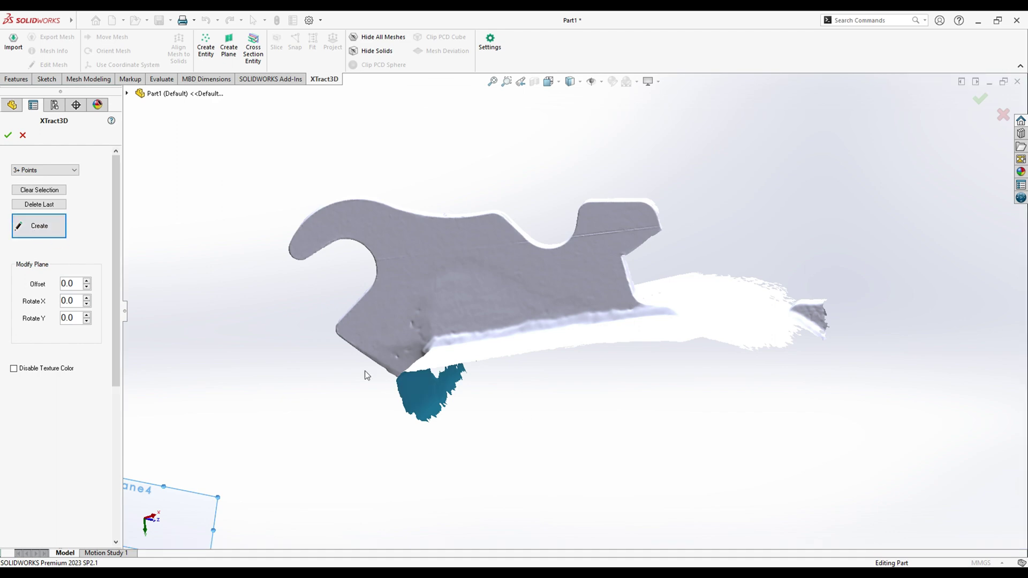
scroll(408, 107, up, 1)
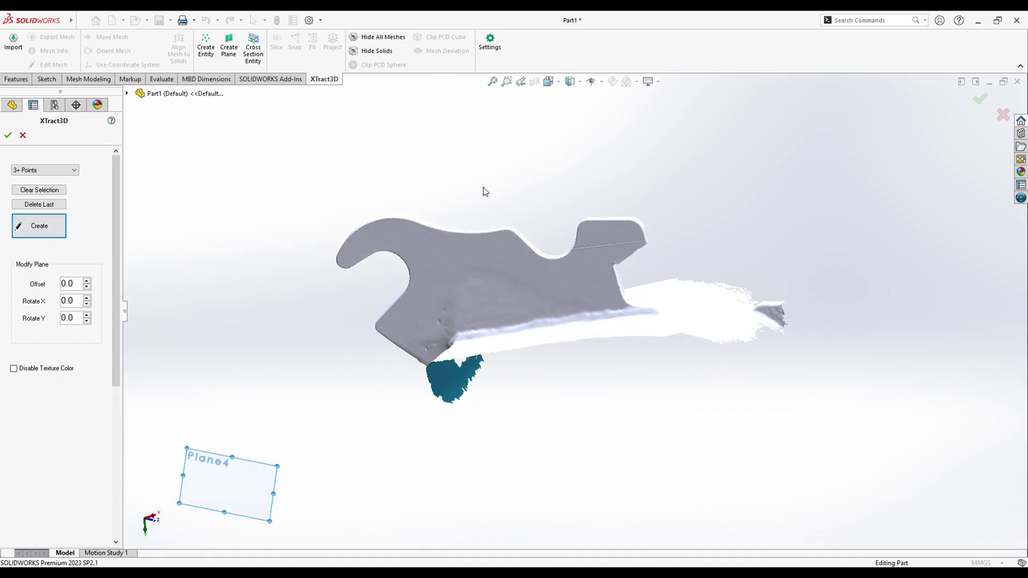
scroll(482, 190, down, 4)
scroll(451, 309, up, 2)
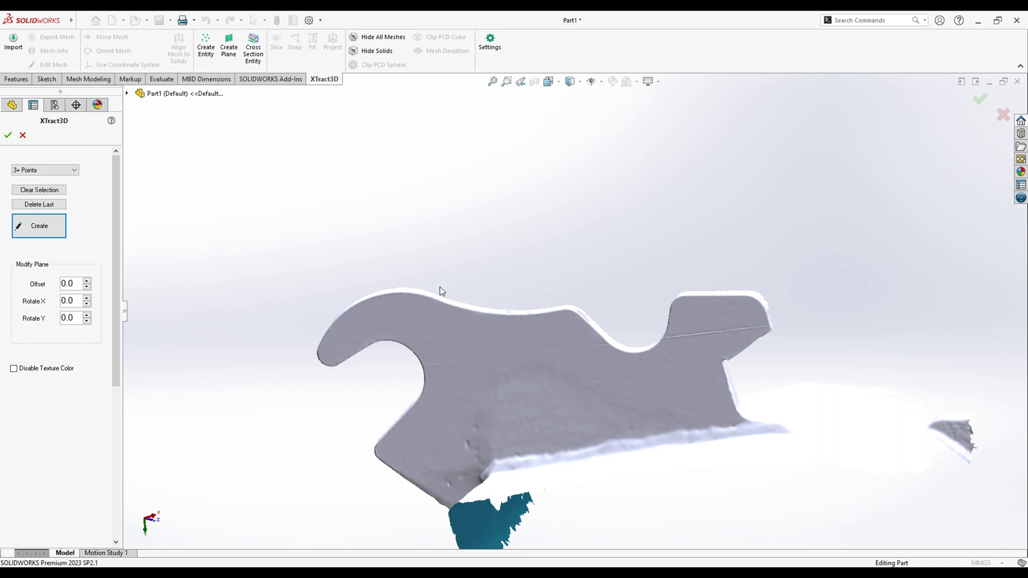
scroll(424, 412, up, 4)
scroll(461, 406, down, 5)
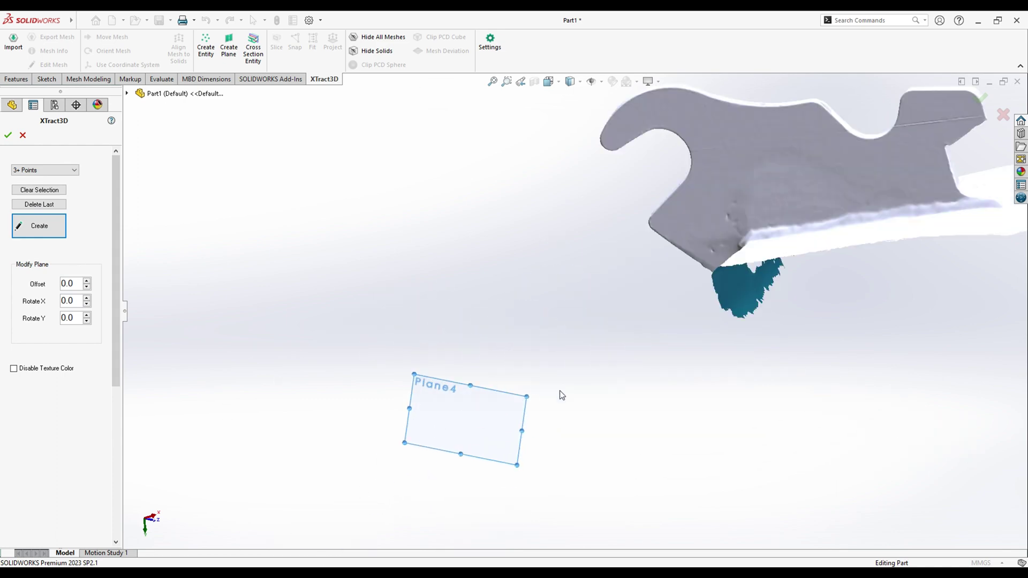
scroll(561, 395, up, 1)
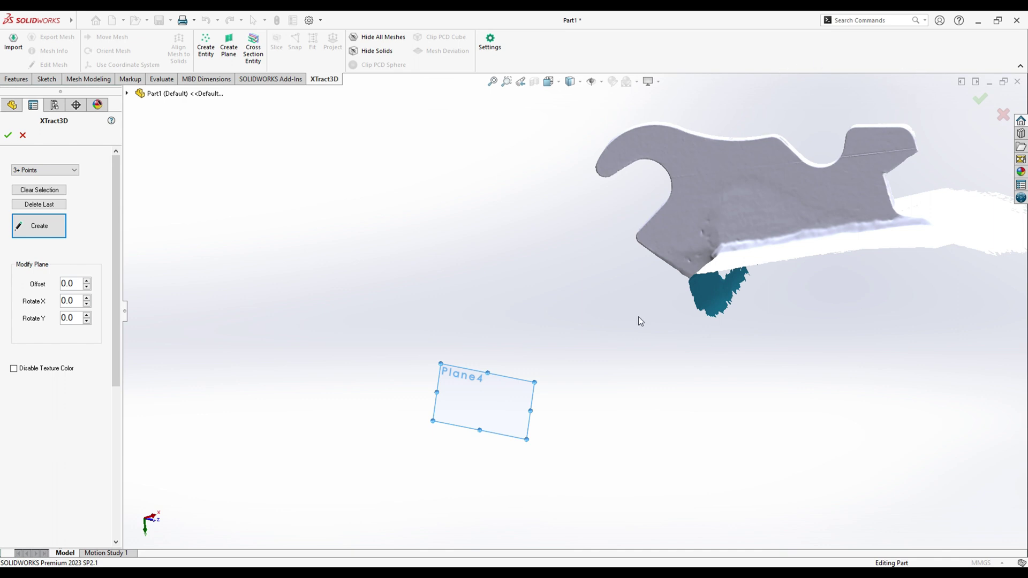
- Create a second 3+ Points plane from points on the broad base surface on both sides of the upright hooked plate
middle_drag(638, 316, 731, 231)
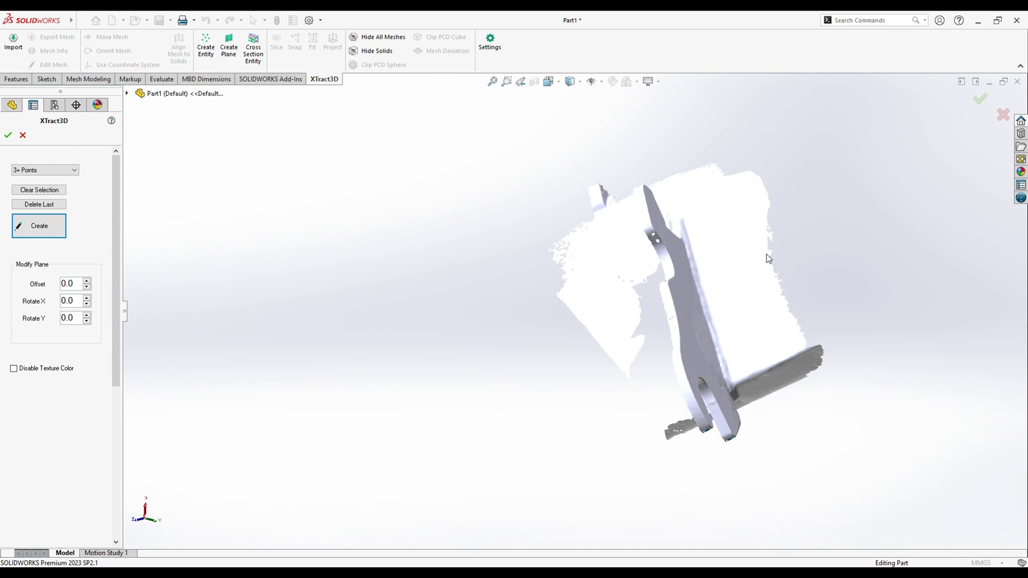
click(727, 224)
click(751, 319)
click(700, 233)
click(735, 322)
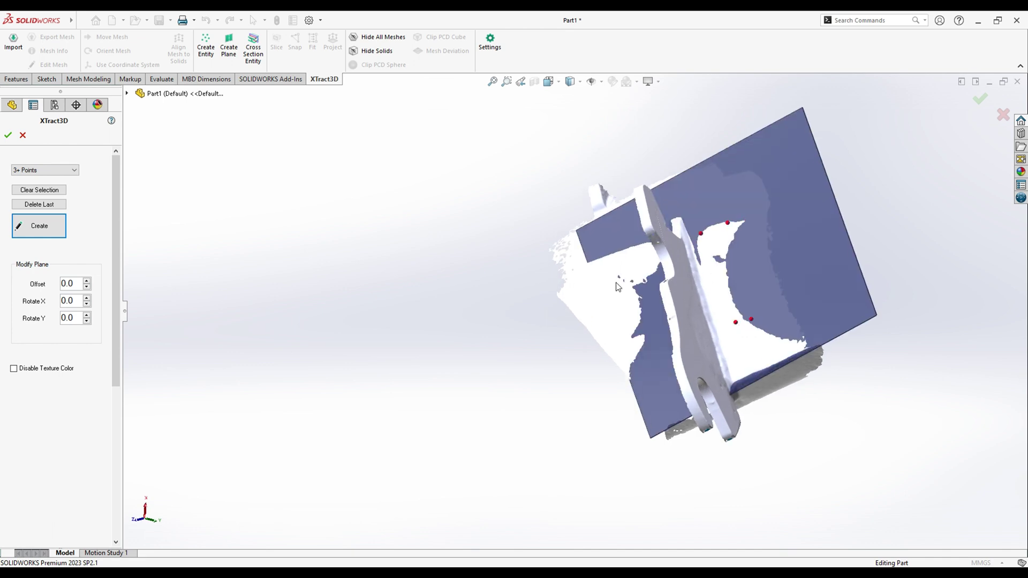
click(596, 295)
click(614, 245)
click(751, 235)
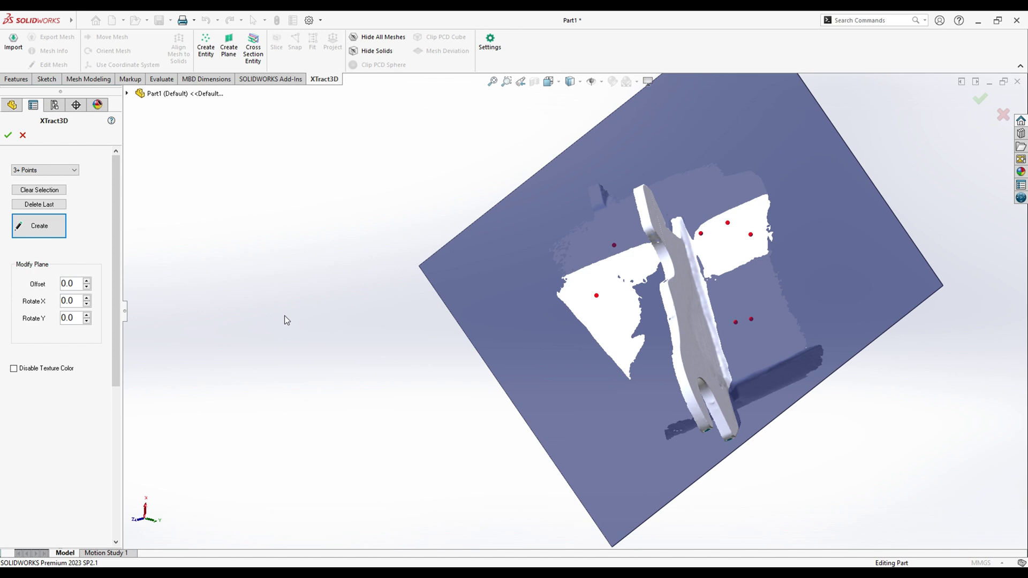
click(31, 226)
middle_drag(403, 496, 369, 351)
click(686, 285)
click(724, 274)
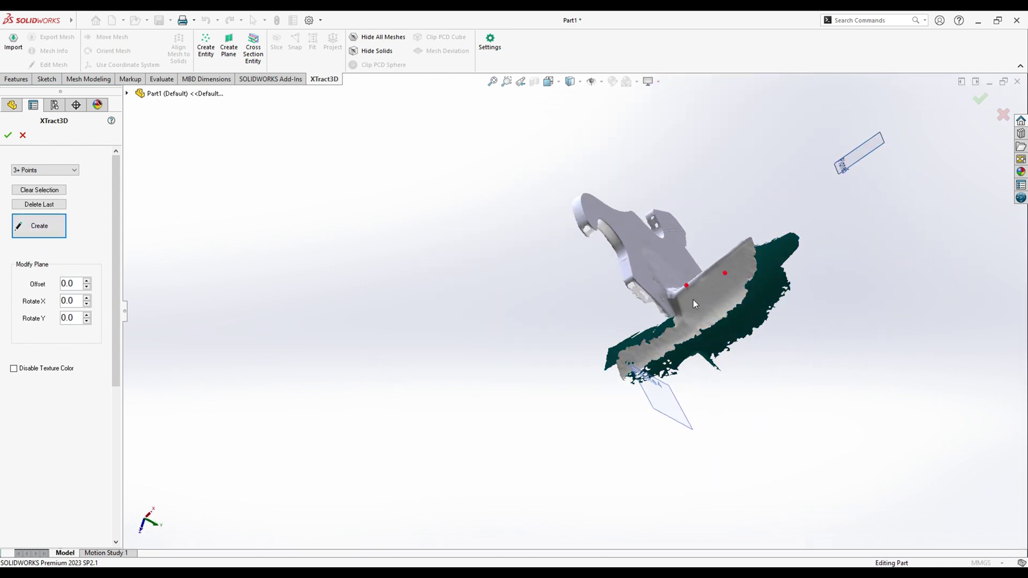
click(693, 299)
click(714, 294)
click(730, 253)
click(634, 340)
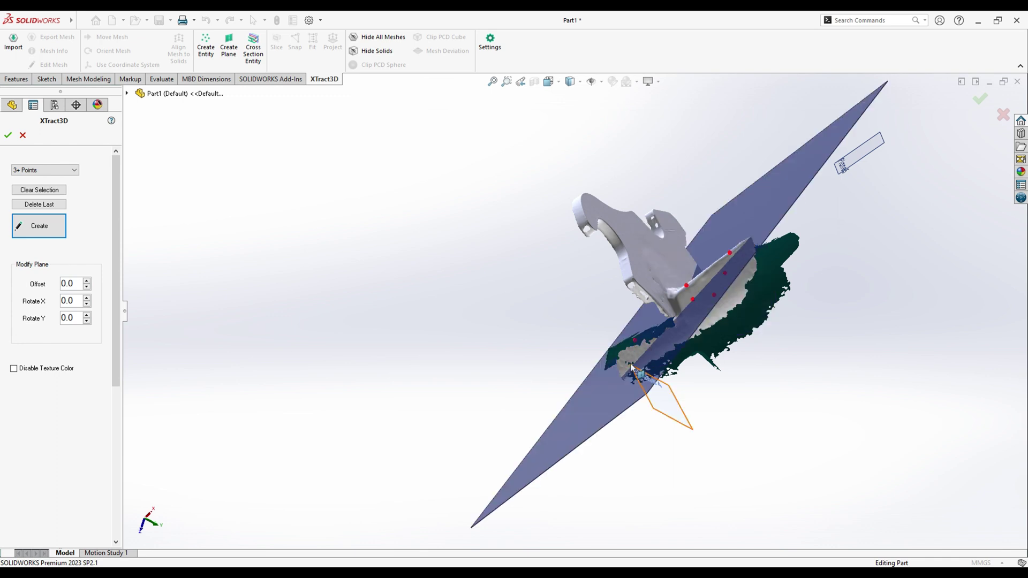
click(642, 350)
click(674, 344)
click(735, 296)
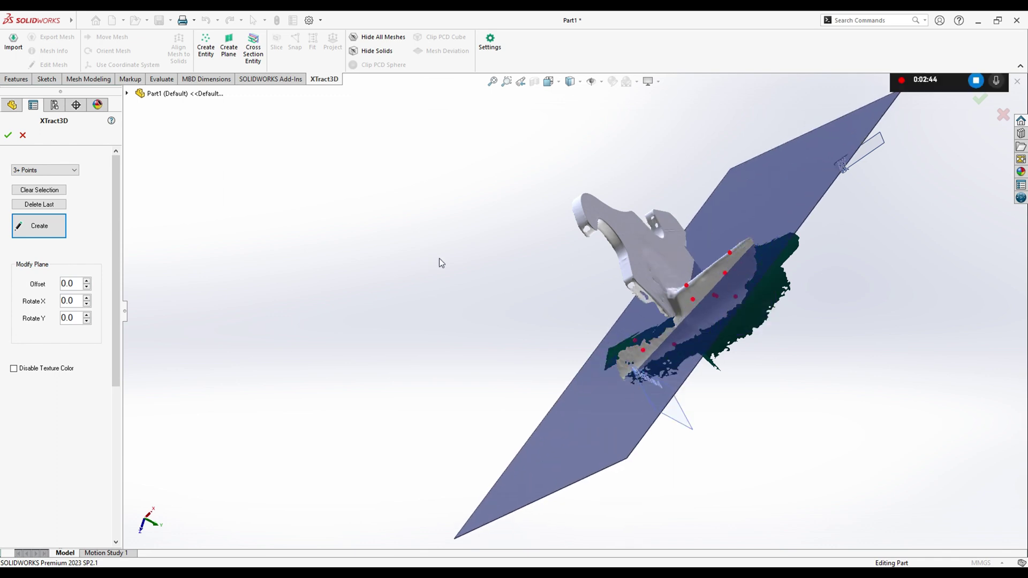
mouse_move(439, 258)
middle_down()
mouse_move(517, 311)
mouse_move(425, 263)
middle_up()
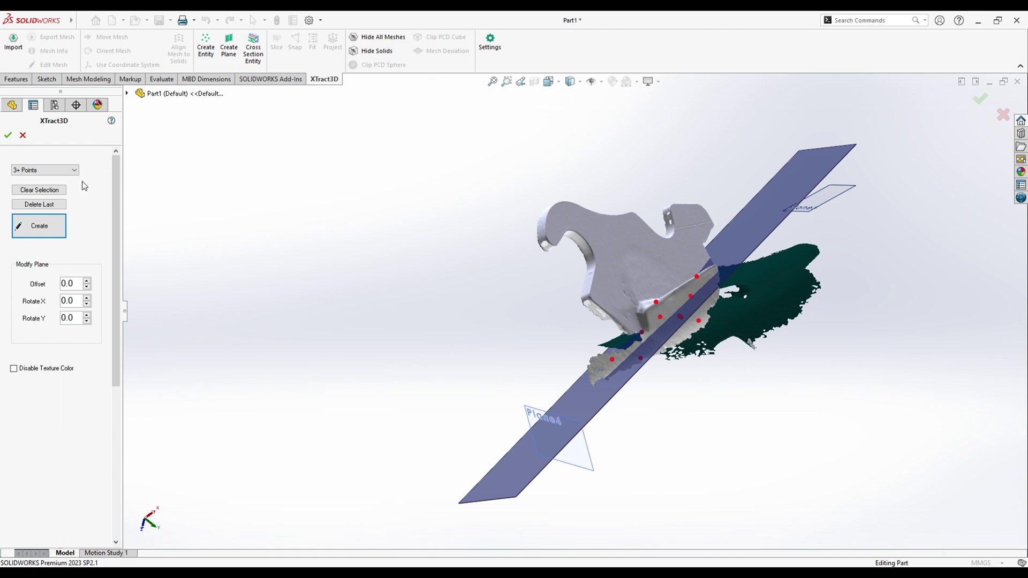
click(42, 192)
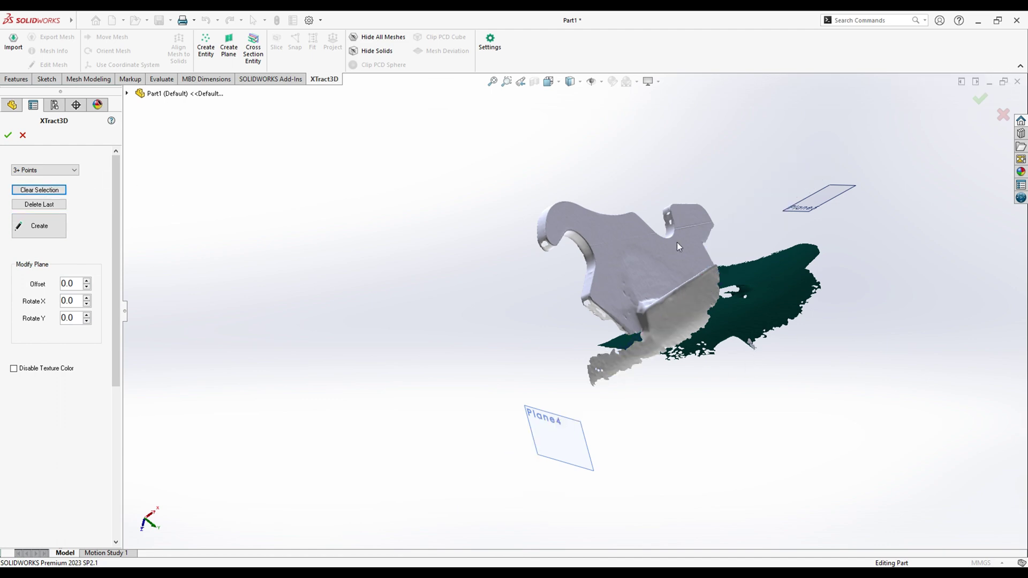
- Create a third 3+ Points plane from points on the grey end flange below the hooked plate, and finish plane creation
scroll(677, 246, down, 6)
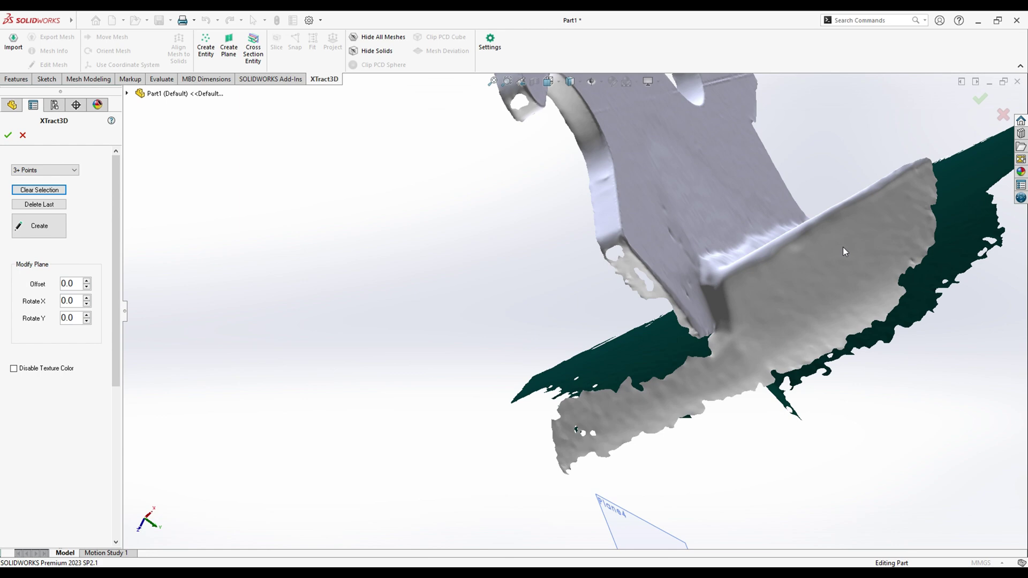
click(759, 298)
click(836, 276)
click(834, 313)
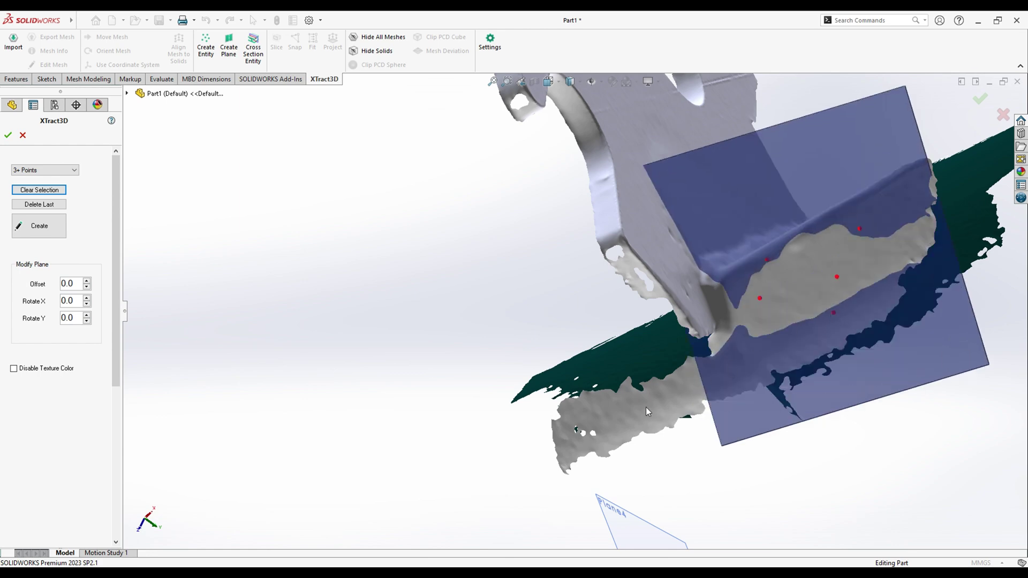
click(646, 407)
middle_drag(817, 269, 607, 295)
scroll(607, 294, up, 2)
scroll(434, 155, down, 6)
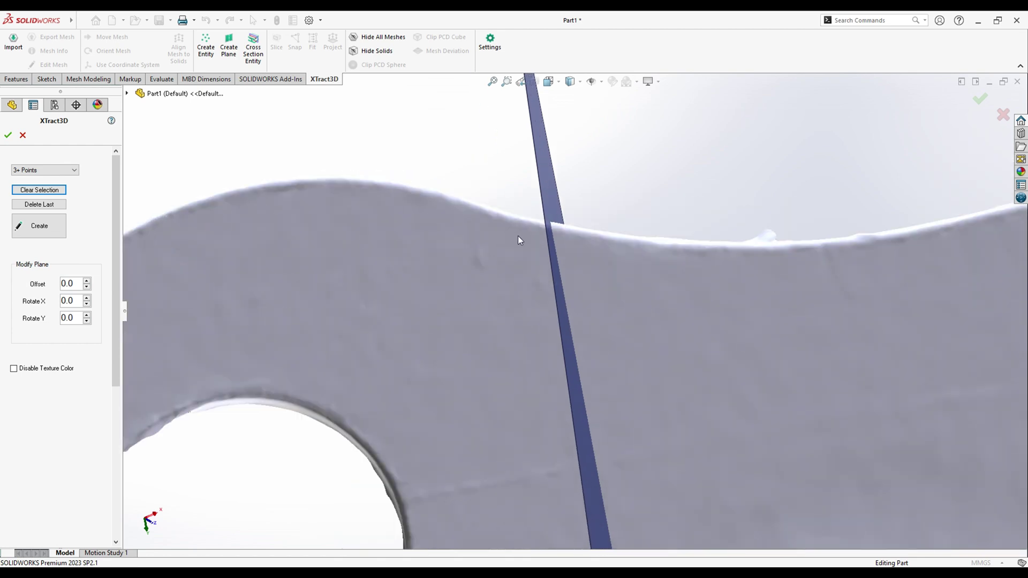
click(524, 239)
middle_drag(536, 321, 725, 326)
scroll(781, 352, up, 6)
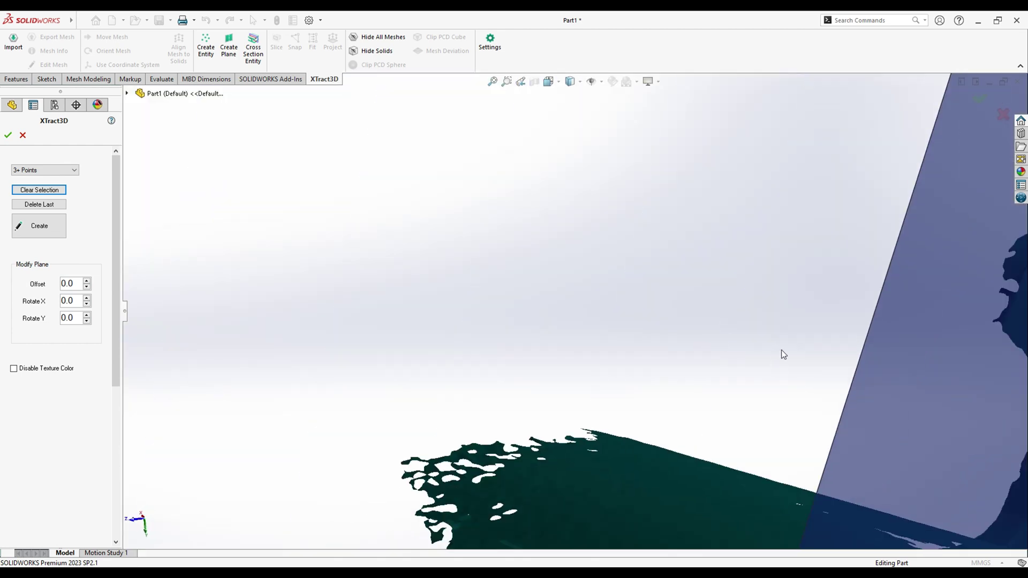
middle_drag(803, 375, 695, 397)
click(37, 227)
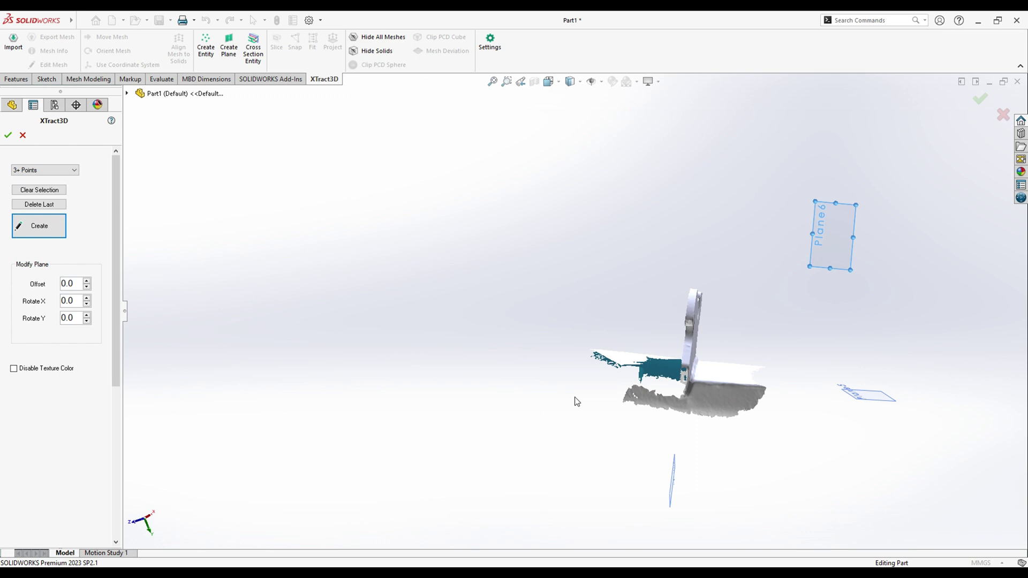
click(7, 135)
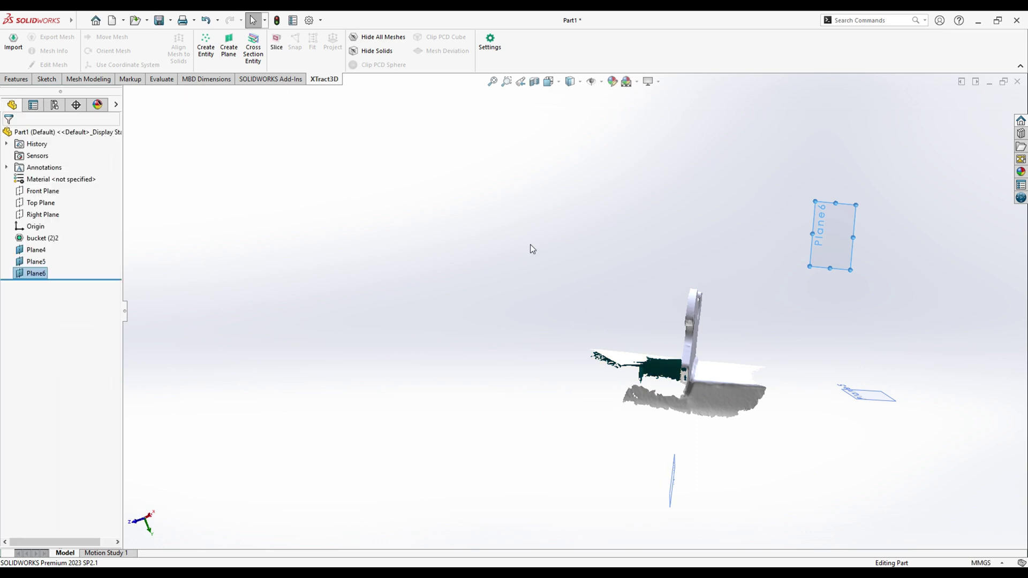
- Enlarge the end-flange plane (Plane6) and the base plane (Plane5) so that both extend across the bucket mesh
middle_drag(530, 246, 548, 405)
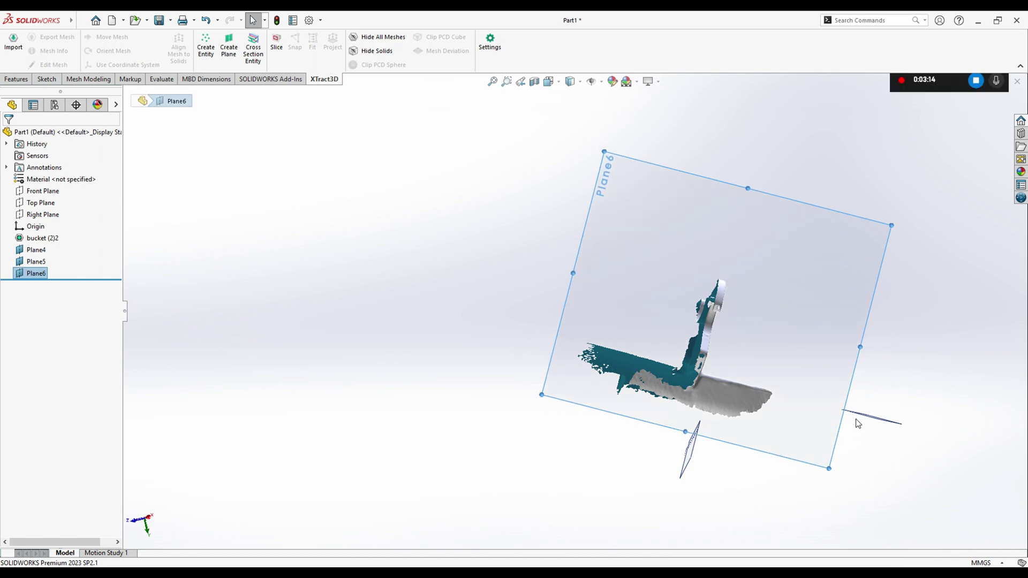
middle_drag(853, 419, 728, 476)
click(667, 485)
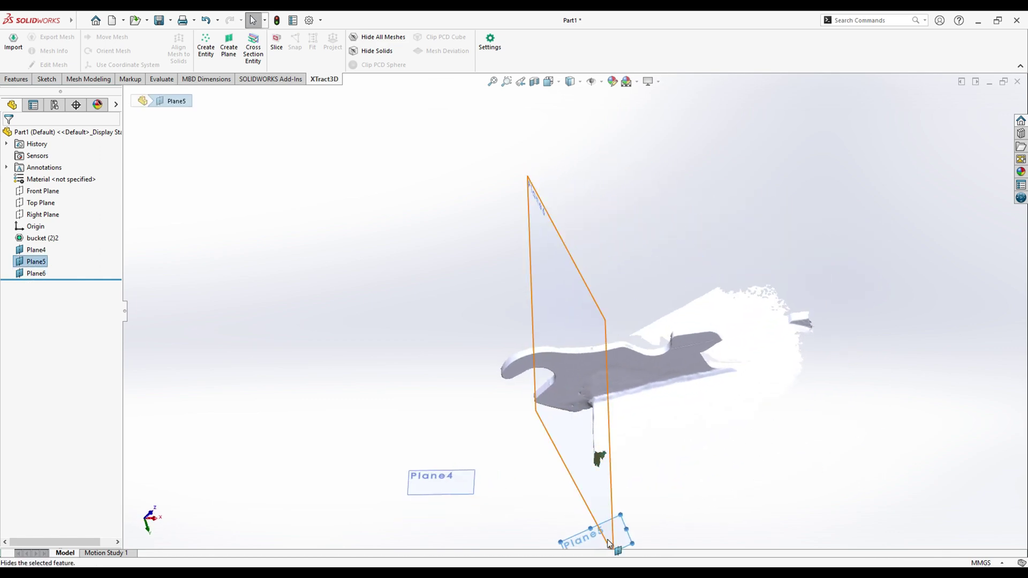
drag(626, 520, 843, 140)
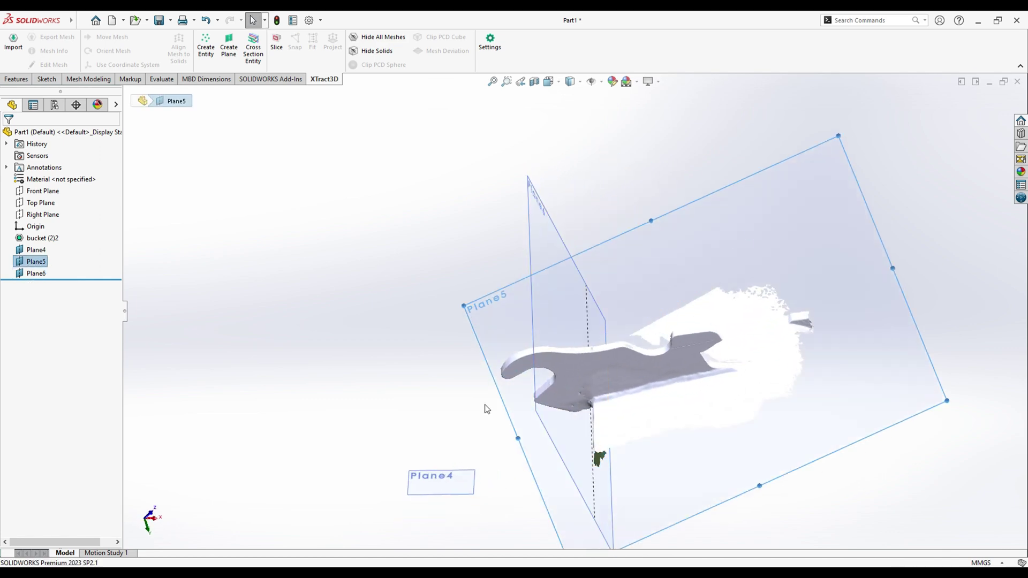
middle_drag(486, 409, 452, 292)
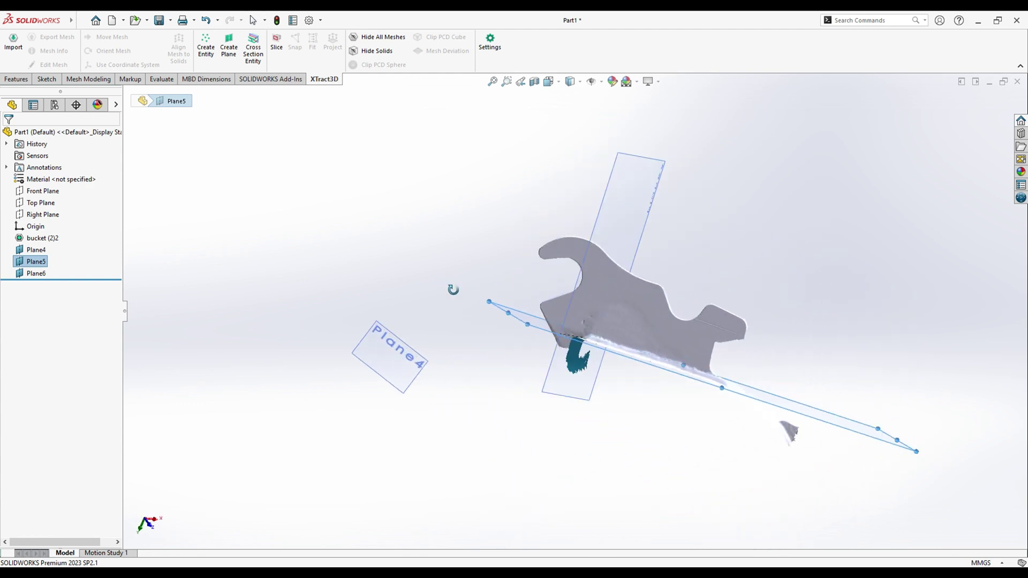
- Enlarge the side-plate plane (Plane4) so that it spans the whole bucket mesh, and clear the selection
click(396, 386)
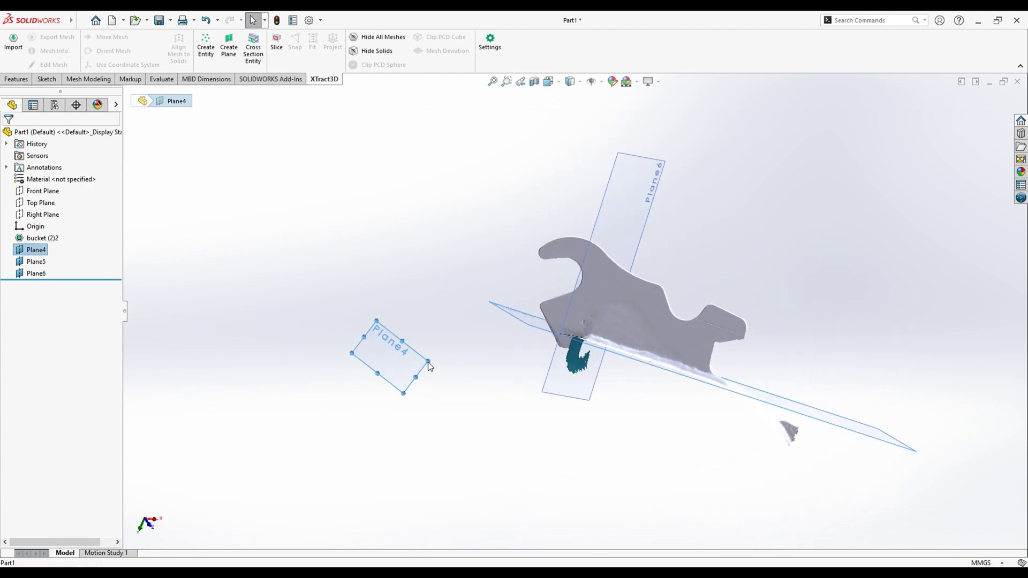
drag(428, 362, 871, 280)
middle_drag(556, 253, 610, 278)
scroll(610, 278, up, 4)
key(Escape)
scroll(717, 270, down, 4)
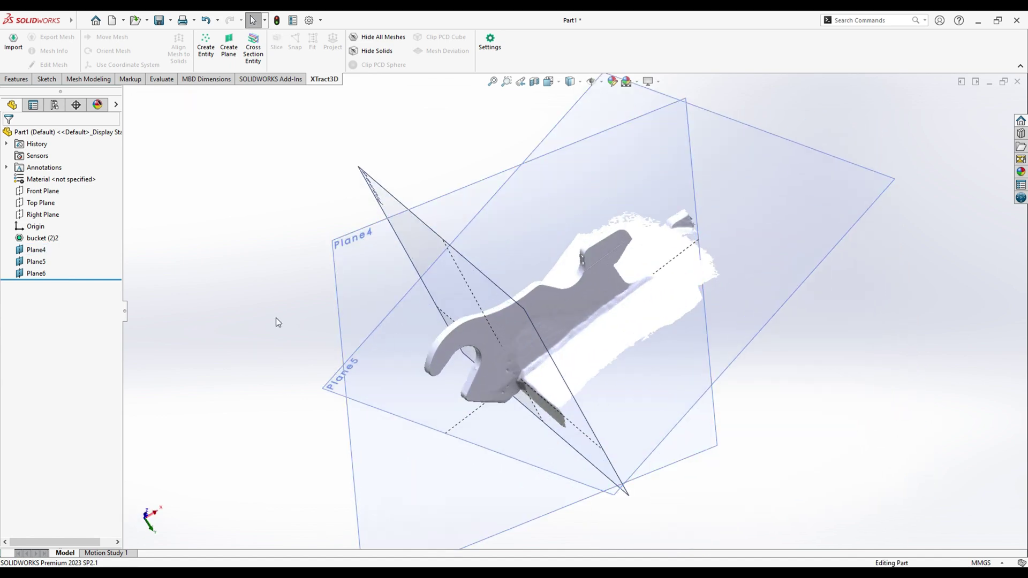
- Start a coordinate system with Plane5 as the X axis reference and Plane6 as the Y axis reference
click(5, 79)
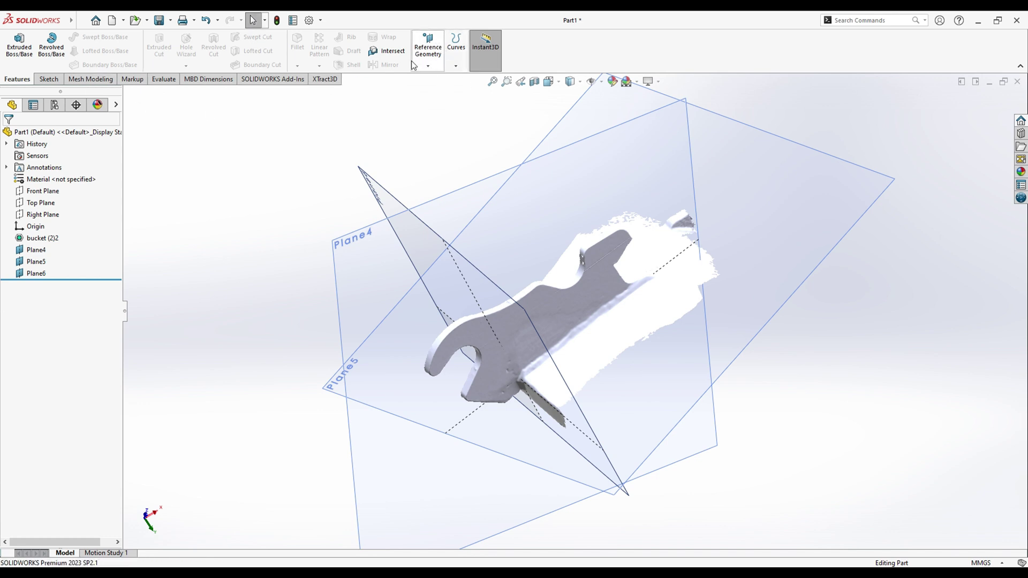
click(446, 109)
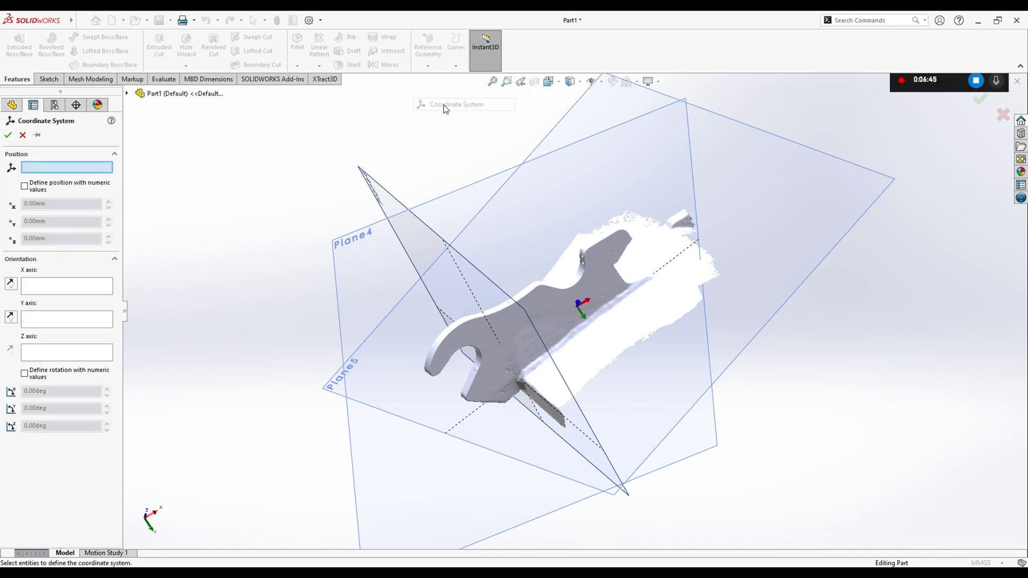
click(55, 284)
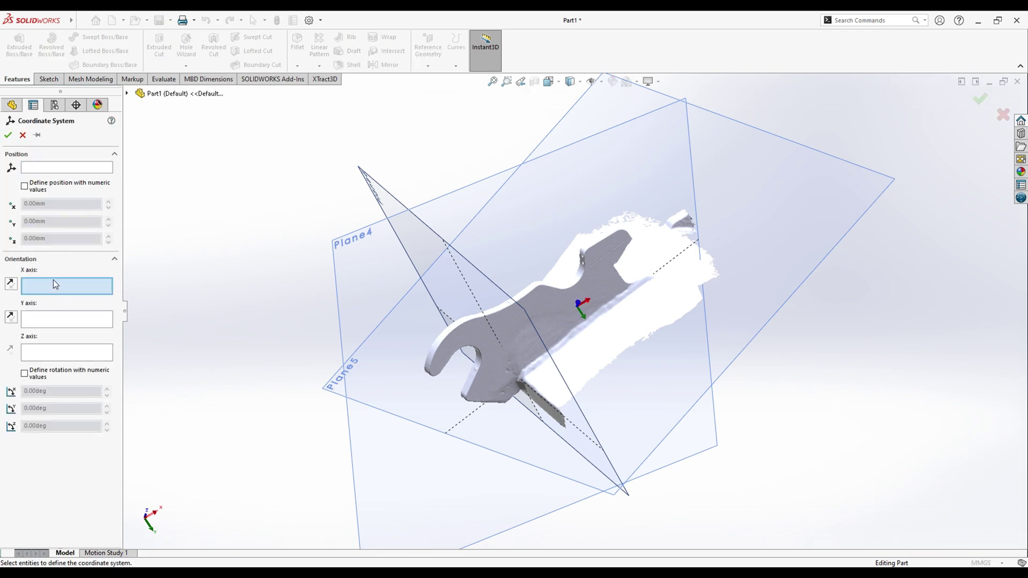
middle_drag(203, 278, 201, 417)
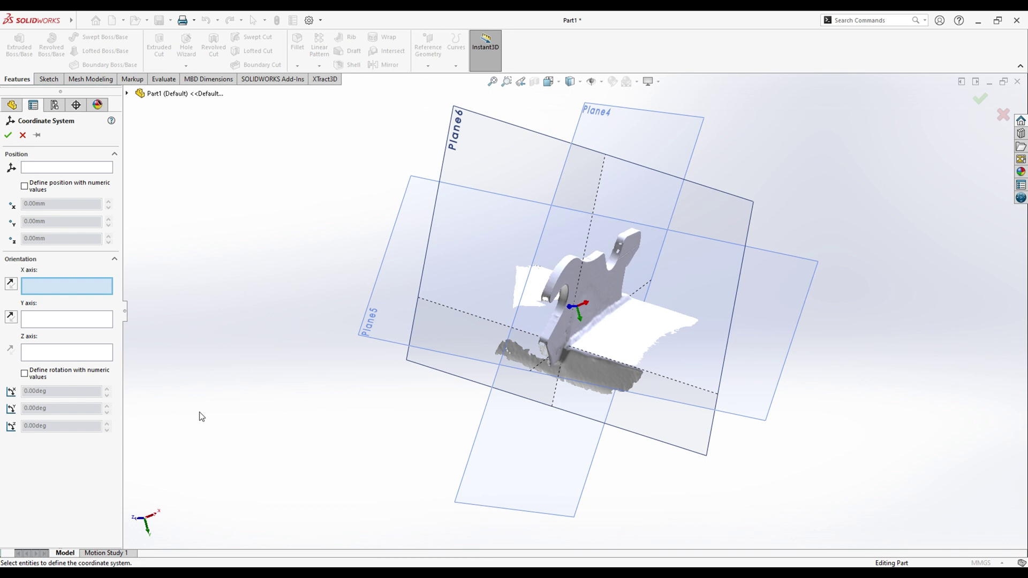
click(397, 320)
middle_drag(196, 358, 202, 331)
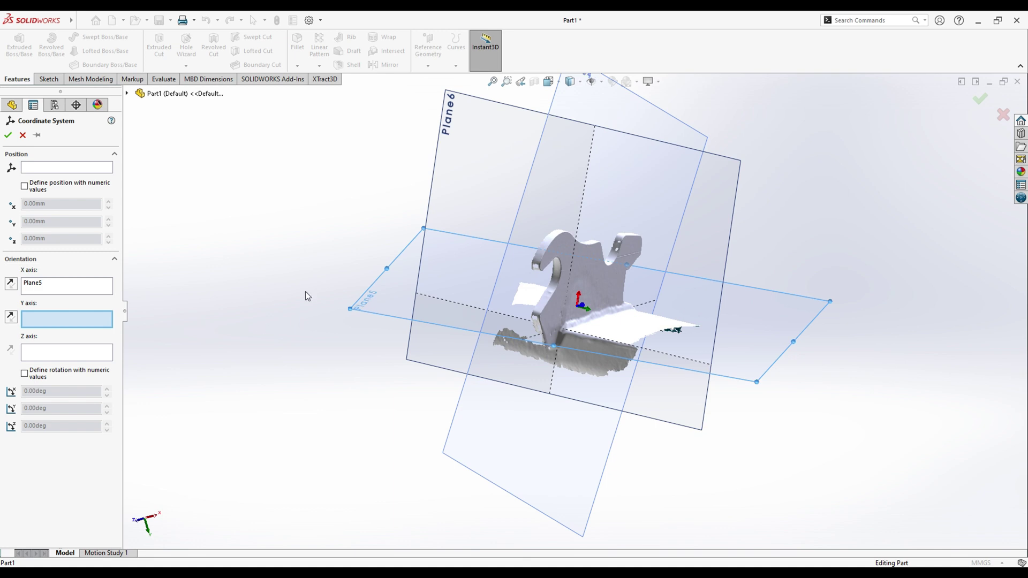
click(721, 227)
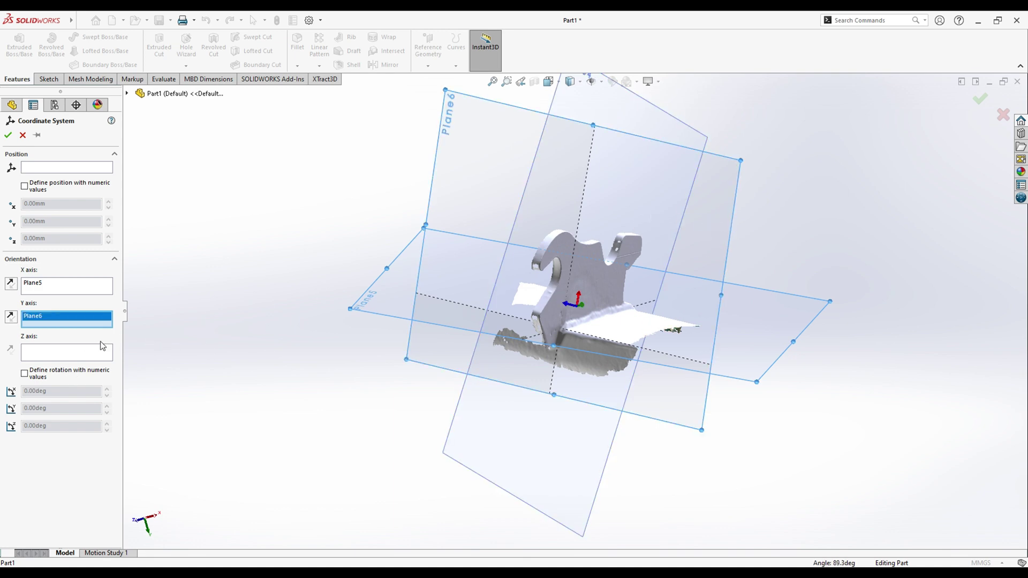
- Assign Plane4 as the Z axis reference and create the coordinate system
click(56, 354)
middle_drag(417, 287, 233, 312)
click(567, 208)
middle_drag(170, 308, 97, 192)
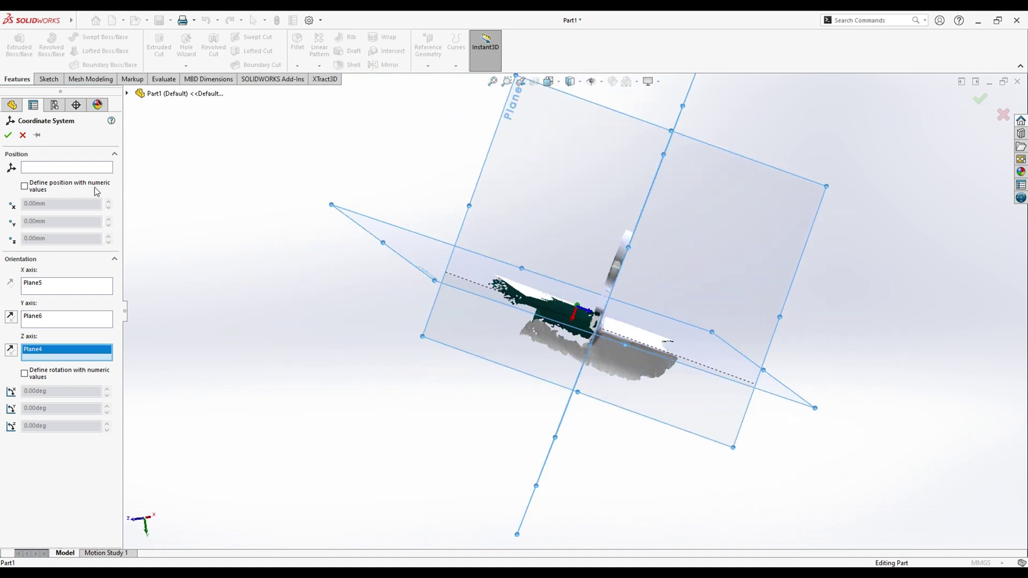
click(7, 135)
middle_drag(312, 344, 291, 341)
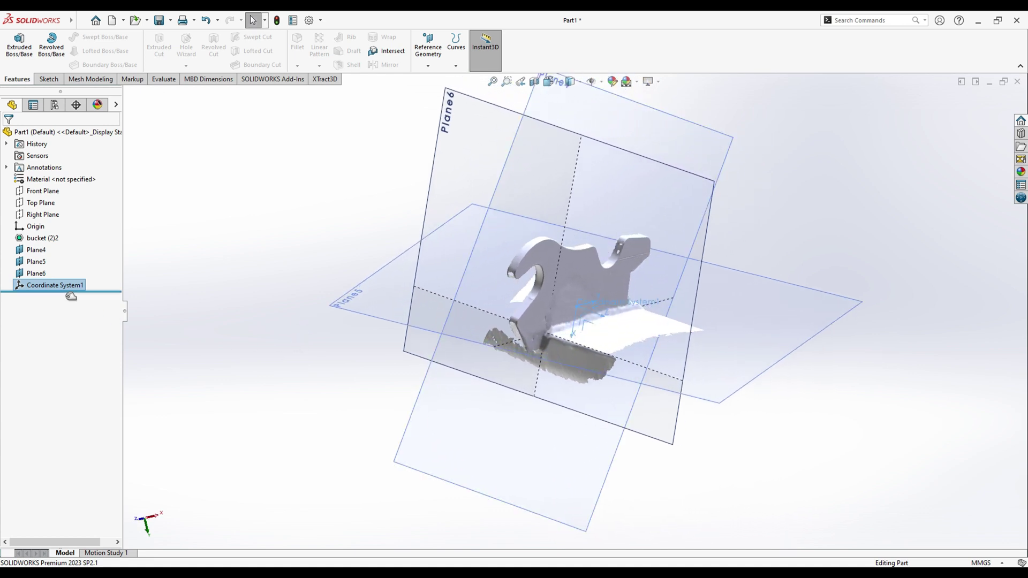
- Edit the coordinate system to reverse its X direction and reassign Plane5 as the X axis reference
click(60, 287)
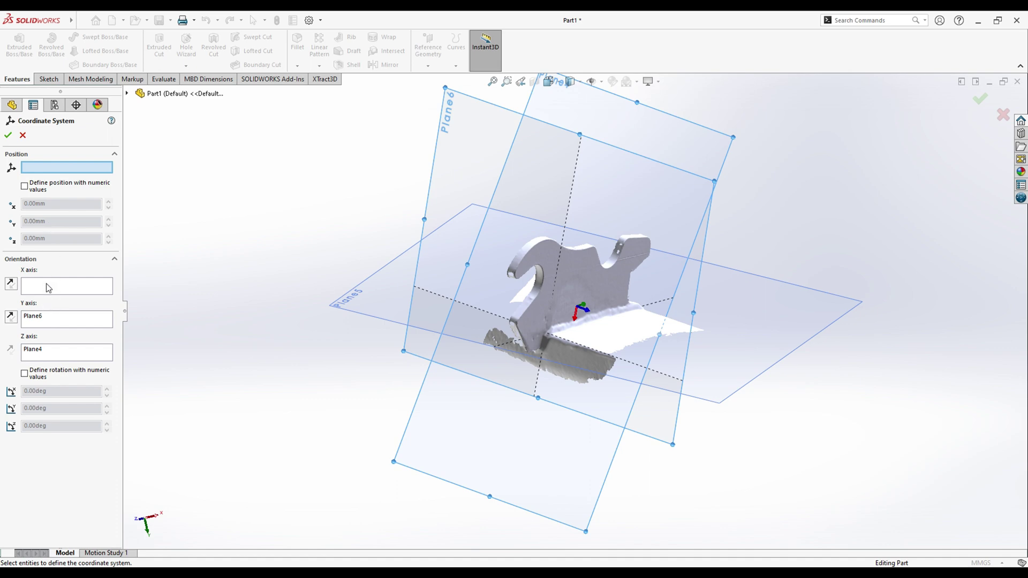
click(10, 284)
middle_drag(330, 320, 314, 340)
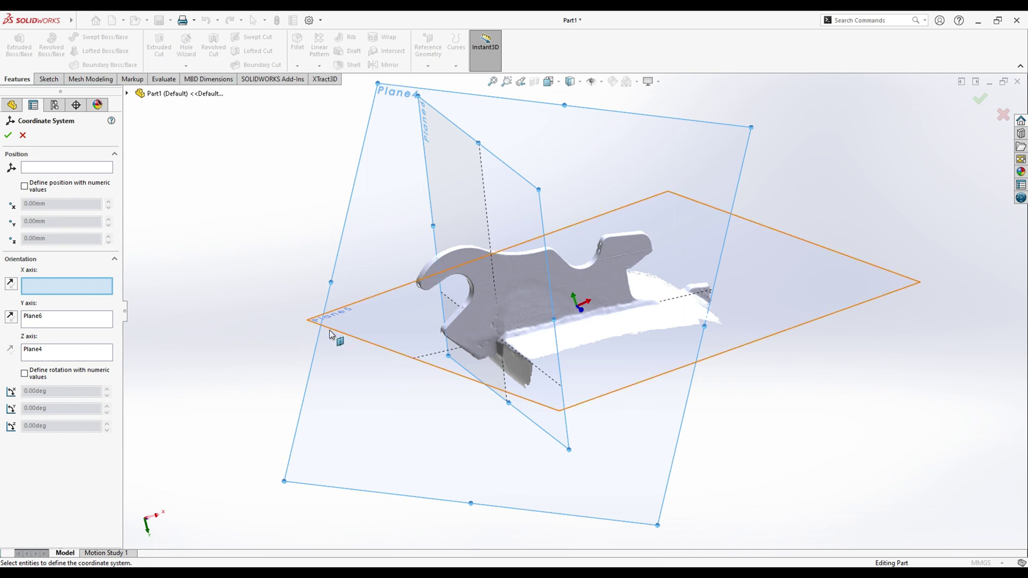
click(329, 330)
middle_drag(225, 328, 298, 319)
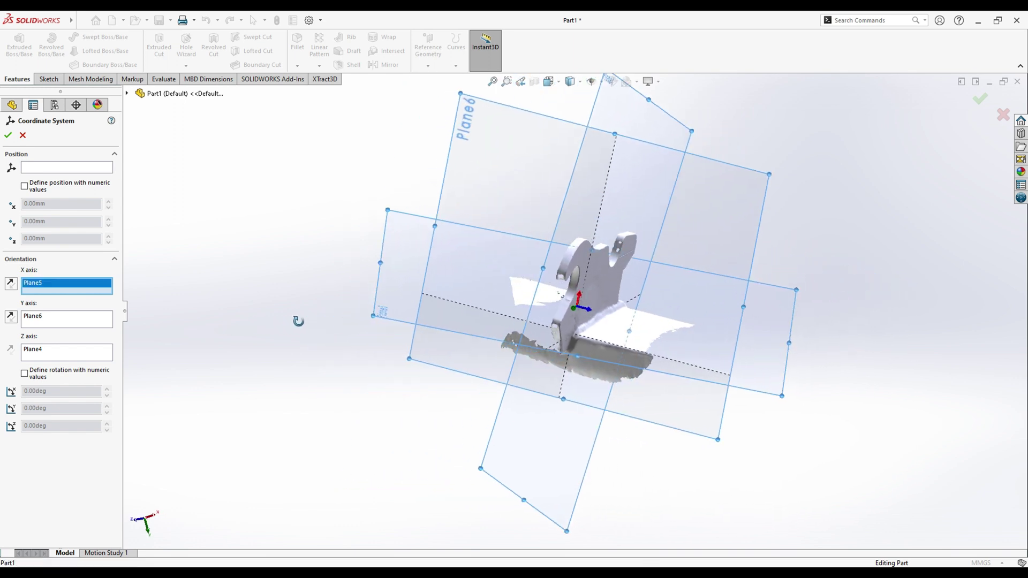
click(8, 136)
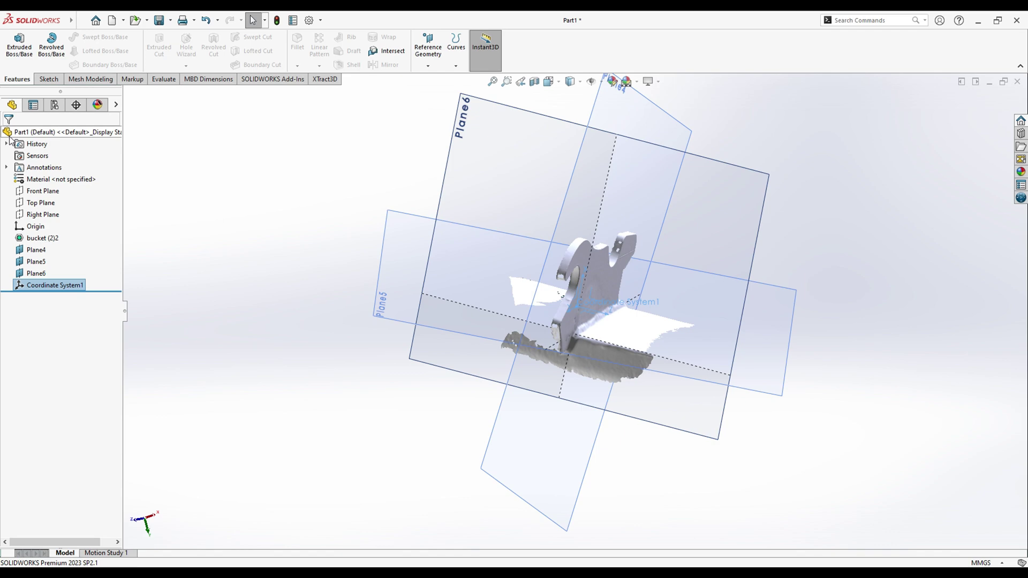
- Align the bucket (2)2 mesh to the standard planes with XTract3D's Use Coordinate System, based on Coordinate System1
middle_drag(266, 314, 254, 266)
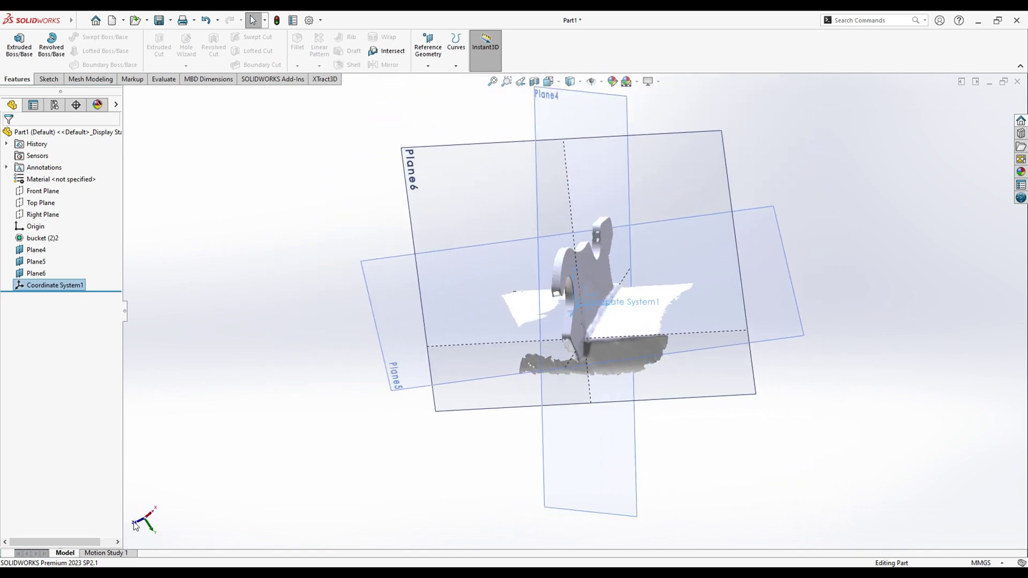
click(325, 80)
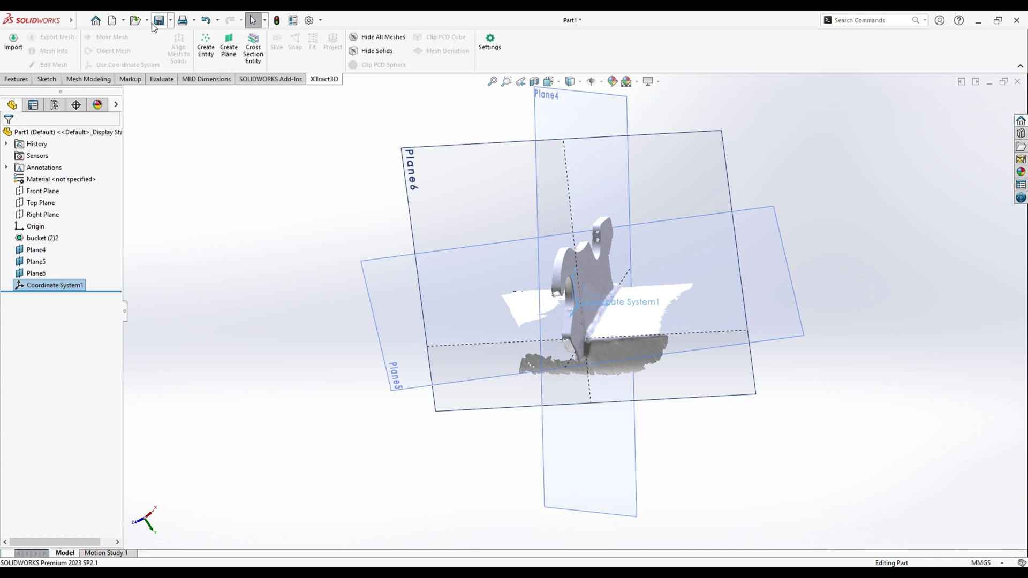
click(40, 238)
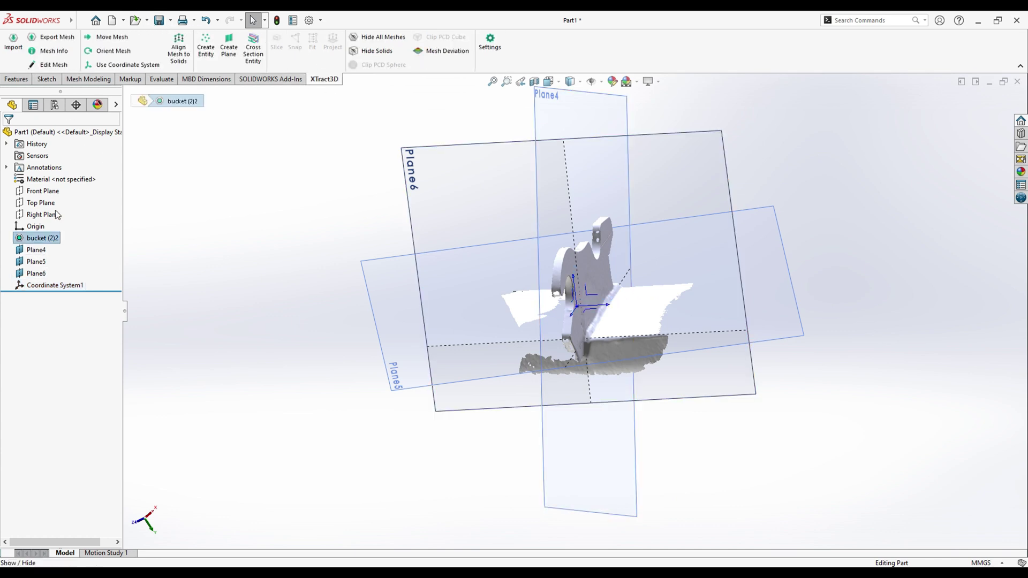
click(116, 65)
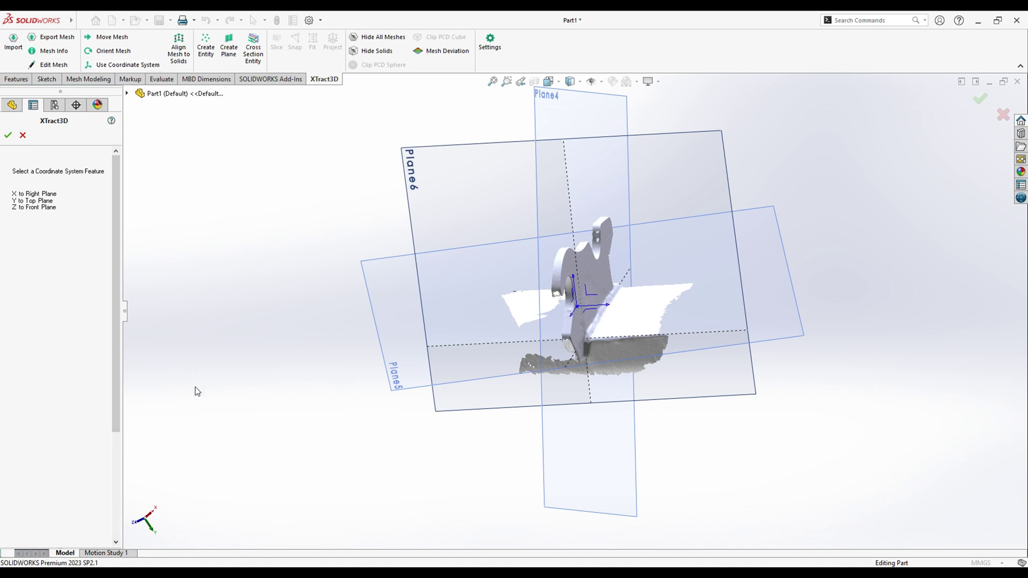
scroll(594, 305, down, 6)
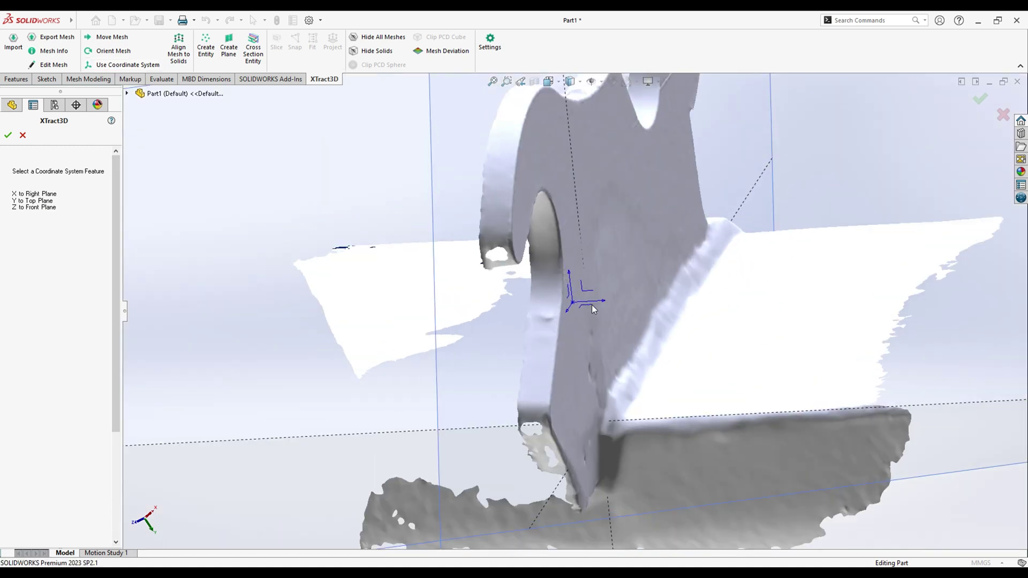
click(594, 301)
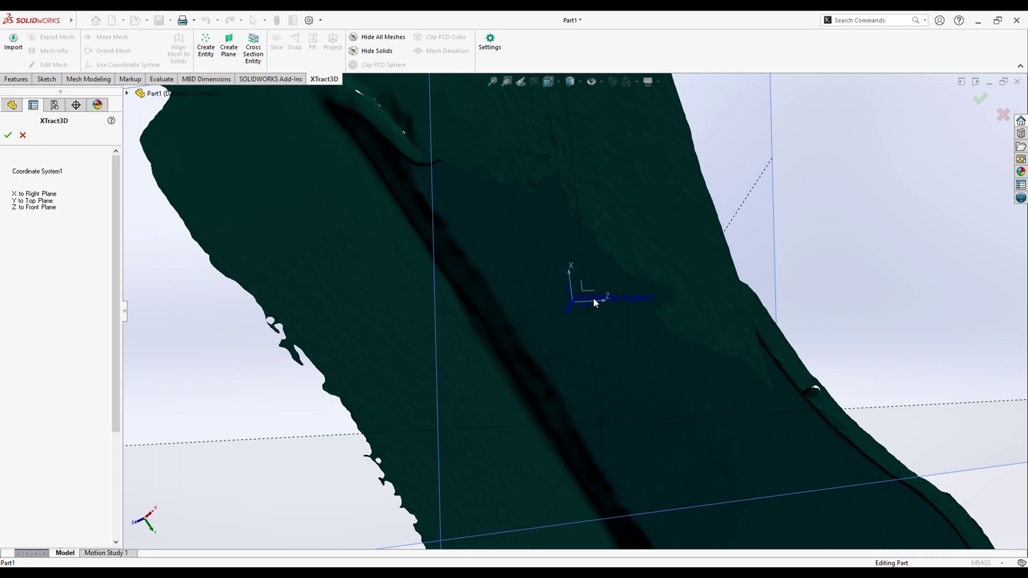
click(9, 135)
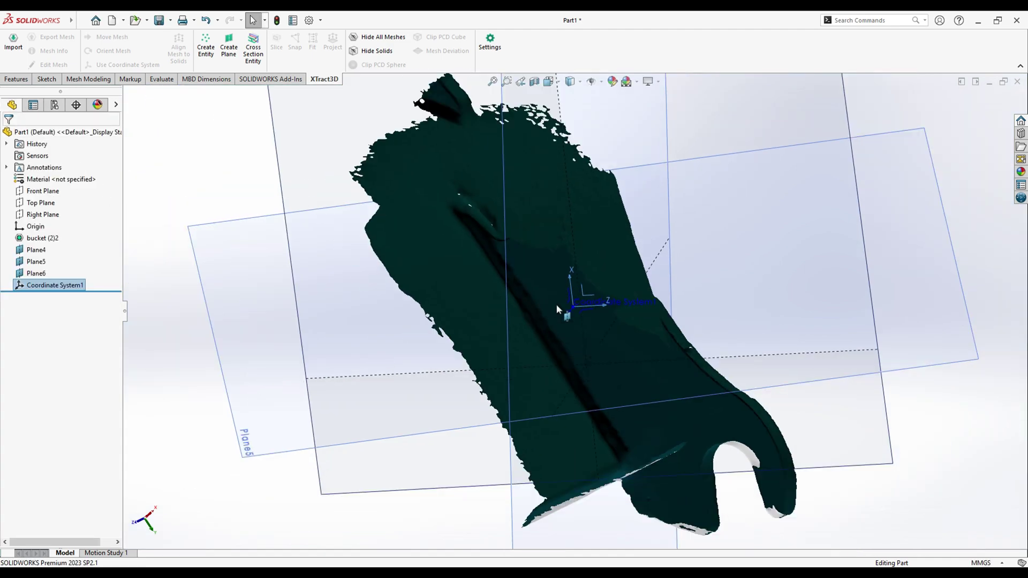
- Hide the fitted reference planes Plane4, Plane5 and Plane6
click(620, 305)
middle_drag(221, 307, 271, 403)
scroll(310, 389, up, 5)
middle_drag(329, 381, 624, 447)
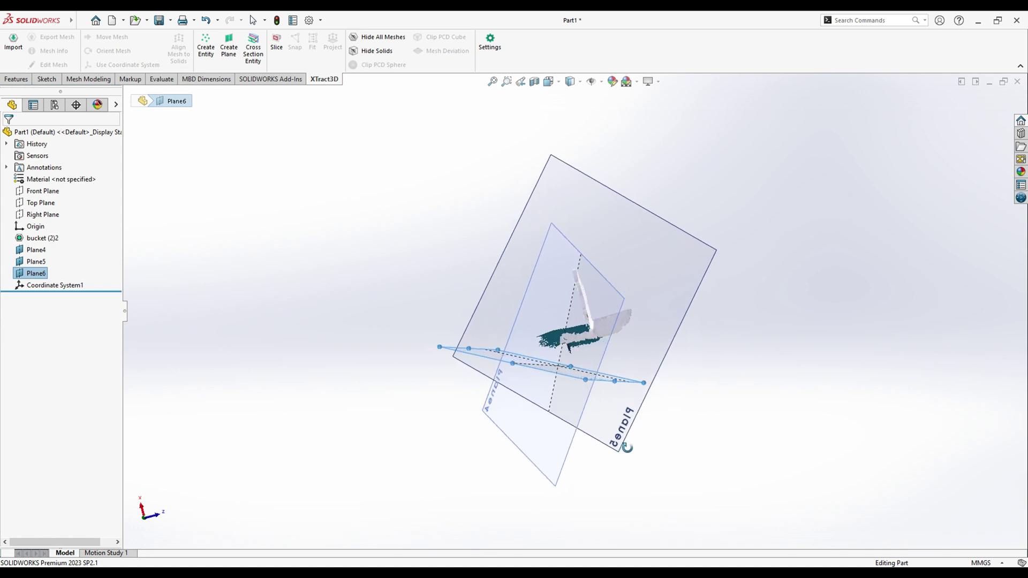
middle_drag(882, 245, 383, 383)
click(34, 249)
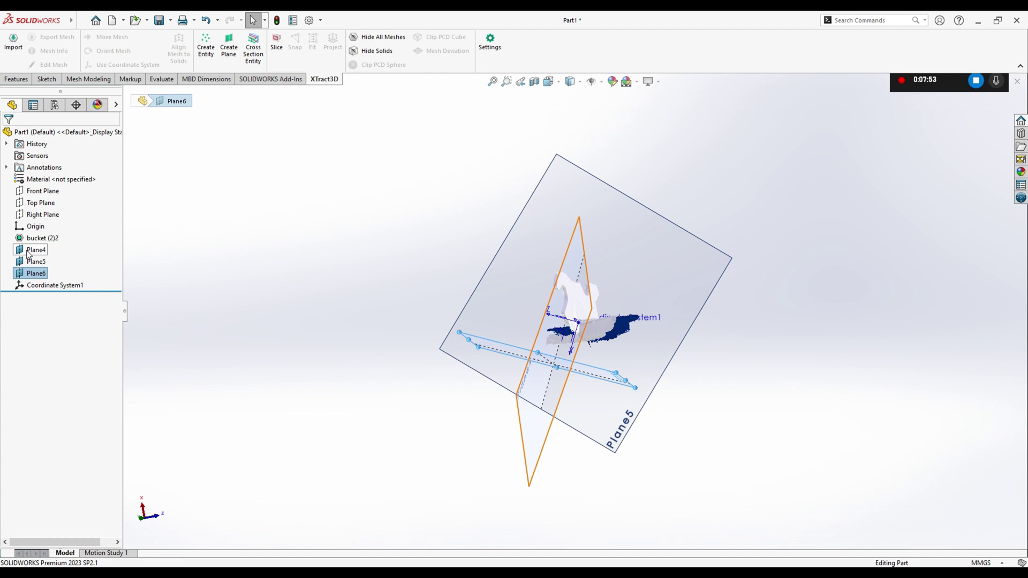
click(36, 262)
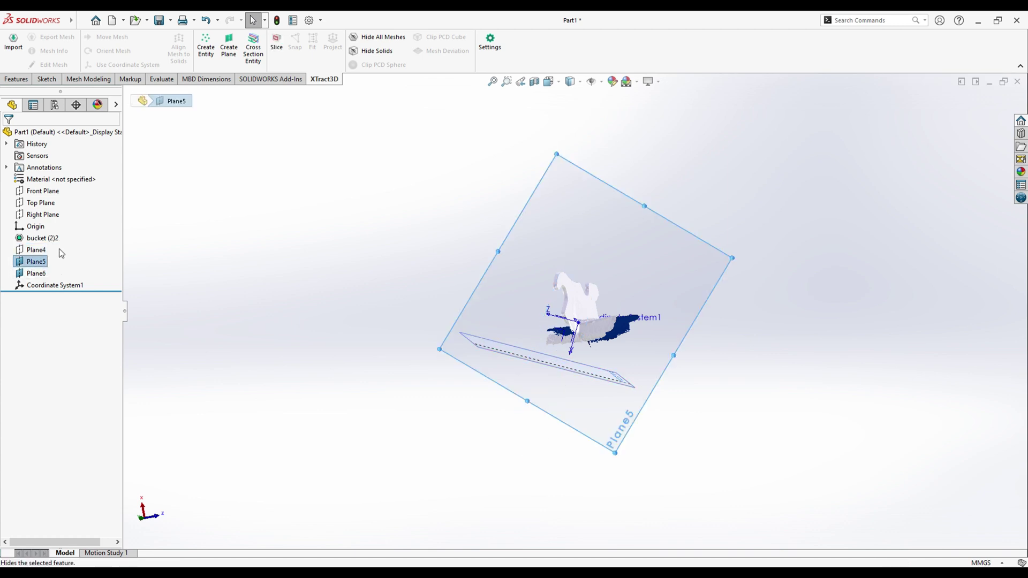
click(60, 249)
click(33, 273)
click(58, 260)
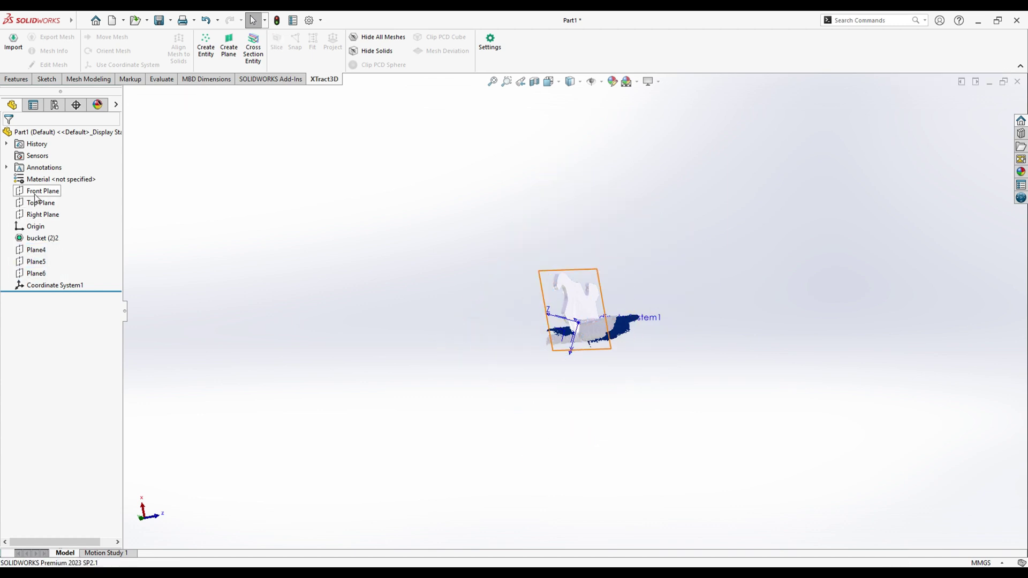
- Show the Front, Top and Right planes
click(37, 192)
click(49, 204)
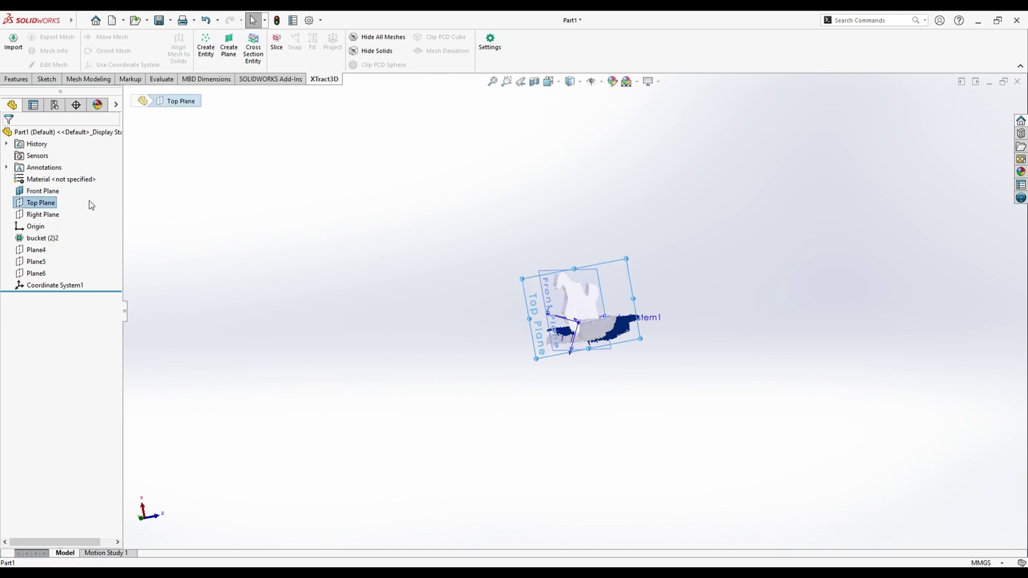
click(54, 215)
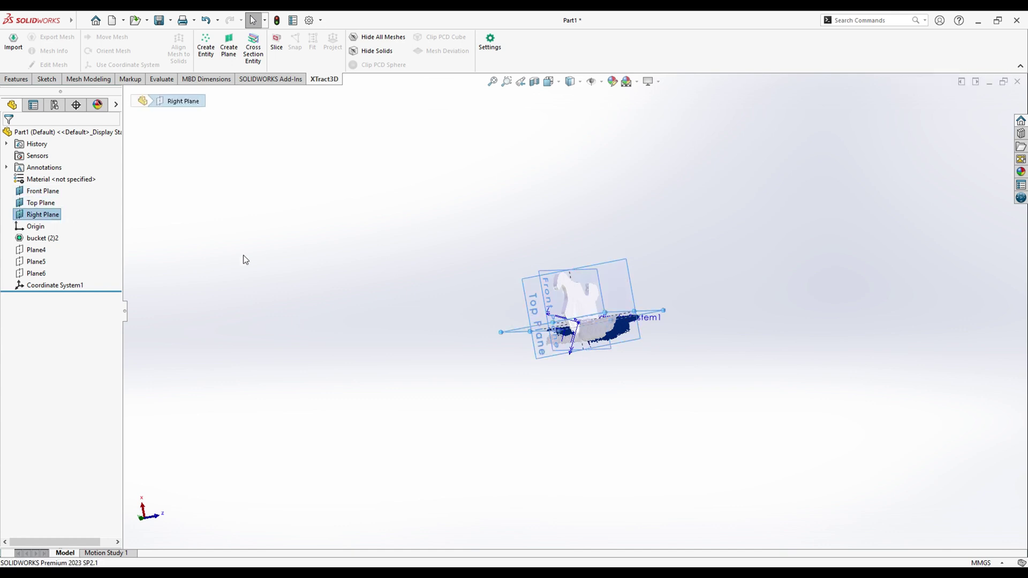
- Examine from several sides how the bucket mesh's side plate, base and end flange line up with the standard planes
middle_drag(245, 259, 379, 290)
scroll(595, 330, up, 1)
scroll(592, 305, down, 2)
scroll(496, 313, down, 5)
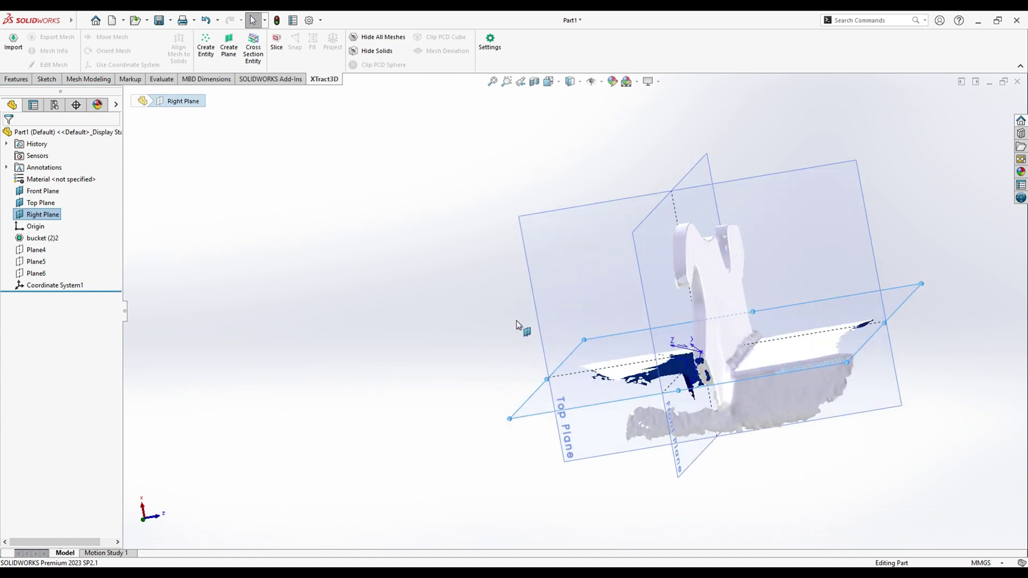
scroll(508, 321, down, 3)
scroll(815, 354, up, 5)
middle_drag(835, 356, 753, 358)
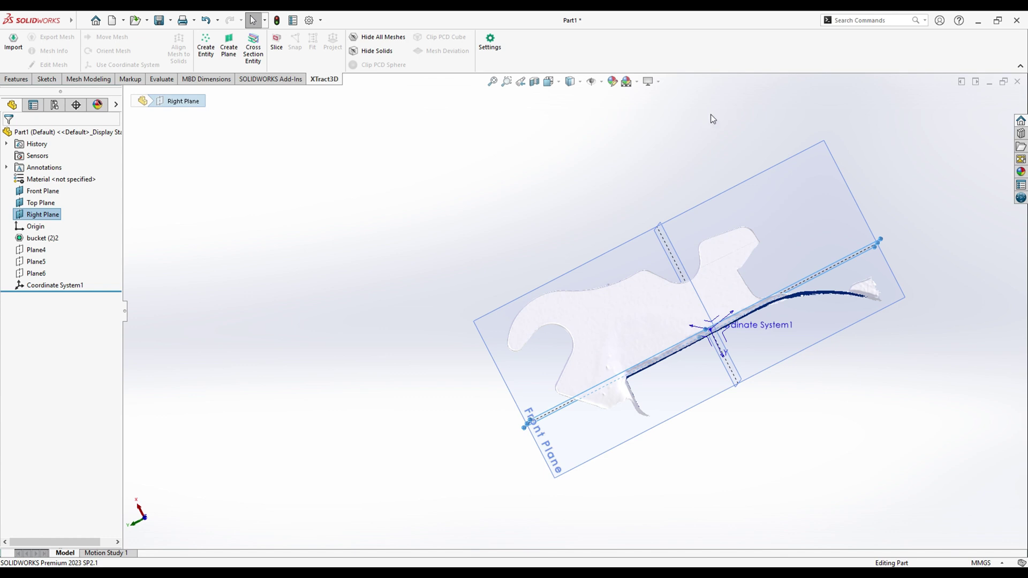
middle_drag(282, 344, 255, 62)
middle_drag(818, 430, 257, 27)
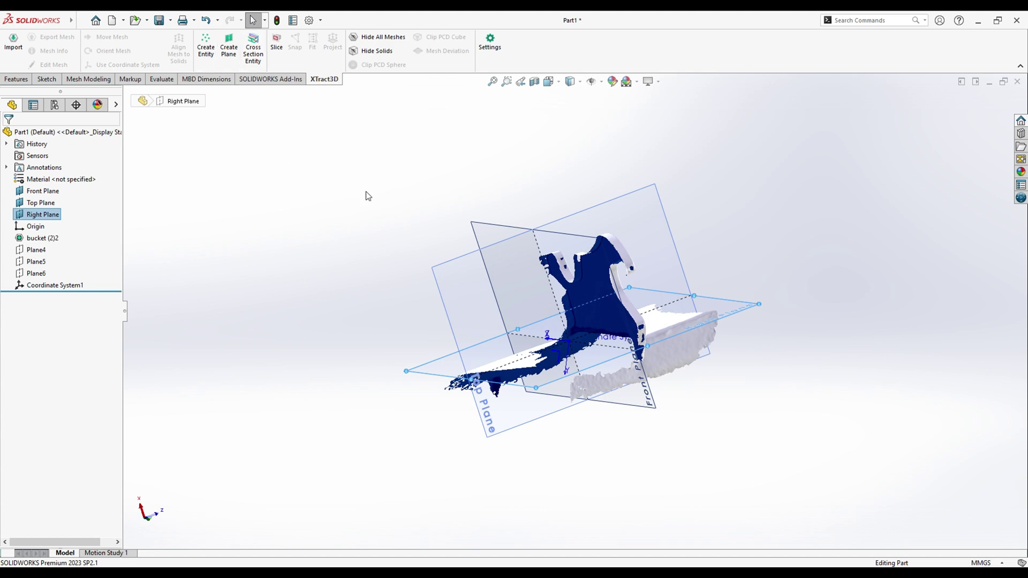
middle_drag(741, 158, 692, 179)
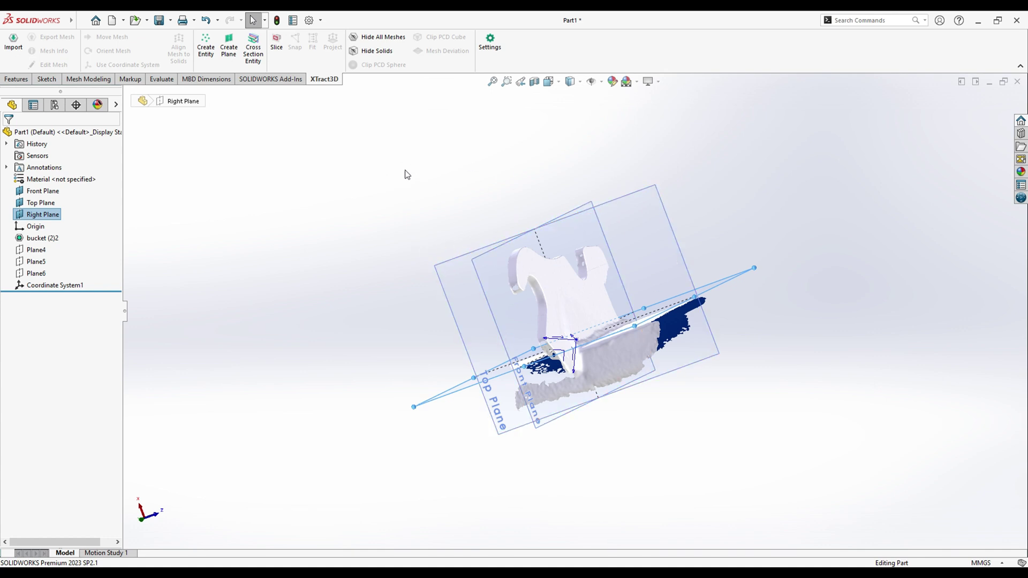
- Slice the bucket mesh along the Front Plane with XTract3D and examine the section curve from several sides
middle_drag(598, 174, 462, 349)
click(450, 364)
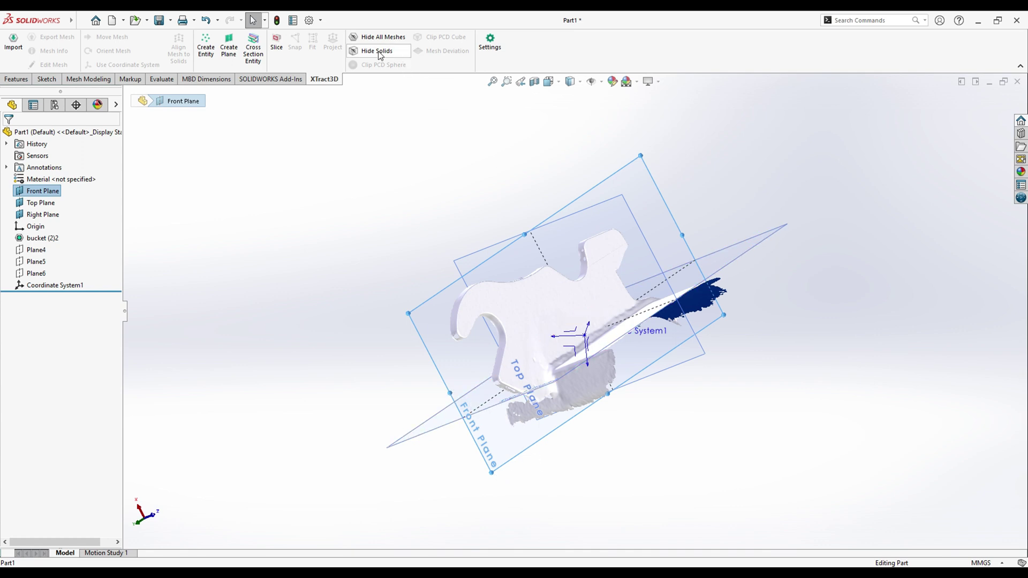
click(277, 47)
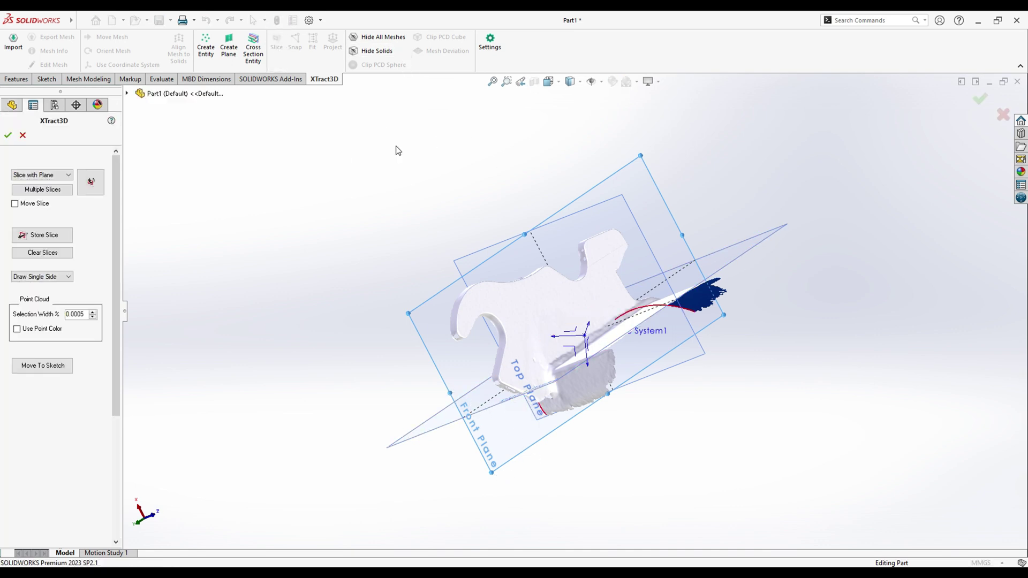
middle_drag(419, 377, 522, 318)
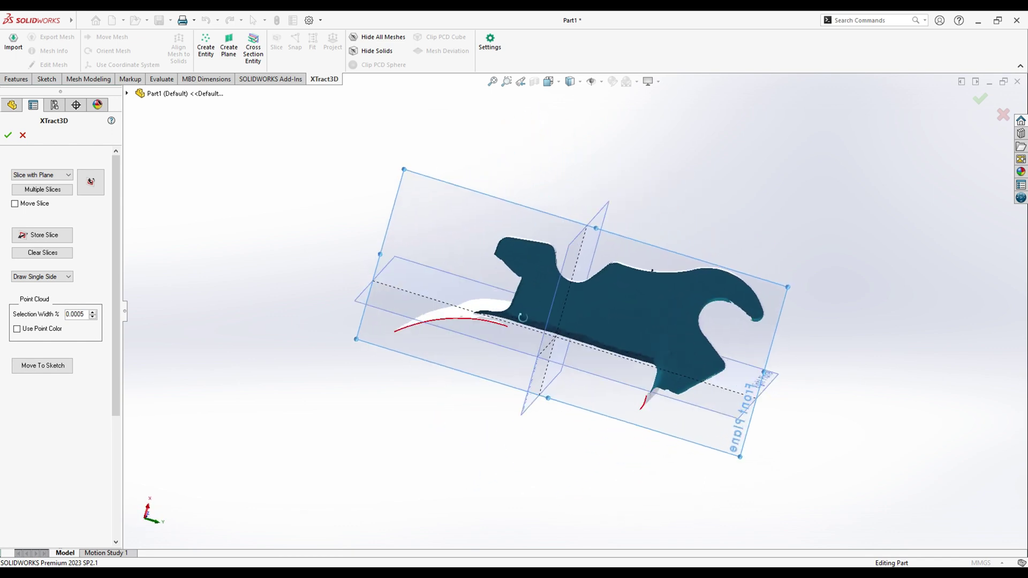
middle_drag(343, 349, 443, 380)
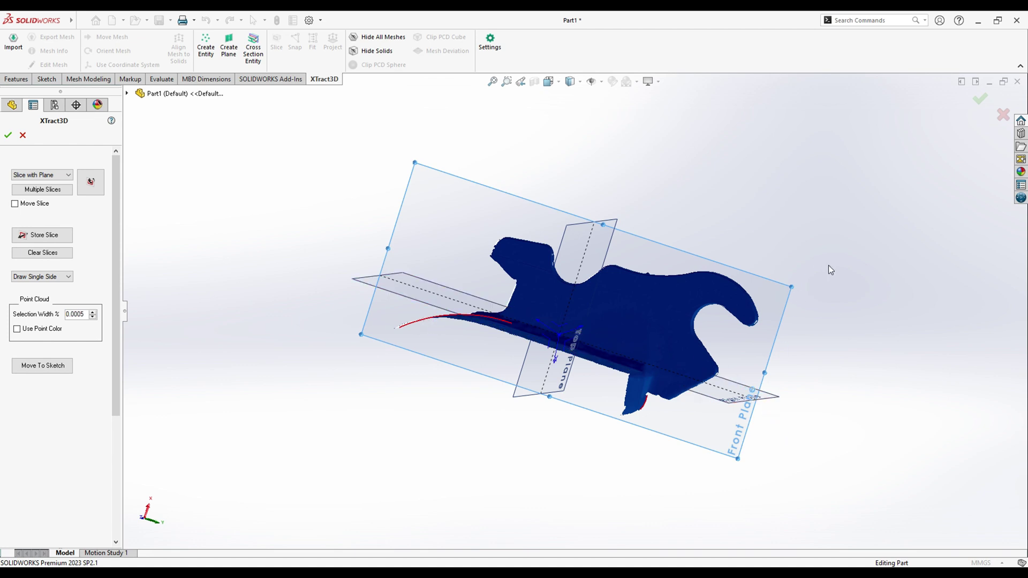
middle_drag(828, 265, 732, 314)
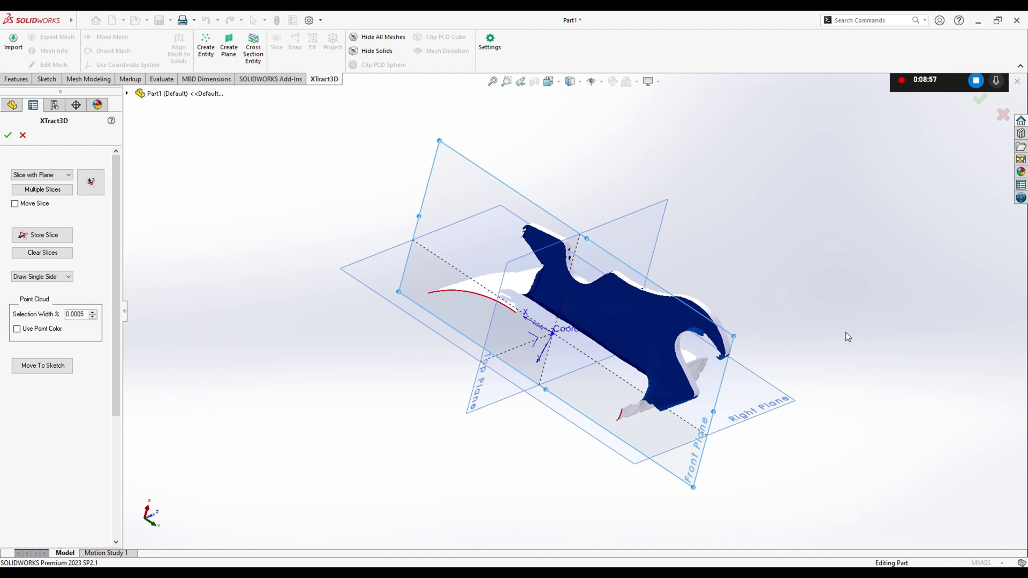
middle_drag(846, 332, 696, 343)
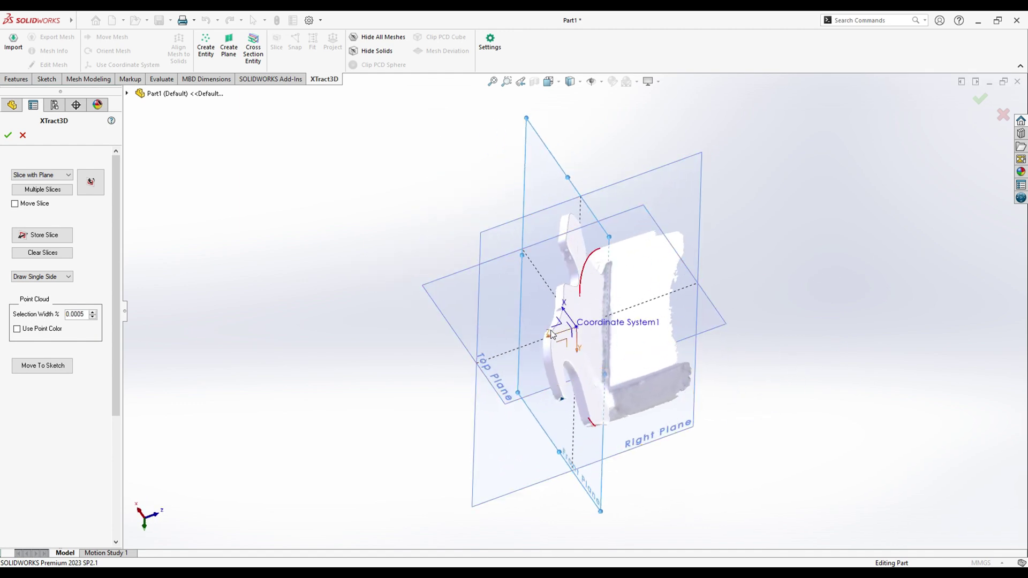
- Enable Move Slice and shift the slice along the Front Plane's normal until it cuts the side plate's full outline
middle_drag(371, 406, 348, 369)
click(15, 204)
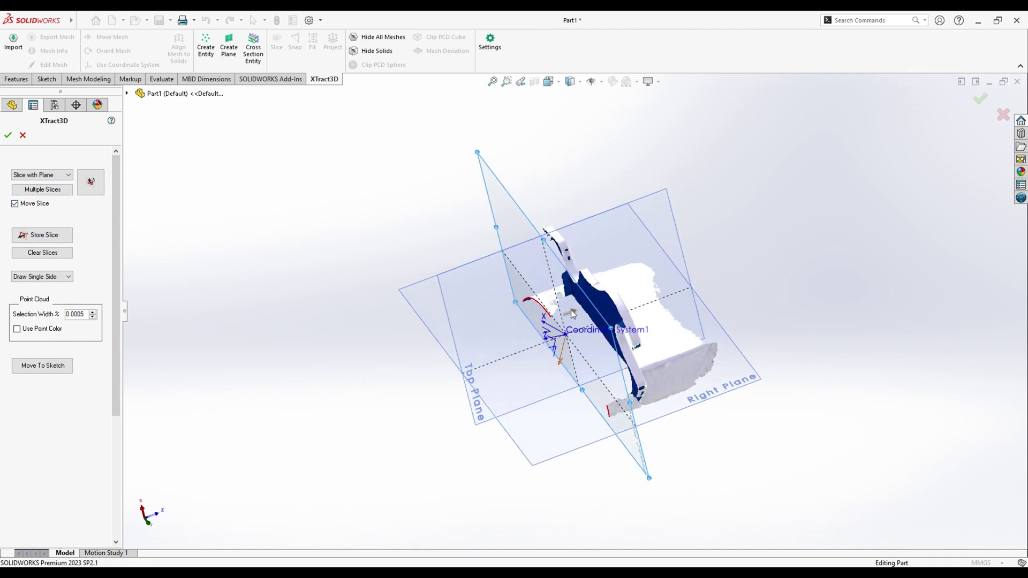
mouse_move(577, 313)
mouse_down()
mouse_move(663, 283)
mouse_move(593, 320)
mouse_up()
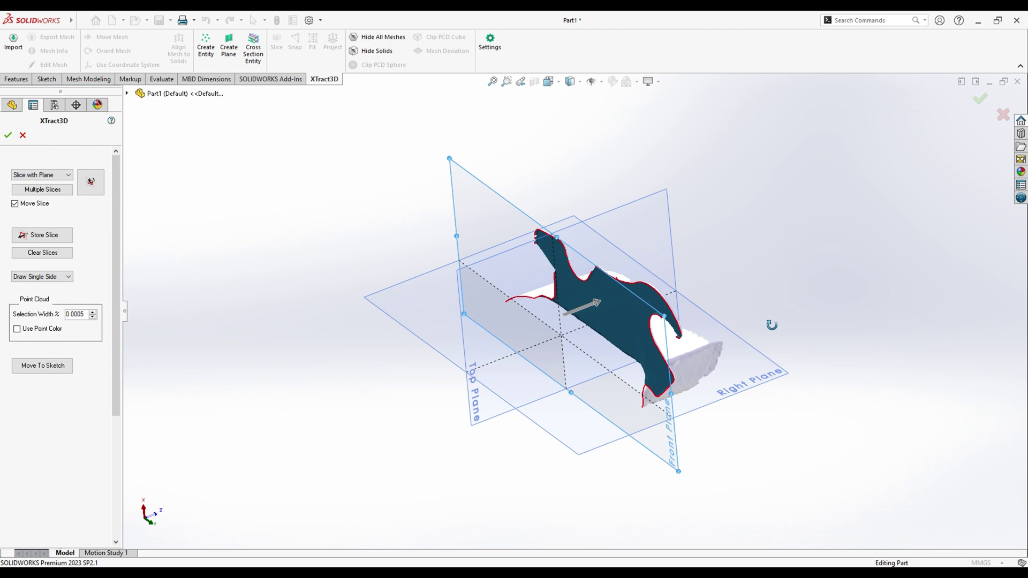
middle_drag(771, 325, 491, 270)
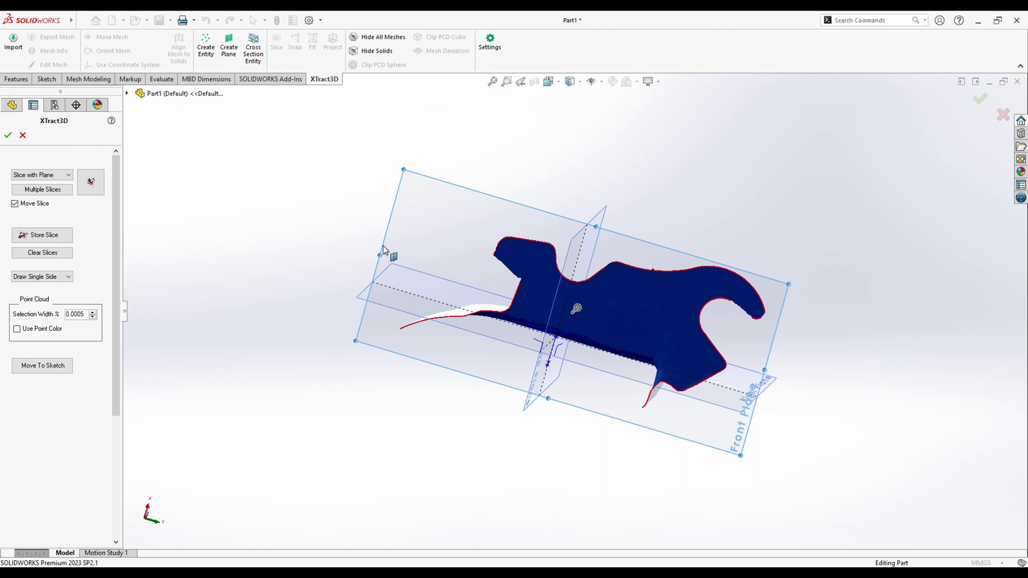
middle_drag(383, 245, 2, 210)
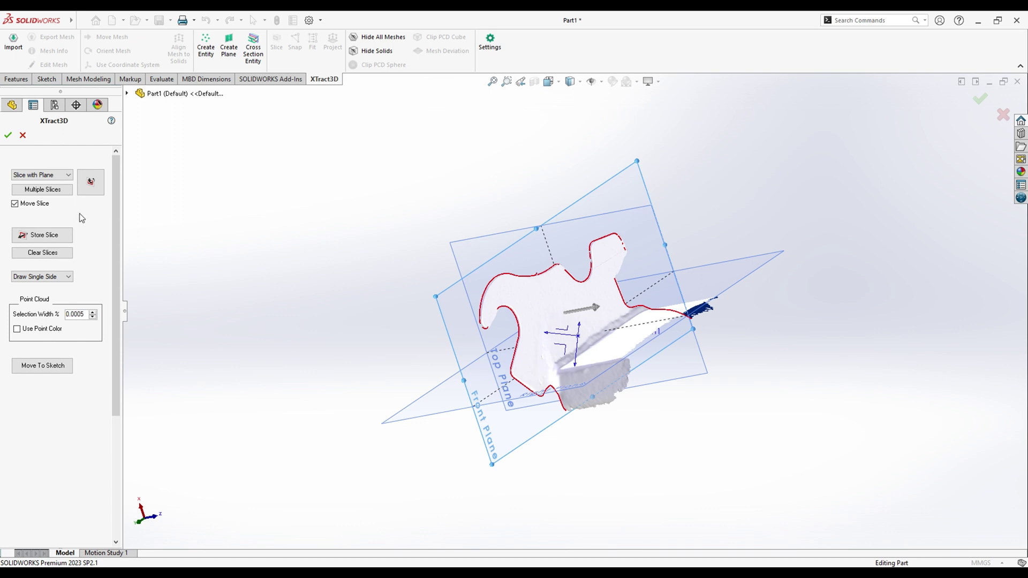
- Store the side plate slice, compare its outline with the mesh and finish slicing
click(61, 239)
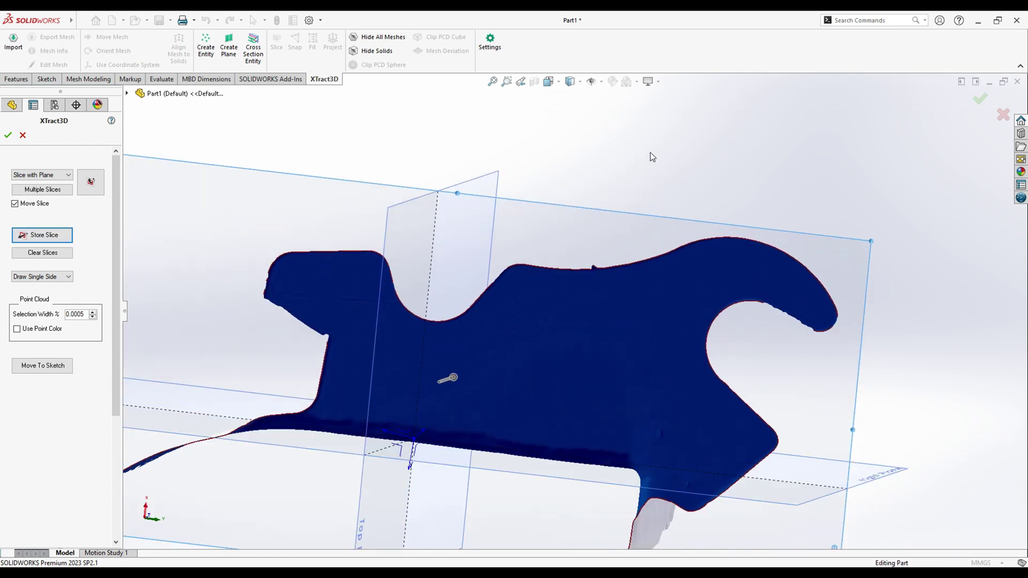
middle_drag(650, 152, 683, 287)
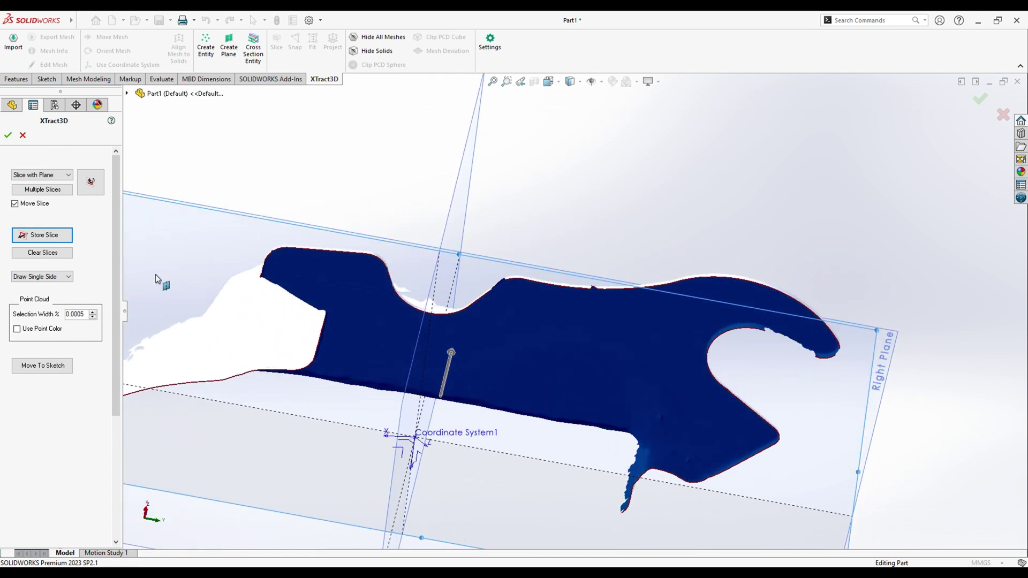
click(8, 135)
middle_drag(559, 233, 514, 299)
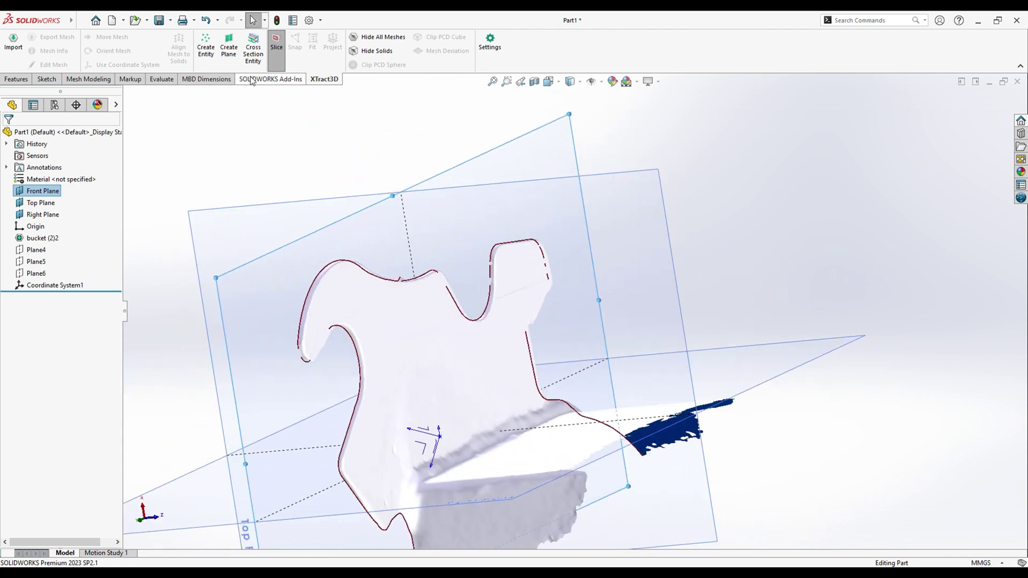
- Create a new sketch of five 3D points scattered over the side plate's flat face with XTract3D's Create Entity
click(208, 58)
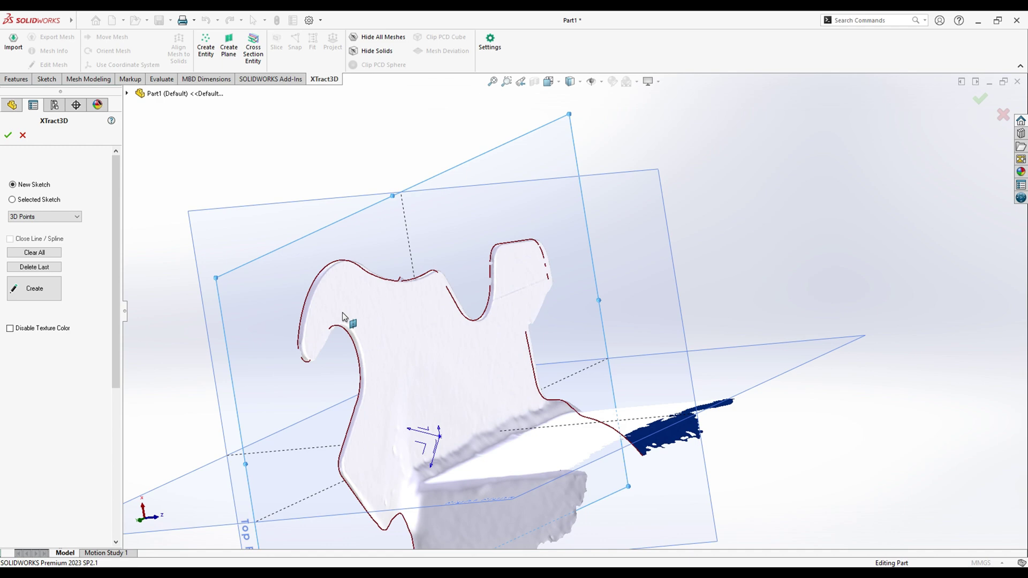
middle_drag(608, 429, 686, 356)
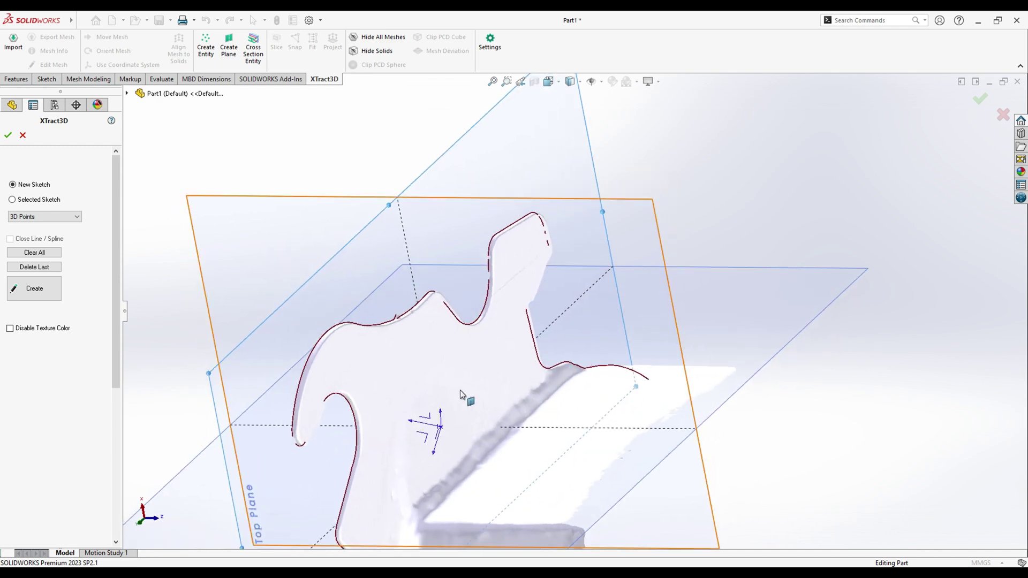
middle_drag(470, 397, 437, 355)
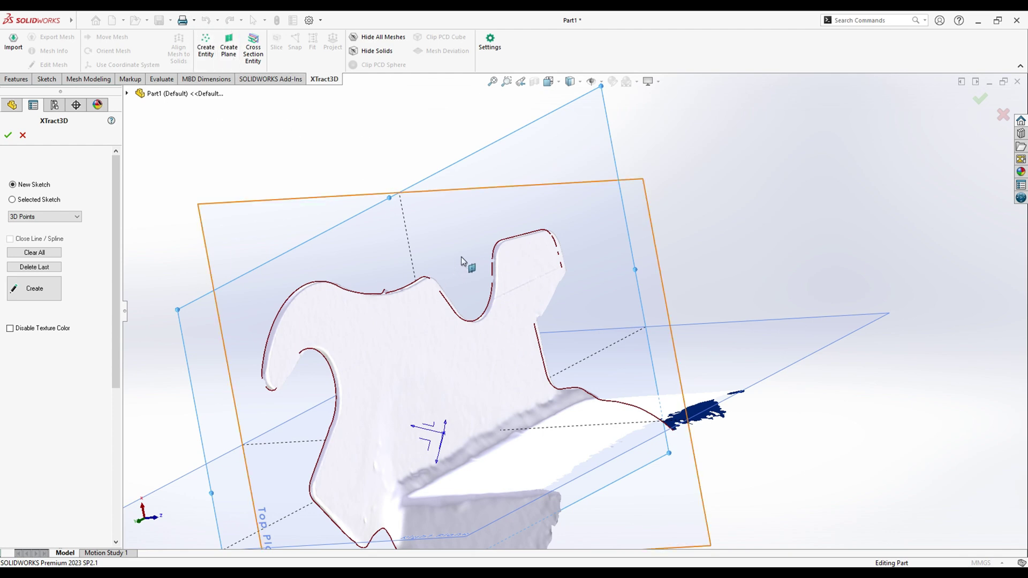
scroll(547, 355, up, 3)
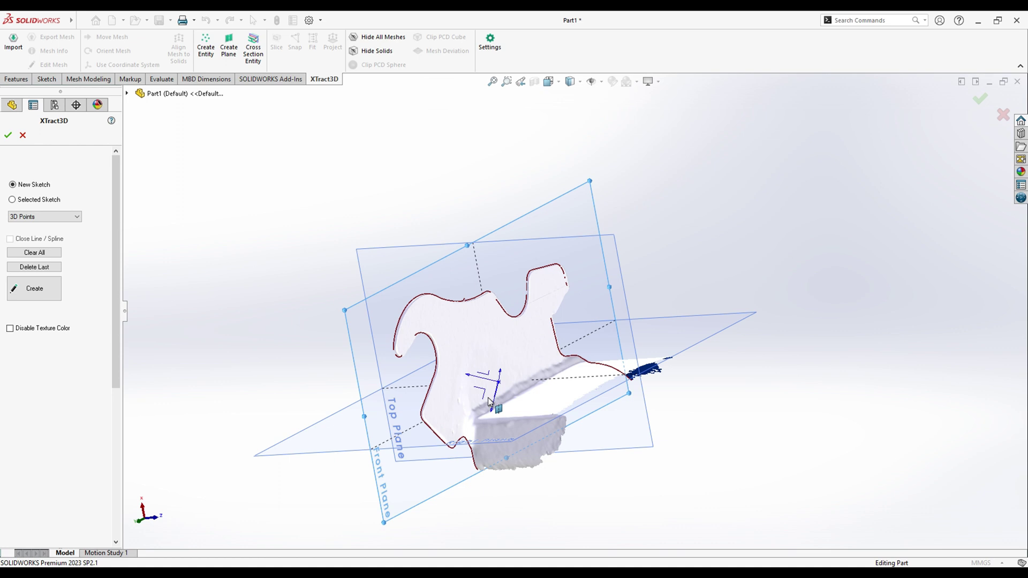
scroll(445, 351, down, 4)
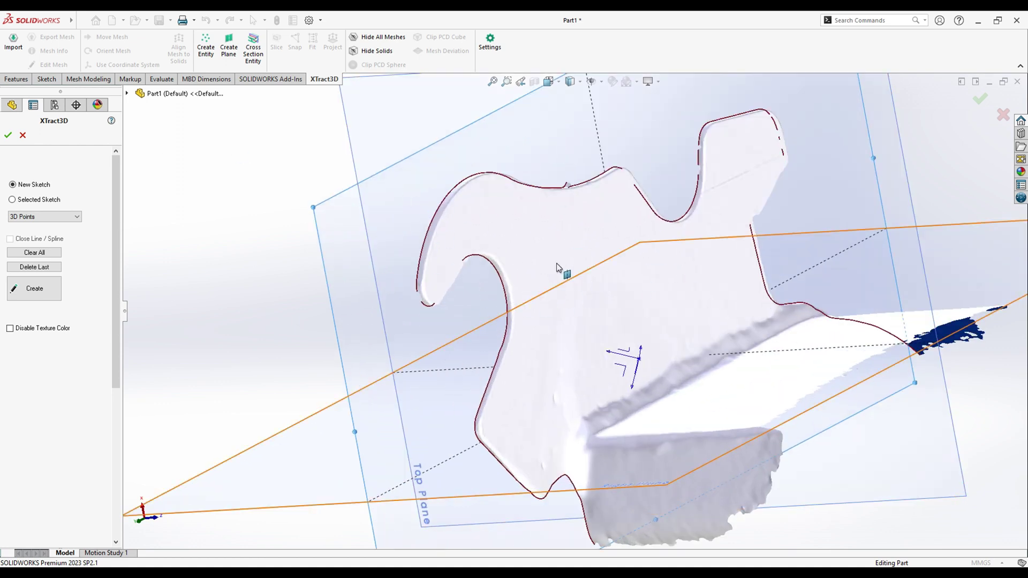
middle_drag(582, 205, 455, 163)
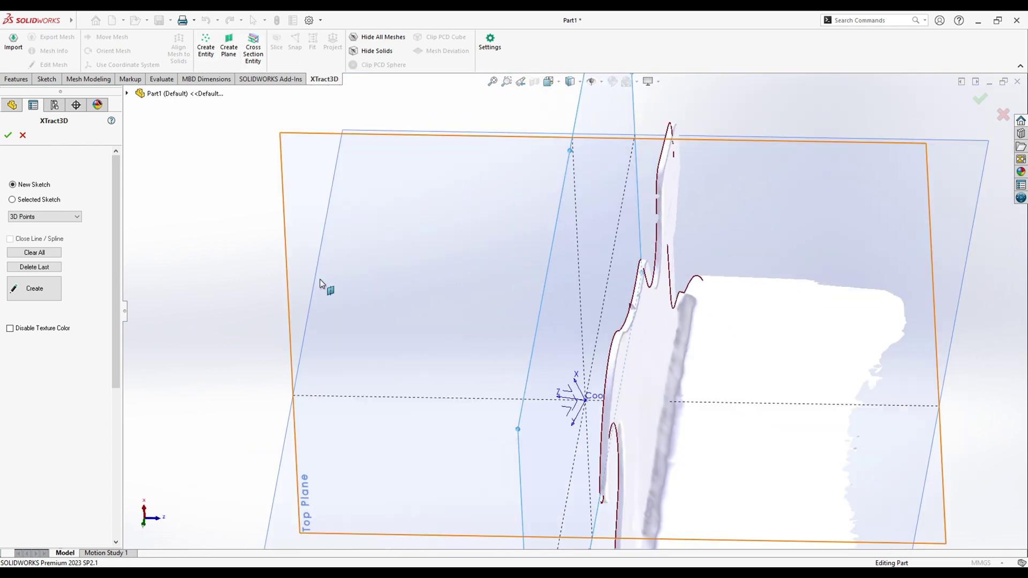
middle_drag(326, 287, 482, 335)
click(640, 368)
click(747, 313)
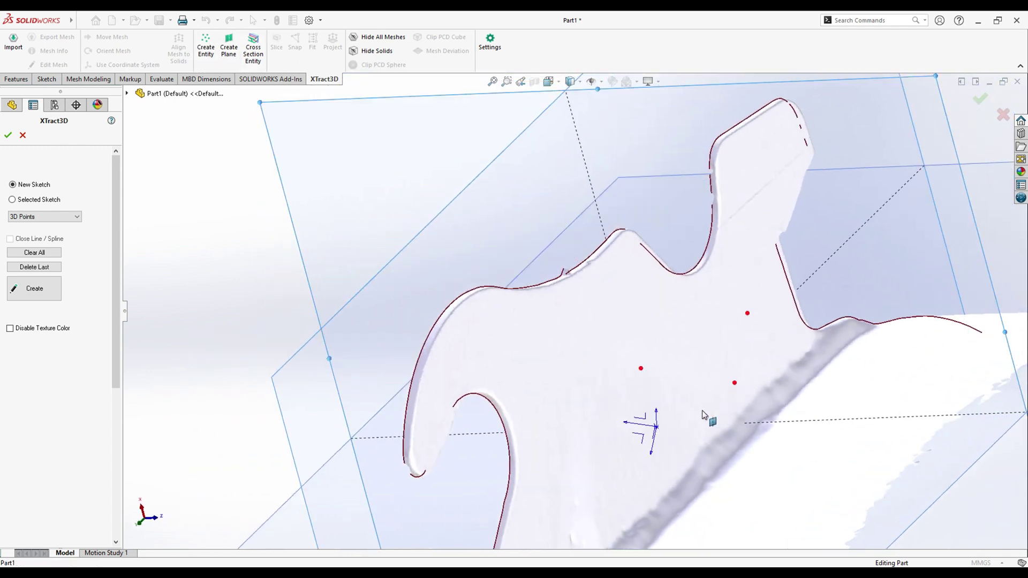
click(671, 430)
click(711, 354)
click(9, 137)
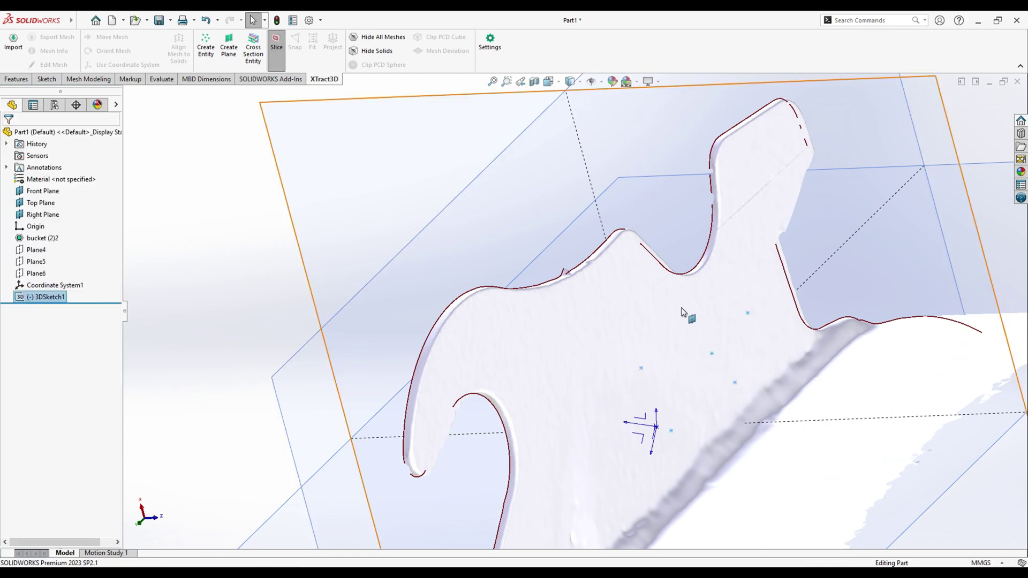
mouse_move(681, 312)
middle_down()
mouse_move(723, 345)
mouse_move(694, 312)
middle_up()
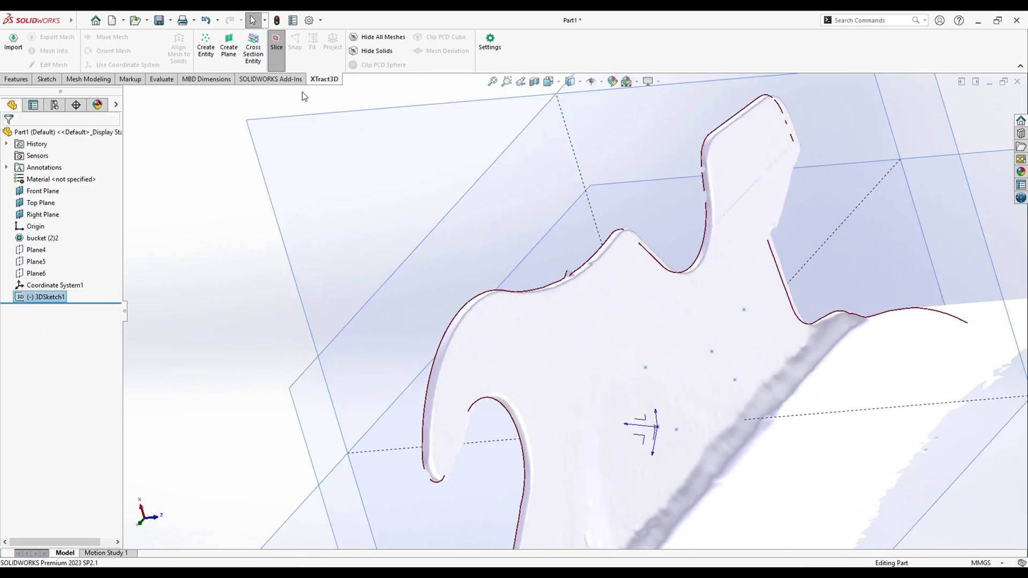
click(16, 79)
click(428, 65)
click(435, 119)
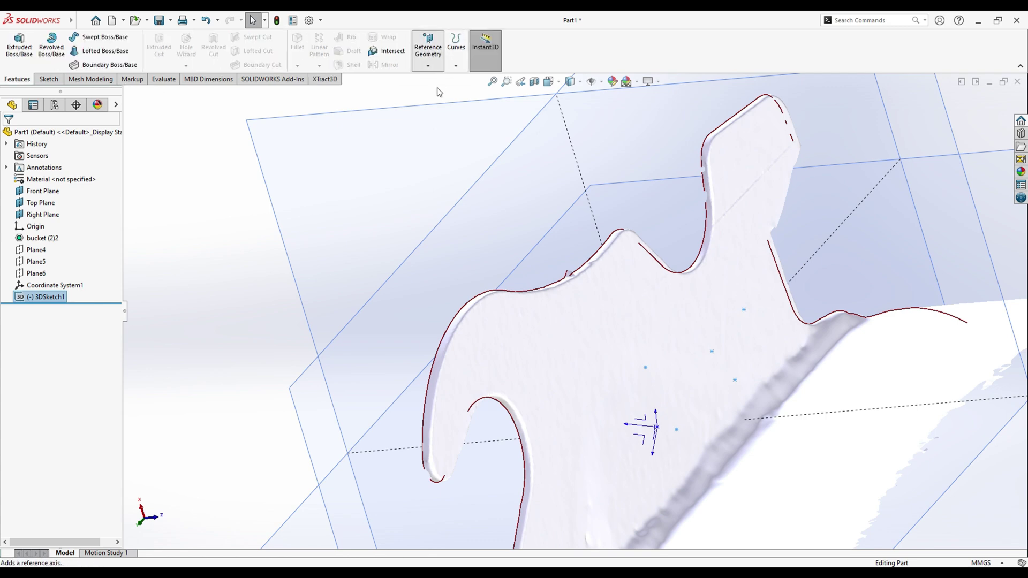
click(436, 92)
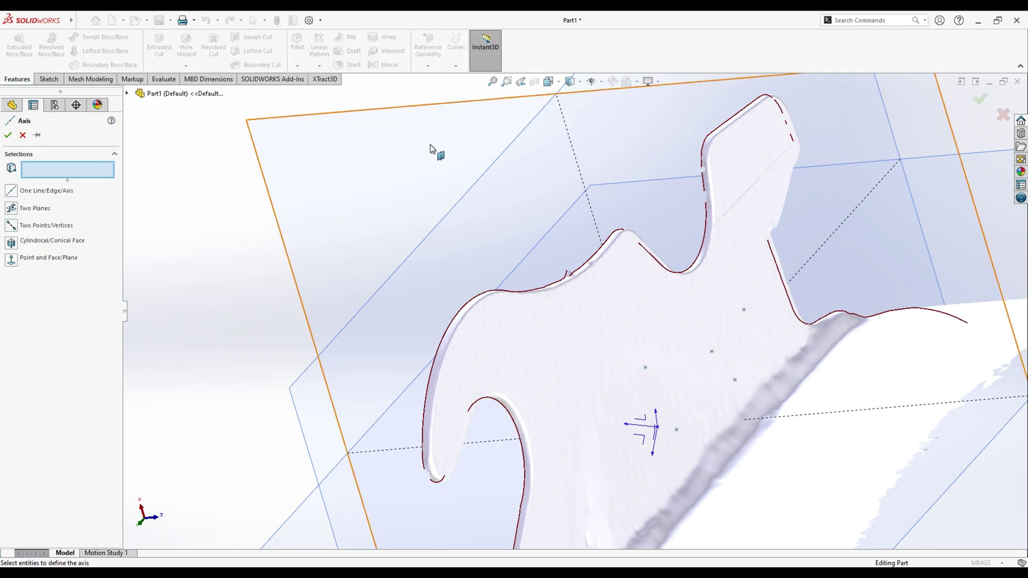
click(22, 135)
- Define a reference plane parallel to the Front Plane and coincident with the middle 3D sketch point, Point5@3DSketch1
click(436, 56)
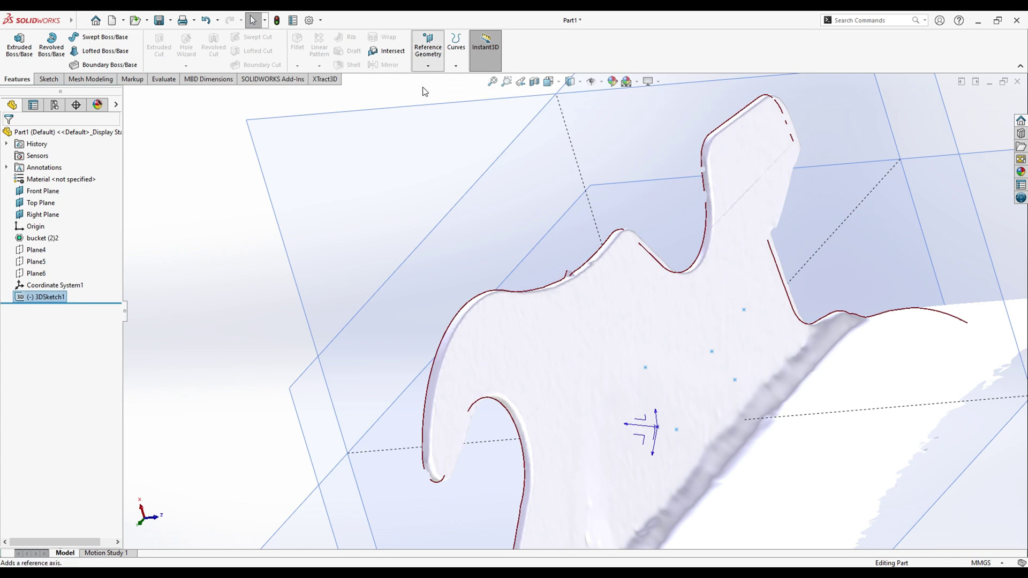
click(431, 83)
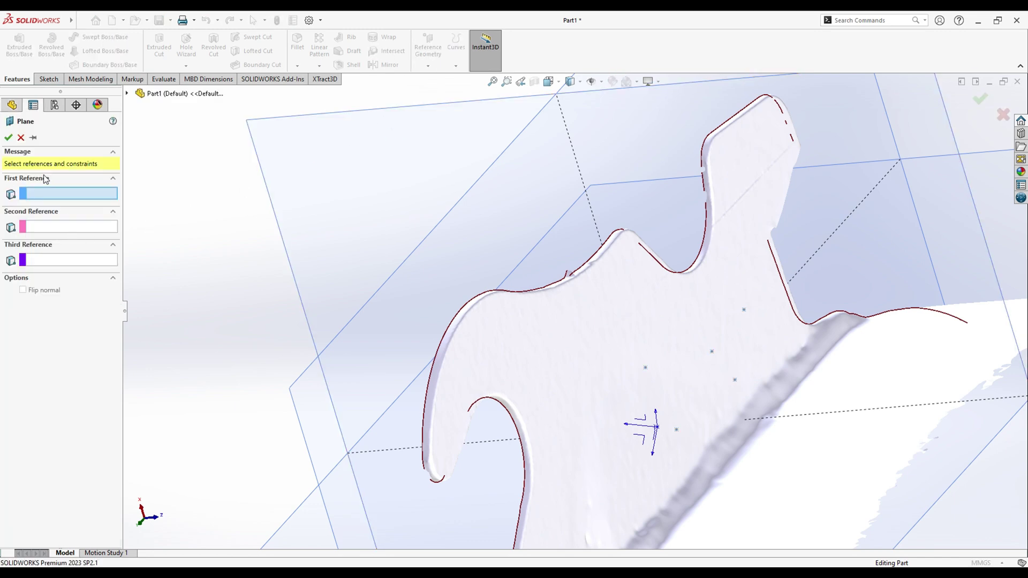
click(527, 225)
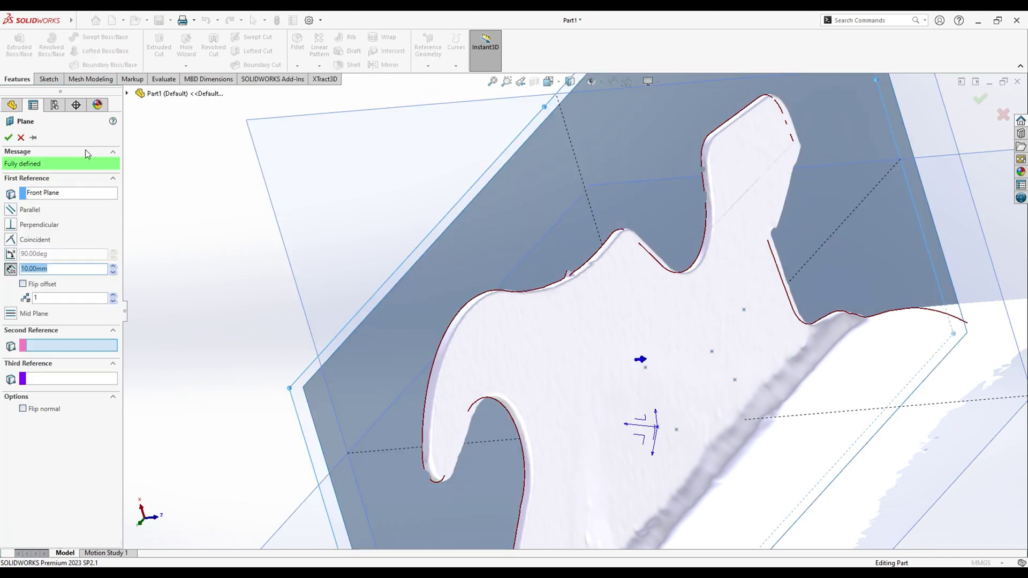
click(11, 209)
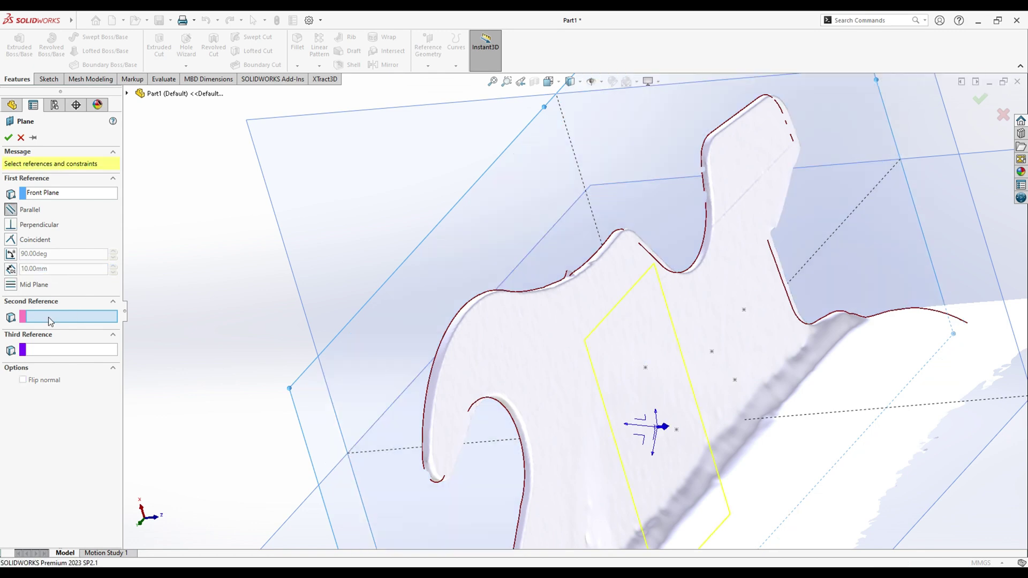
click(712, 352)
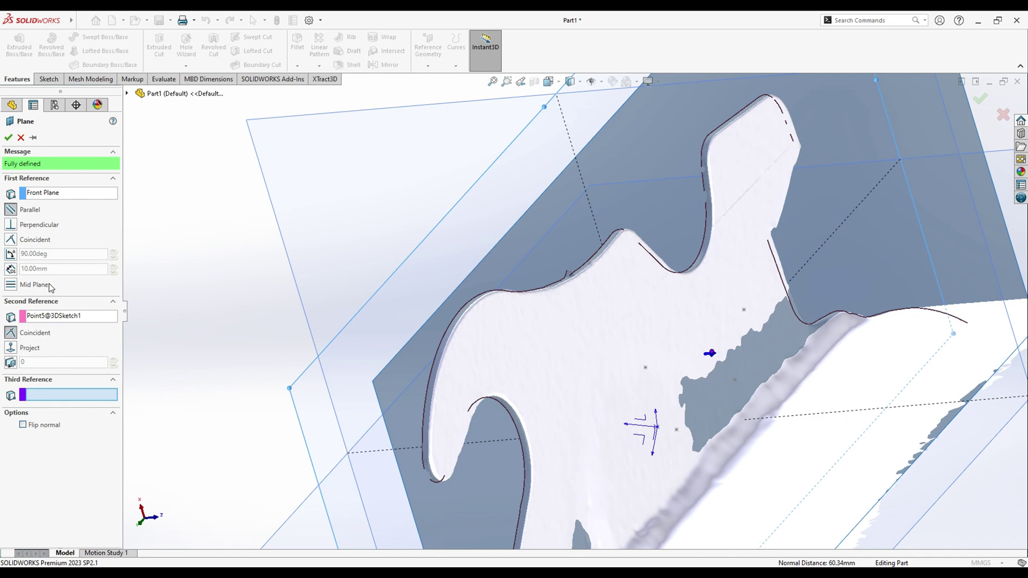
- Try Point1@3DSketch1 as the plane's third reference and remove it from the selection
click(646, 369)
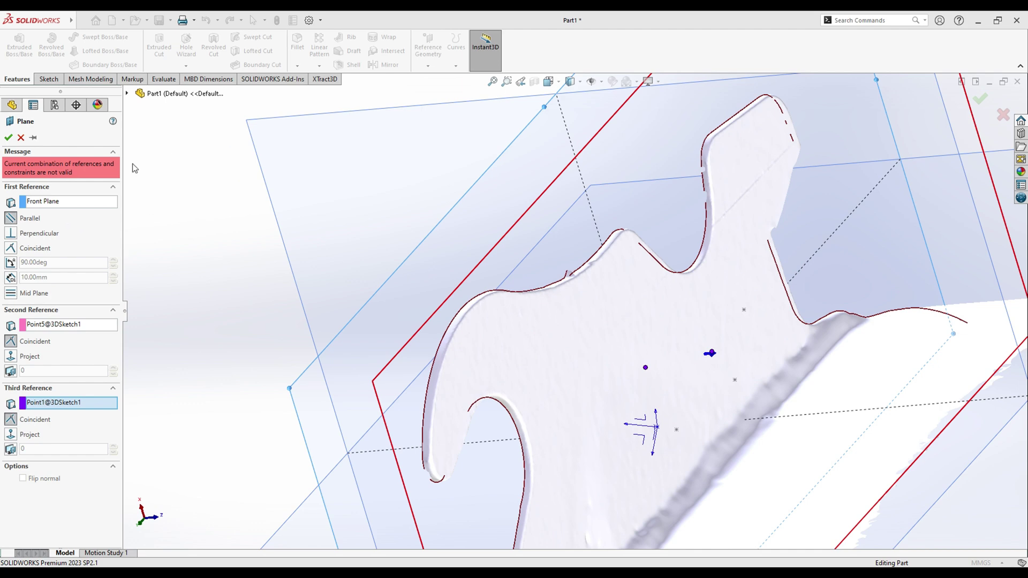
click(54, 323)
click(57, 402)
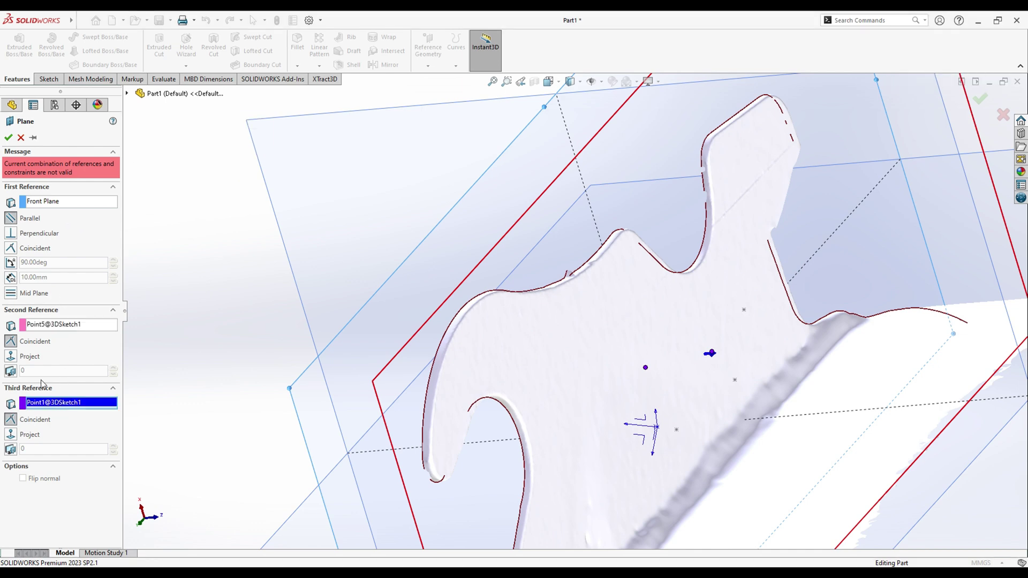
key(Delete)
- Check the plane preview against the side plate's scanned surface, create the plane and return to the XTract3D tools
middle_drag(325, 308, 374, 337)
middle_drag(760, 327, 542, 248)
middle_drag(598, 316, 571, 312)
middle_drag(760, 384, 519, 480)
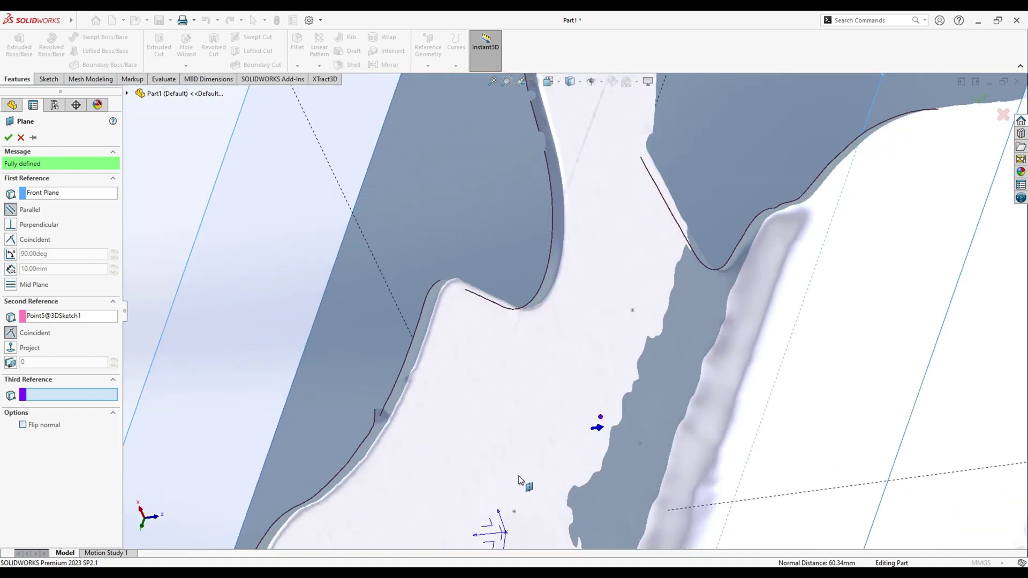
click(8, 138)
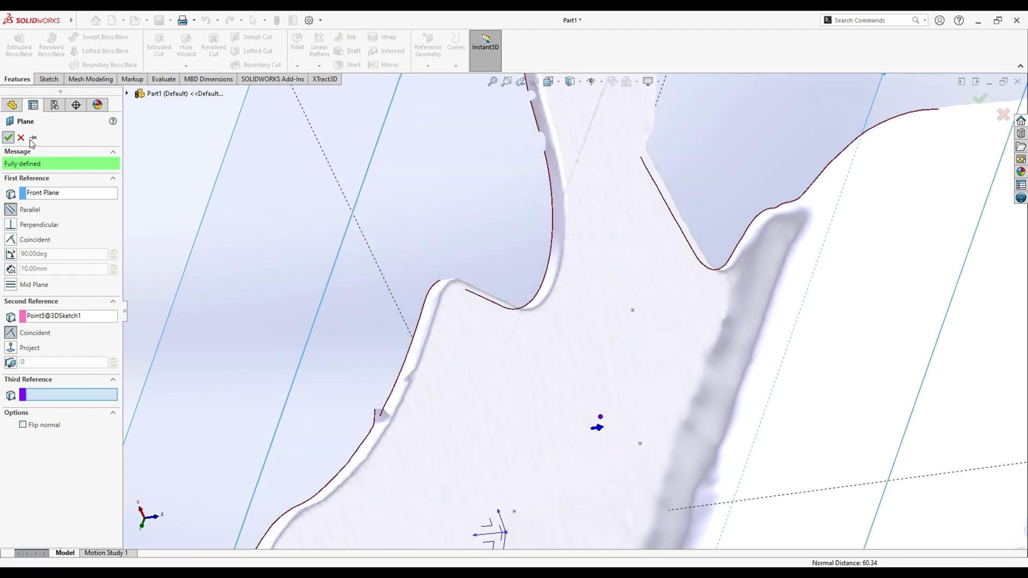
scroll(445, 359, up, 5)
middle_drag(475, 380, 373, 154)
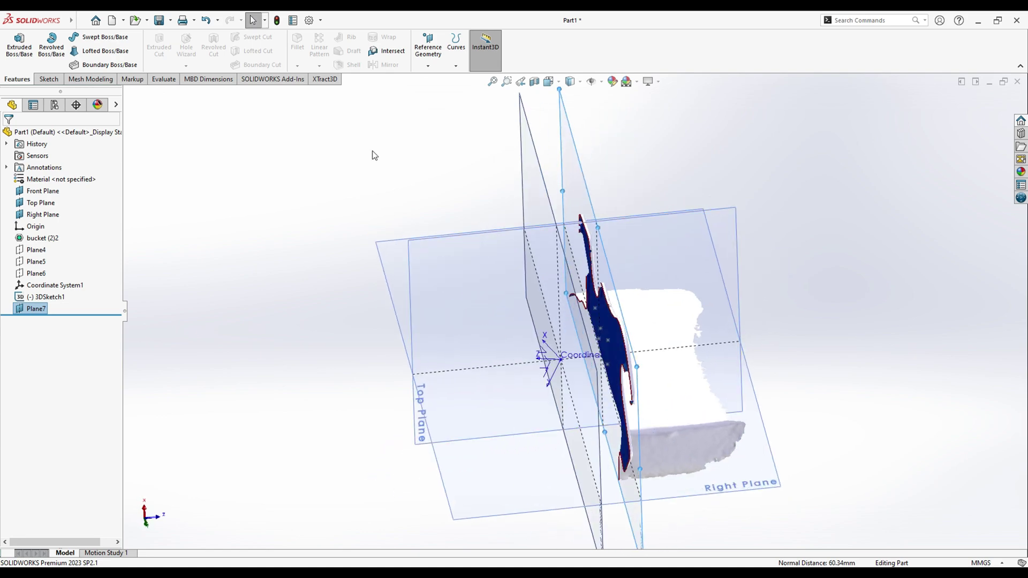
click(325, 80)
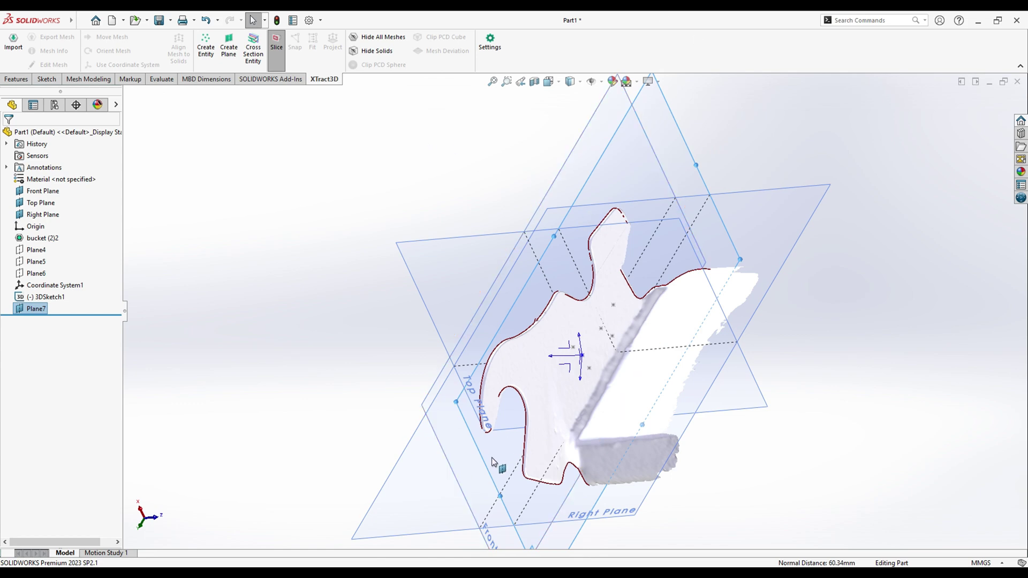
- Inspect the new plane against the sliced side plate, and hide the Front, Top and Right planes
middle_drag(618, 188, 727, 130)
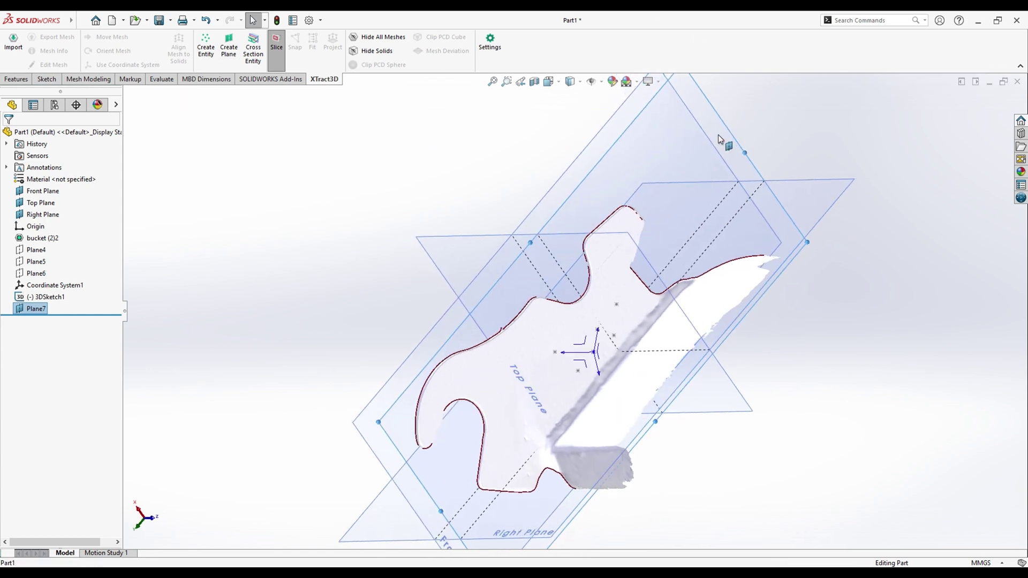
middle_drag(455, 151, 514, 217)
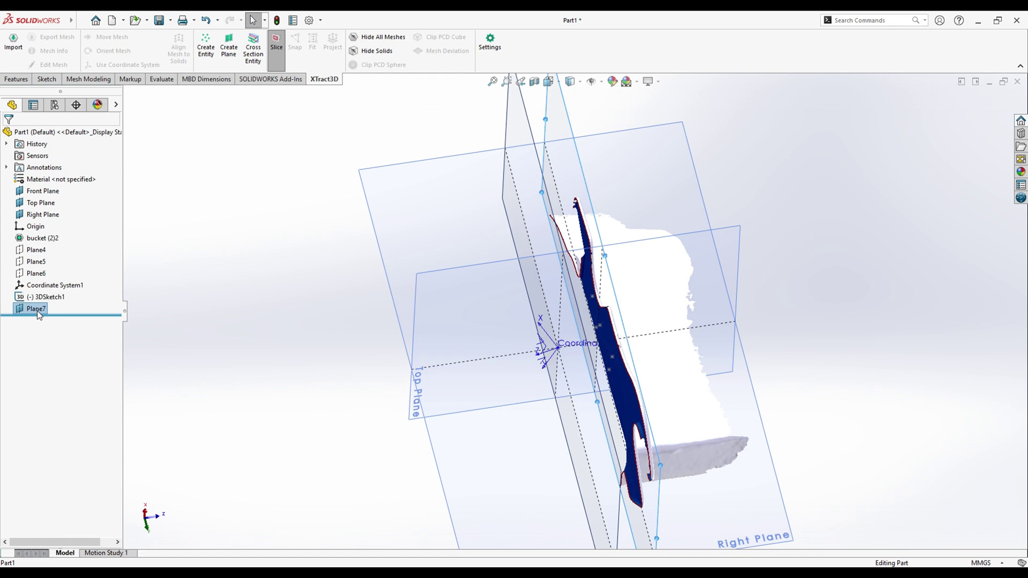
middle_drag(214, 335, 222, 273)
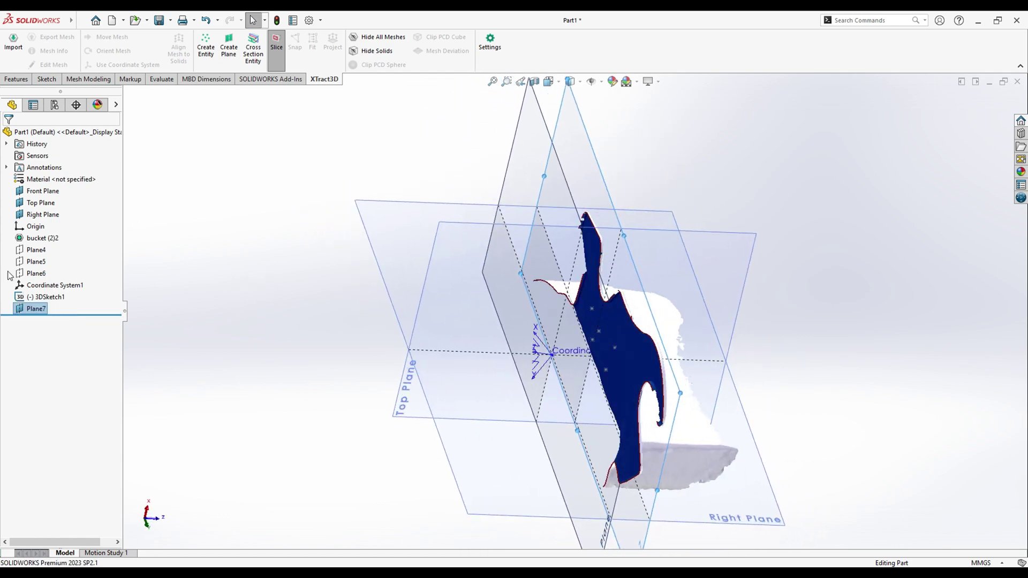
middle_drag(791, 149, 778, 86)
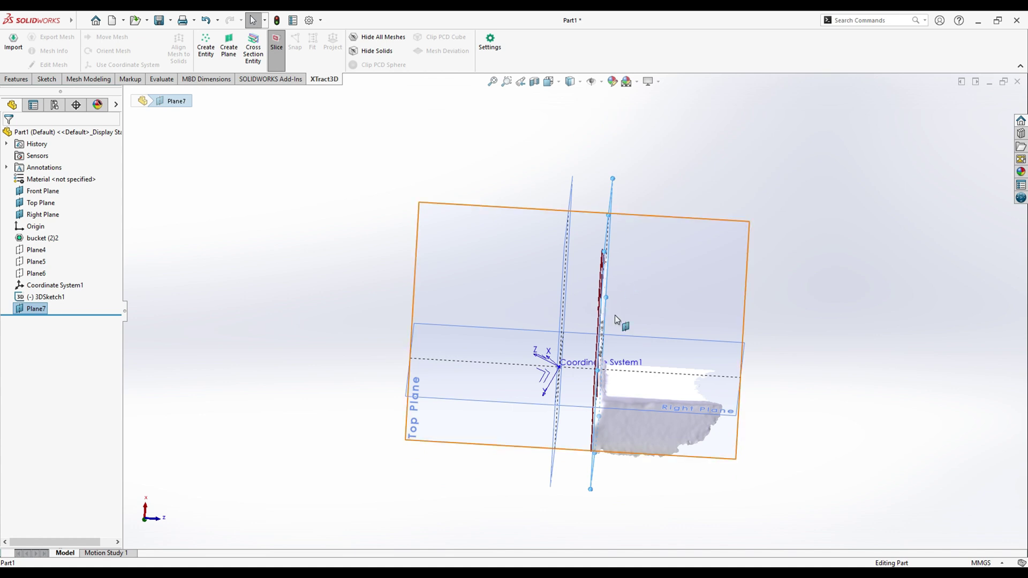
middle_drag(481, 289, 273, 258)
click(42, 192)
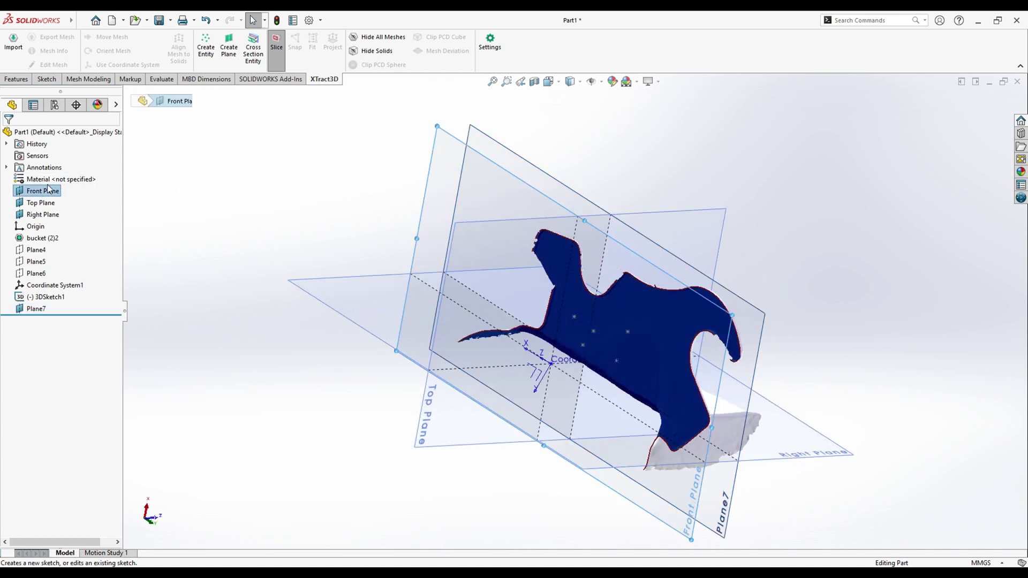
click(66, 176)
click(42, 202)
click(69, 192)
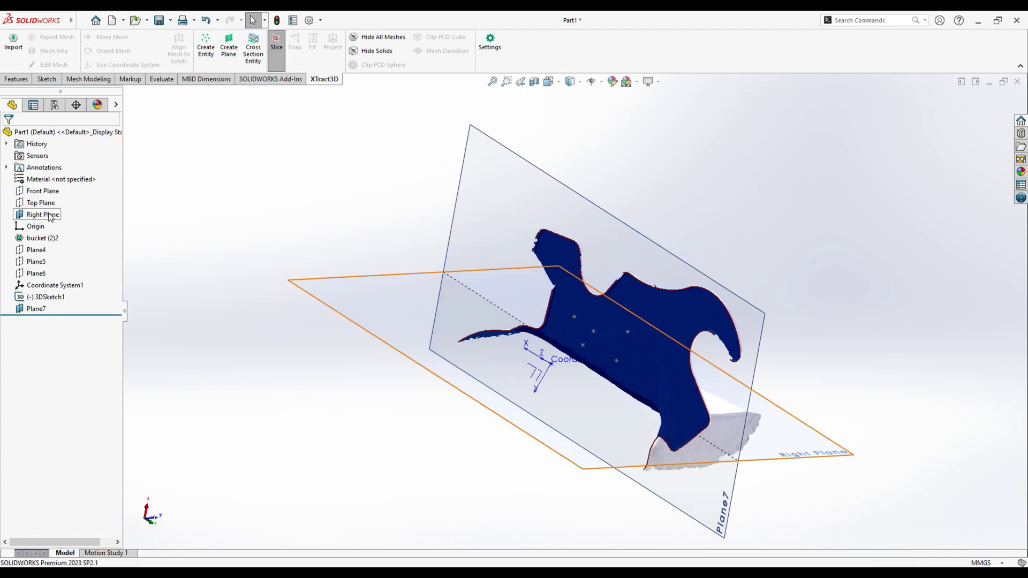
click(43, 214)
click(75, 205)
- Start a new sketch on Plane7 and hide all scan meshes with XTract3D
middle_drag(340, 423, 291, 362)
click(346, 323)
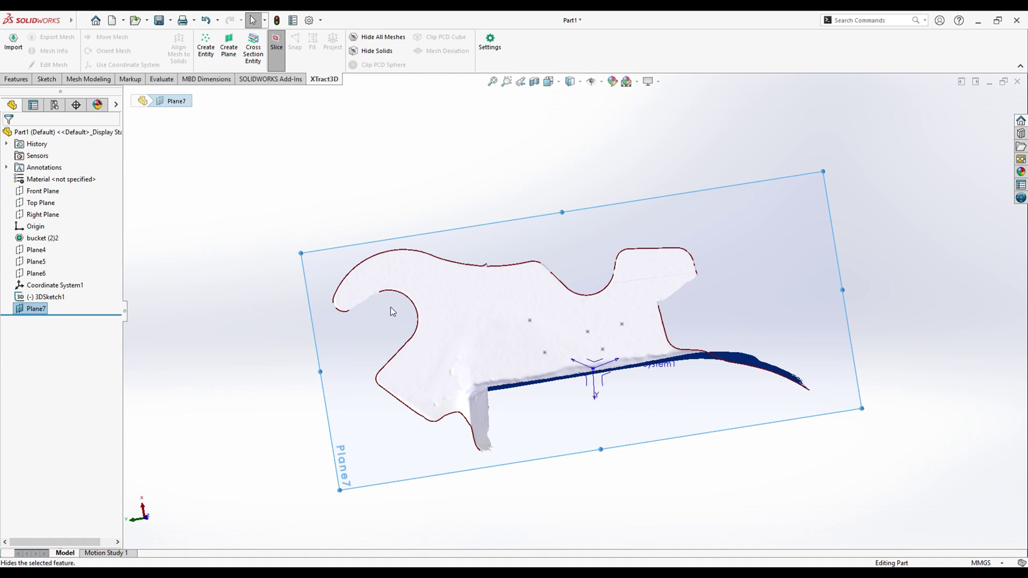
click(369, 299)
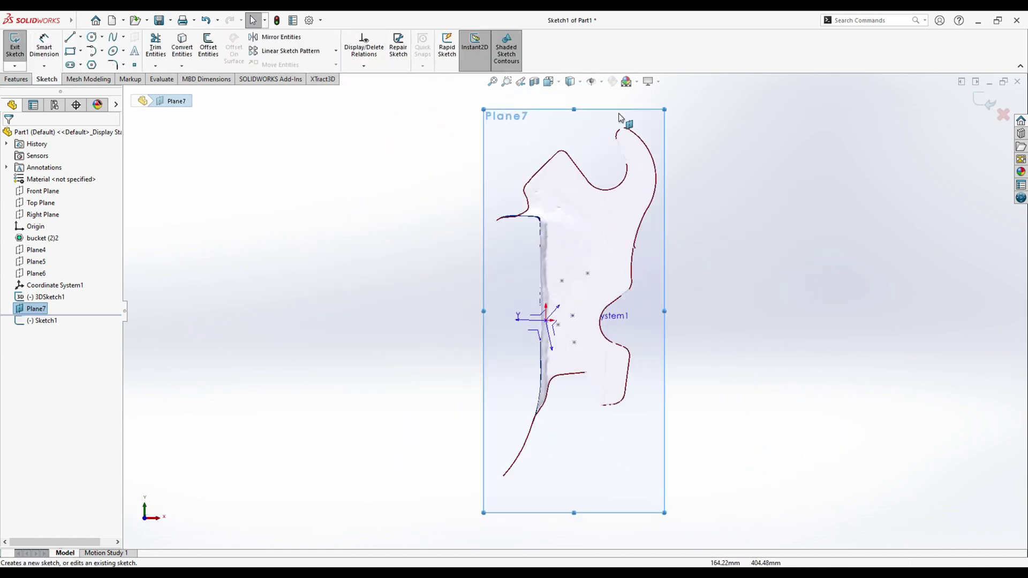
click(324, 80)
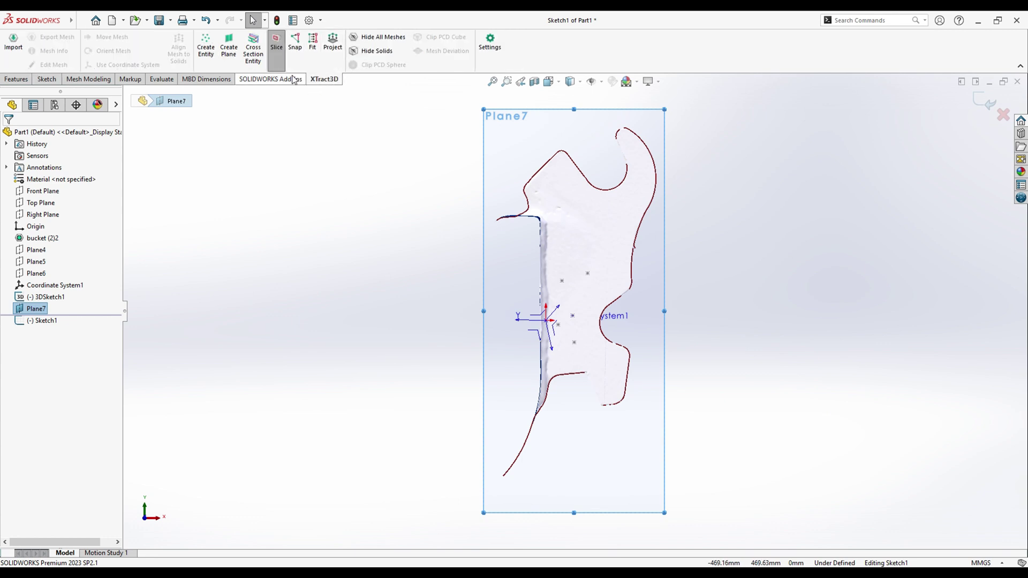
click(381, 44)
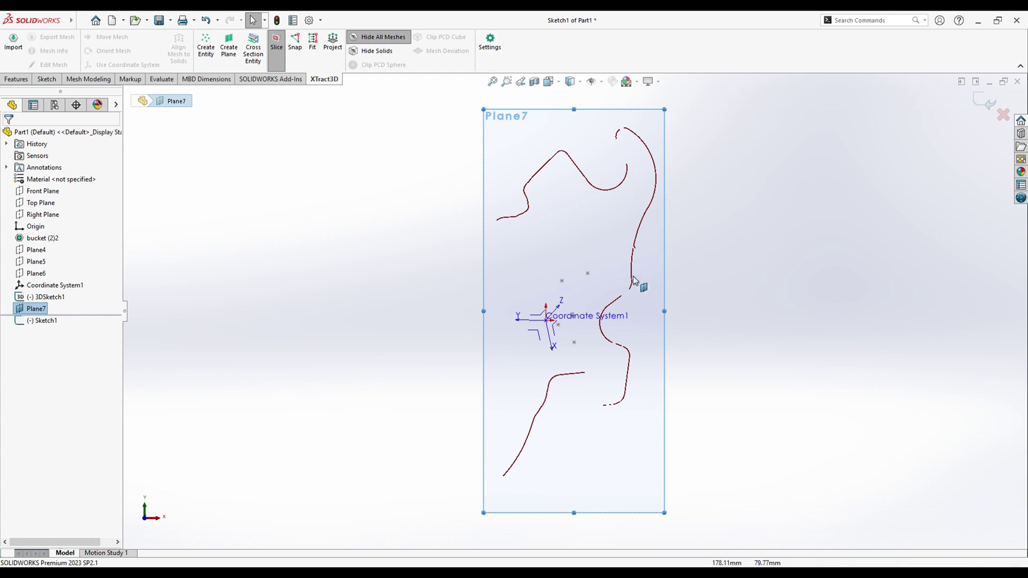
- Try a vertical line from the upper slice curve's inner corner down towards the lower slice curve, and undo it
scroll(633, 280, down, 2)
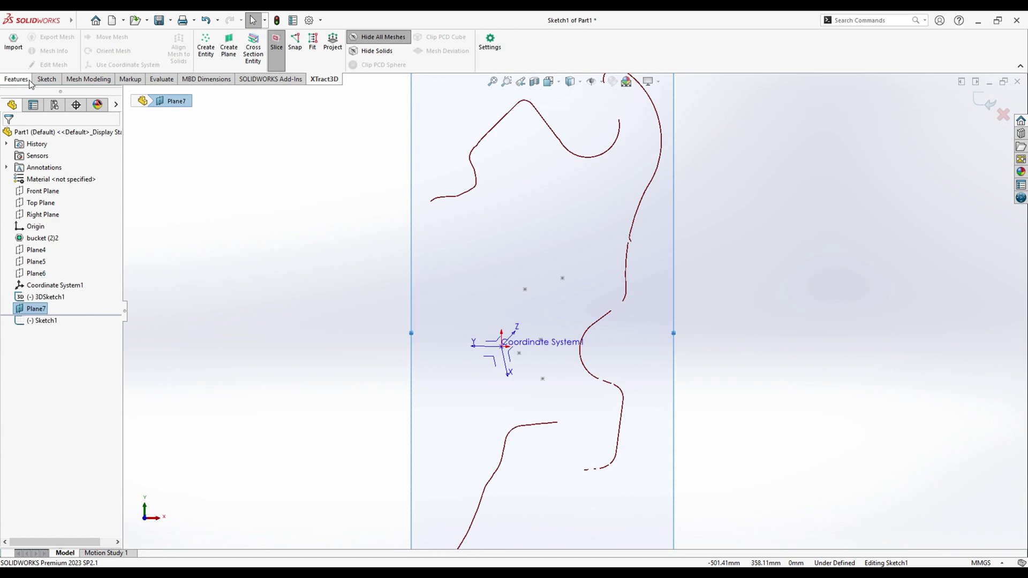
click(47, 79)
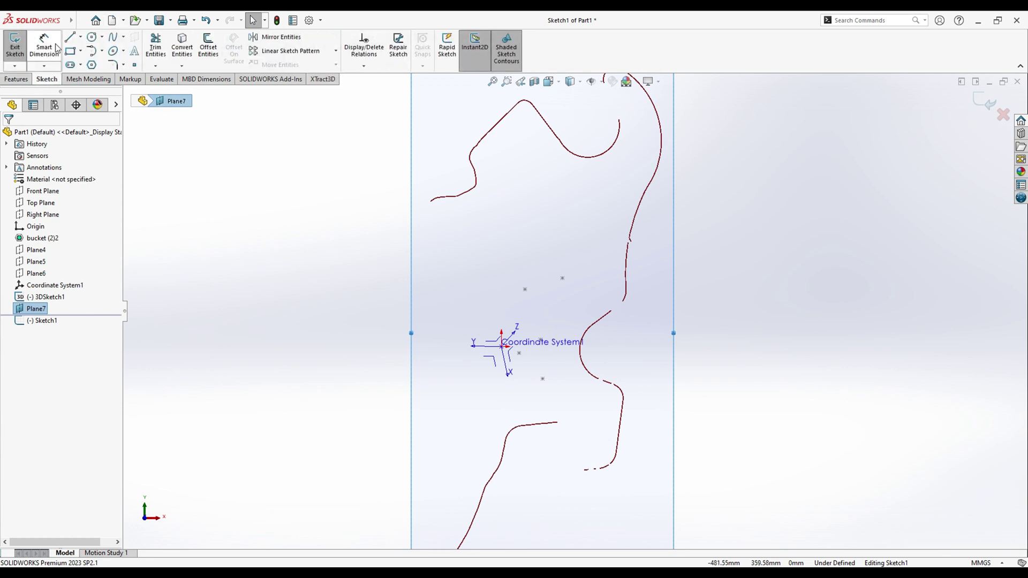
click(70, 37)
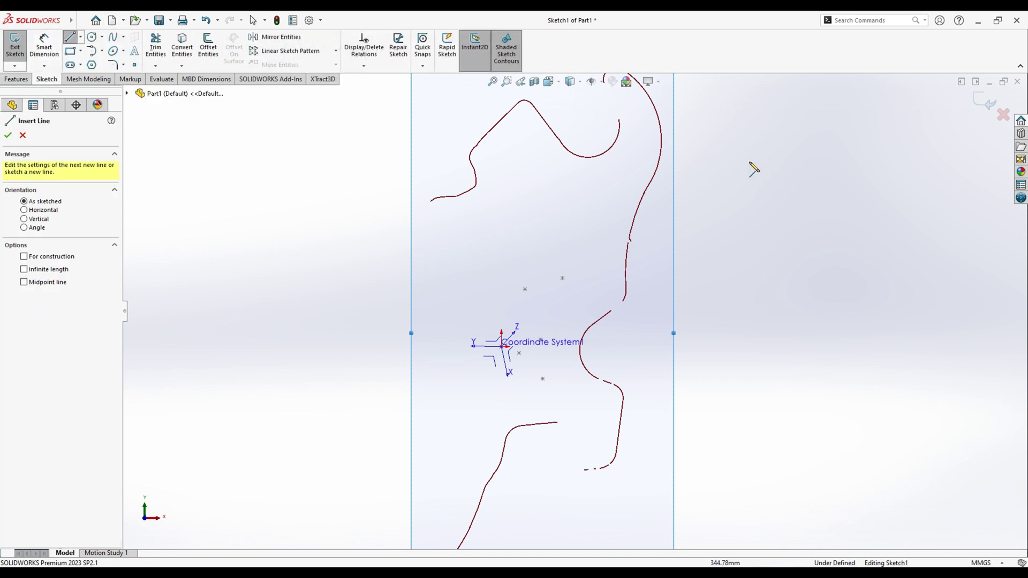
scroll(645, 362, down, 5)
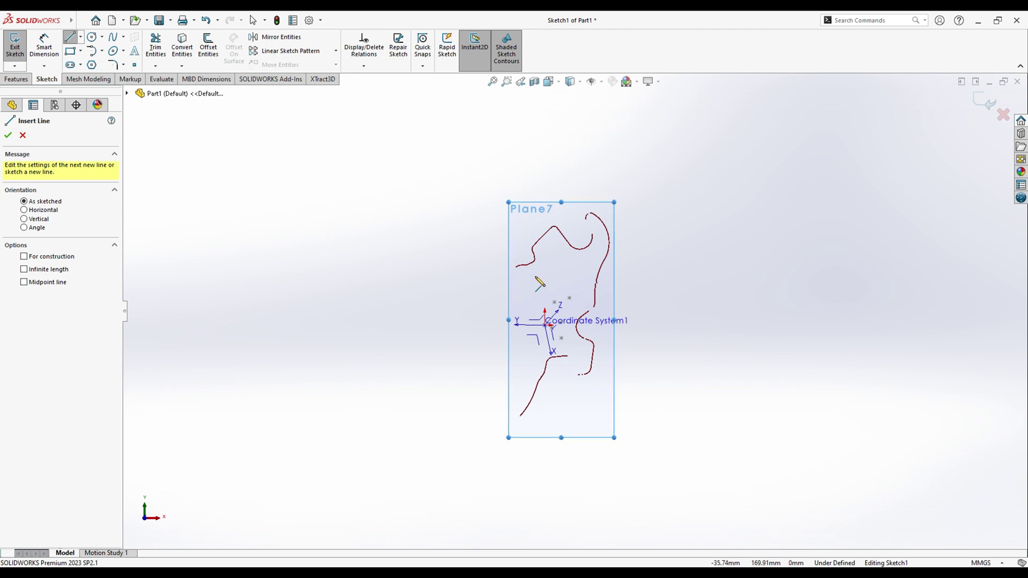
scroll(536, 288, up, 5)
scroll(529, 275, down, 1)
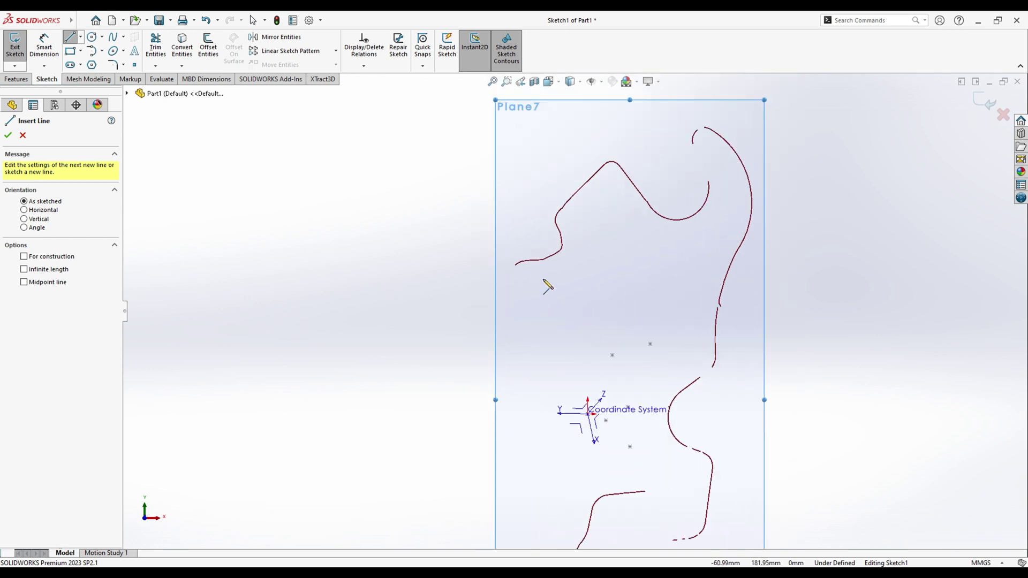
click(561, 252)
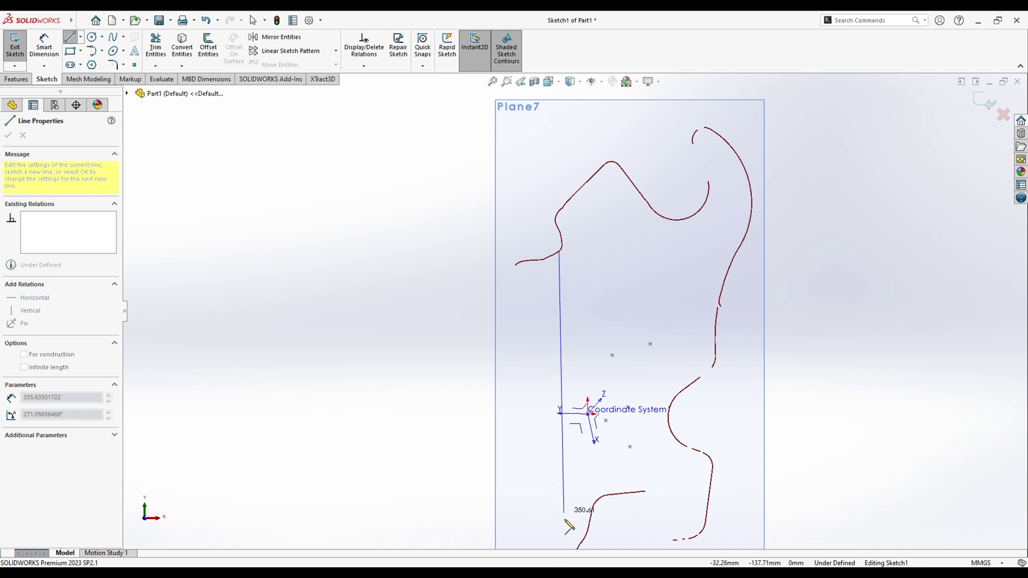
click(562, 543)
scroll(552, 506, up, 3)
scroll(550, 505, down, 4)
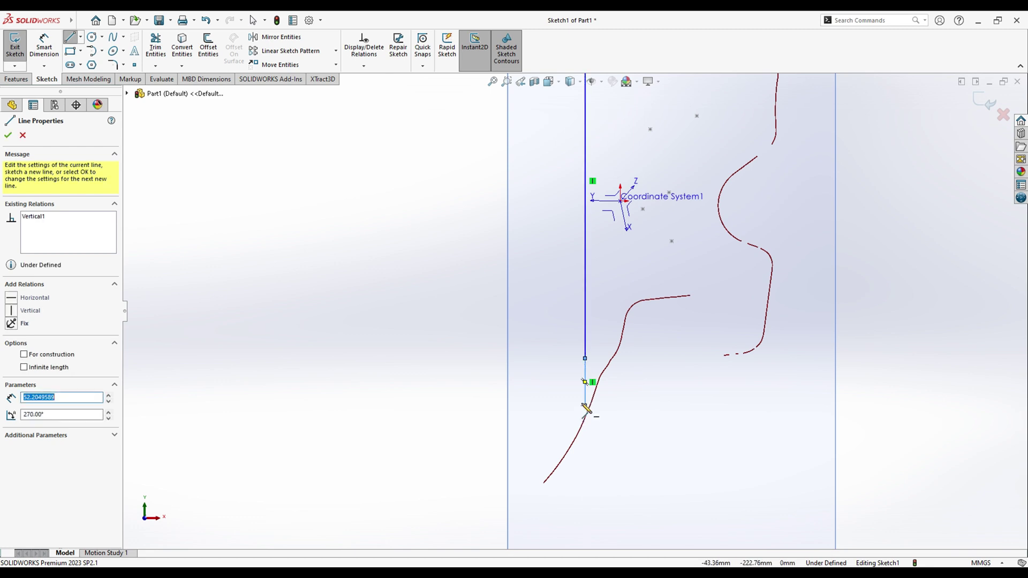
right_click(580, 395)
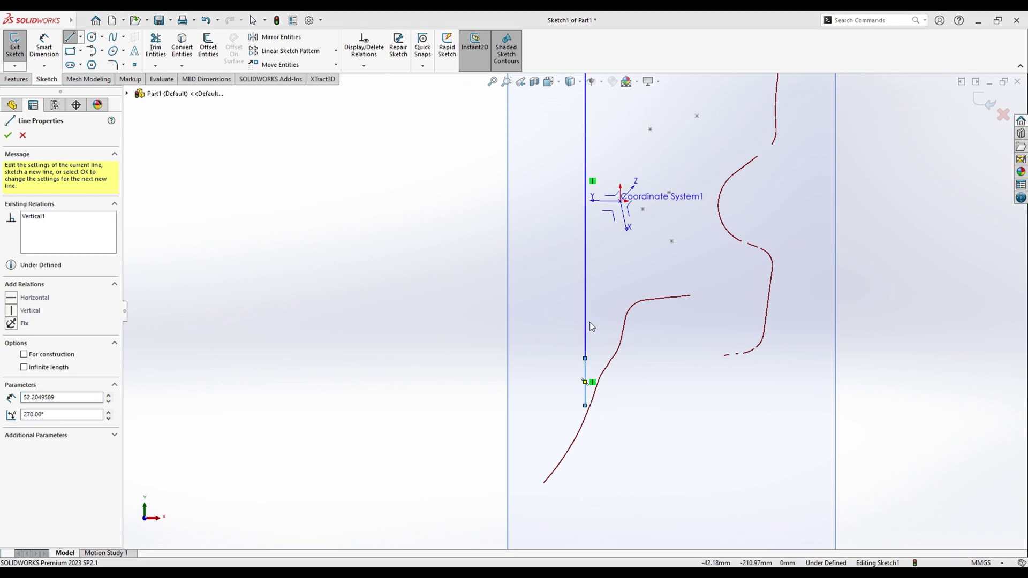
key(Escape)
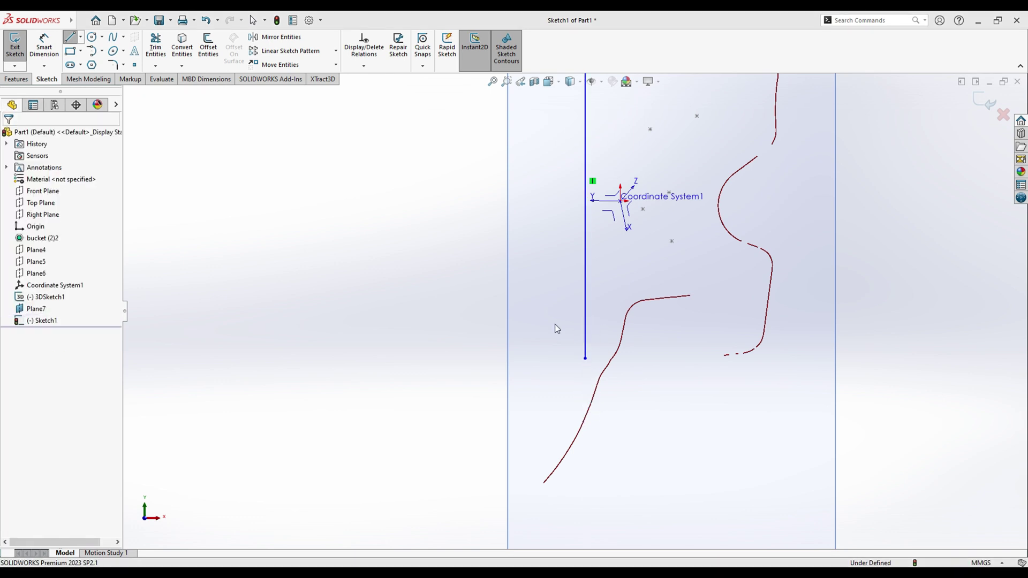
key(Escape)
key(ctrl+z)
- Sketch a near-vertical line about 445 mm long from the upper slice curve's inner corner to the lower slice curve
scroll(580, 347, up, 3)
scroll(580, 346, up, 1)
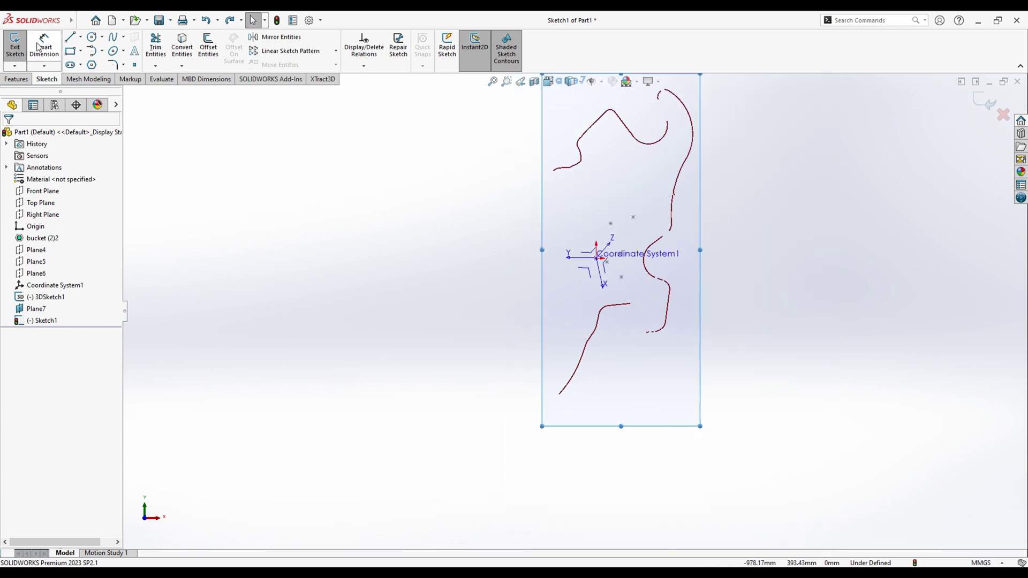
click(70, 36)
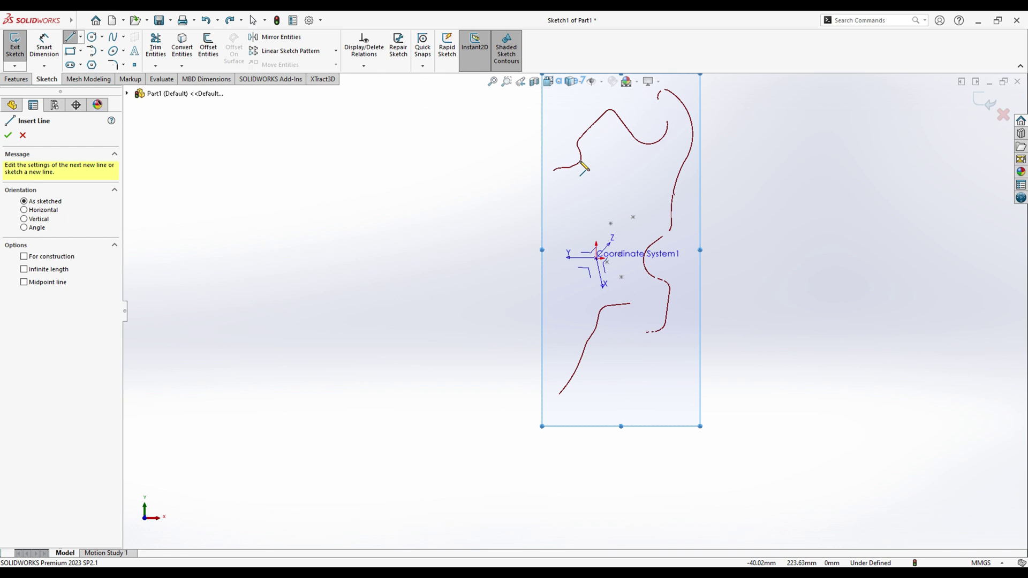
click(580, 163)
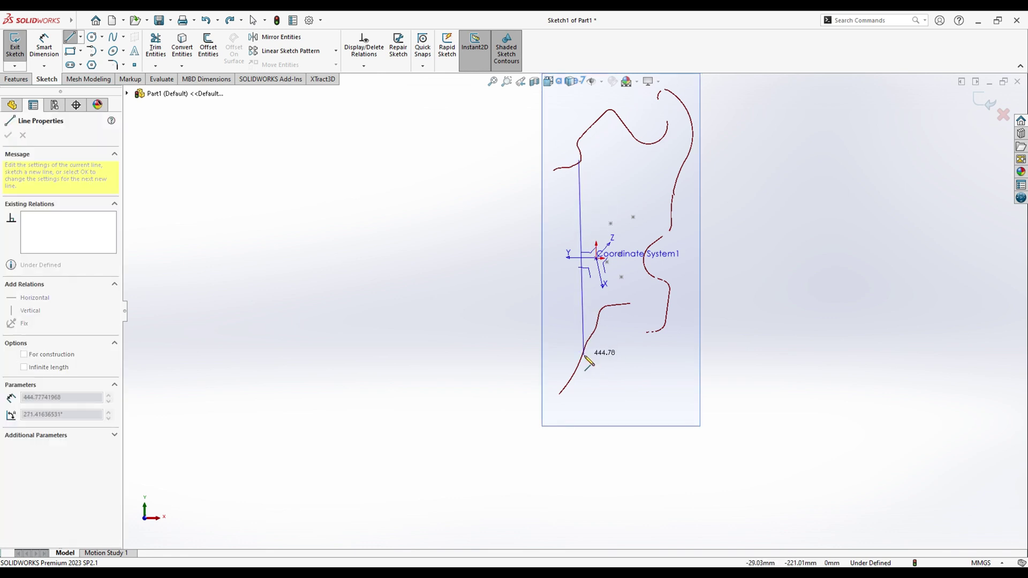
click(582, 354)
scroll(586, 165, up, 5)
scroll(589, 167, down, 5)
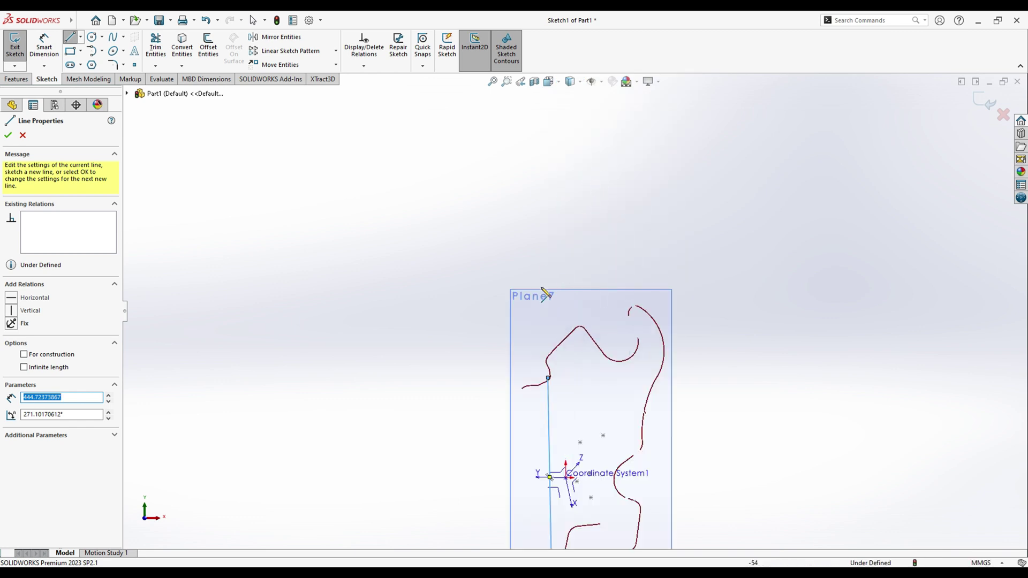
scroll(545, 294, down, 5)
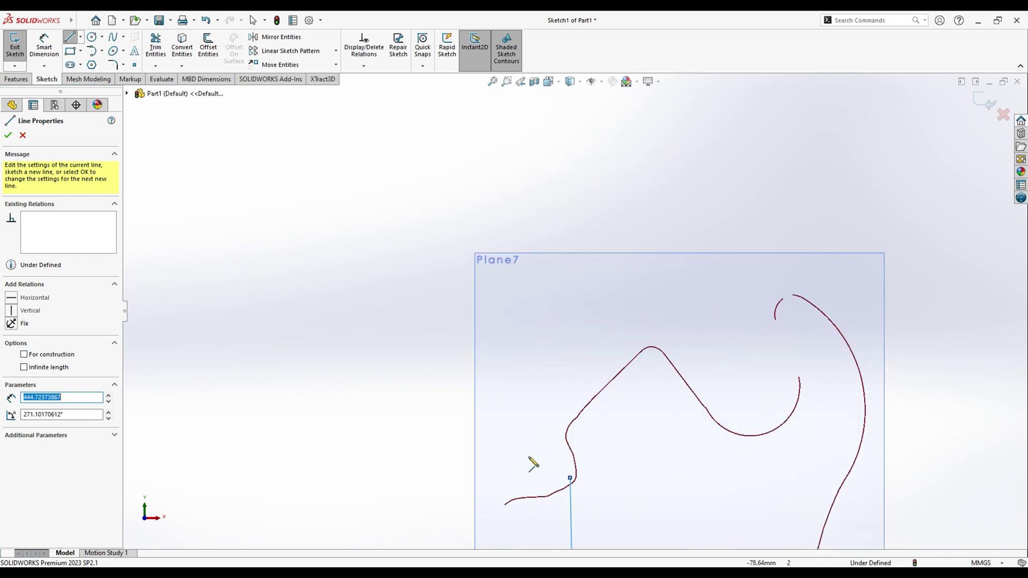
click(8, 136)
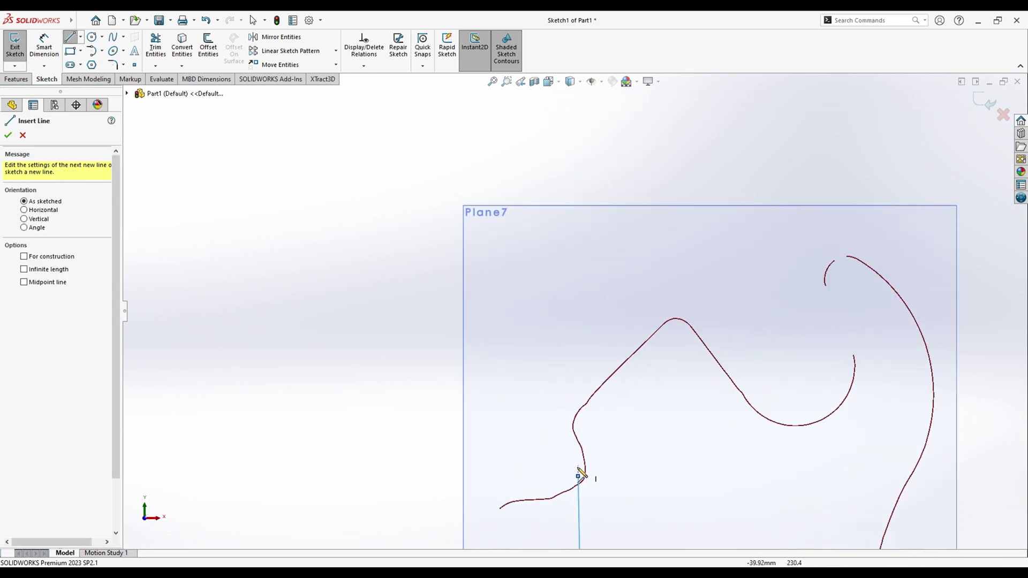
click(71, 38)
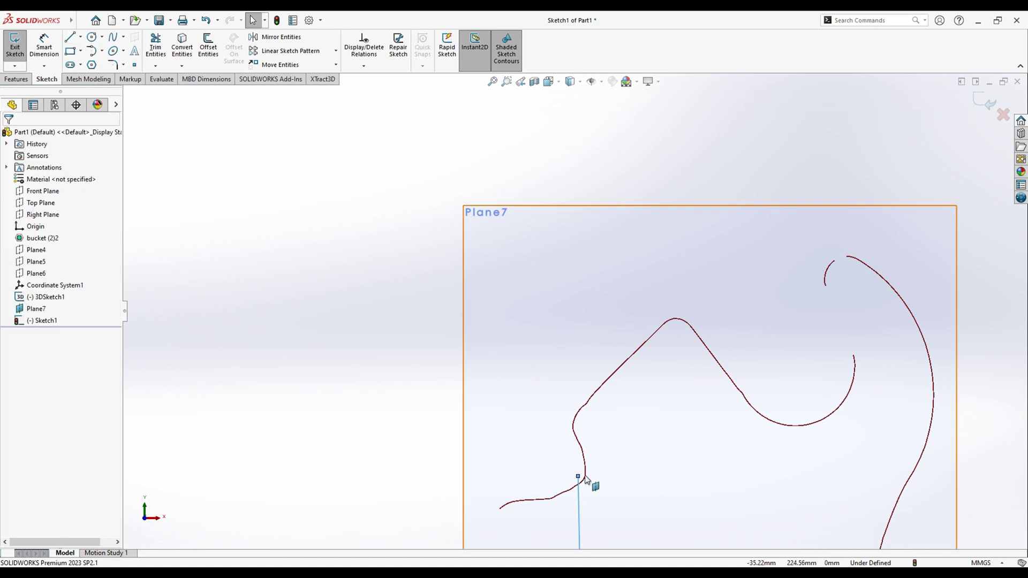
- Move the line's upper endpoint exactly onto the slice curve near its inner corner
drag(577, 477, 583, 488)
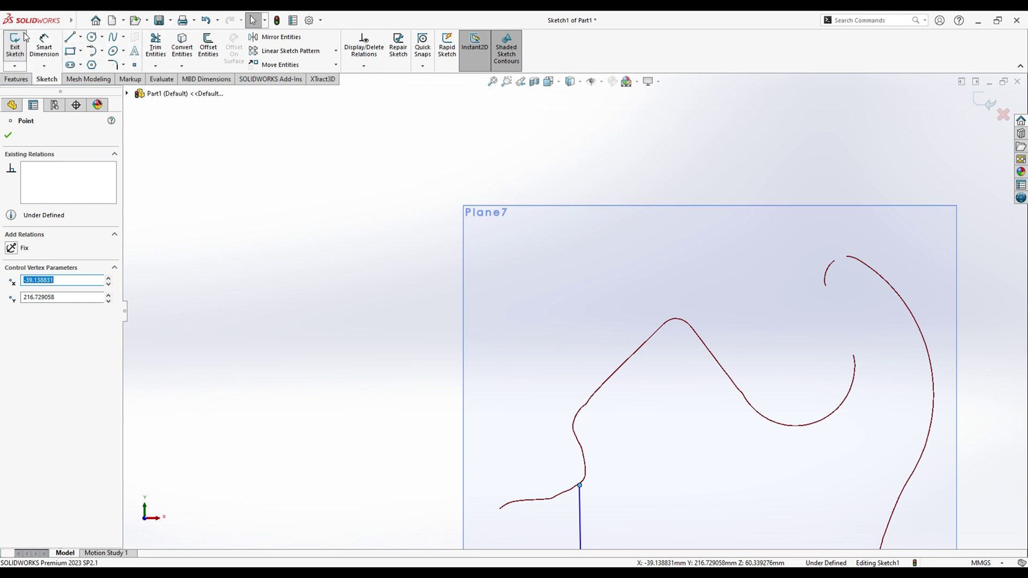
click(112, 37)
scroll(525, 443, down, 5)
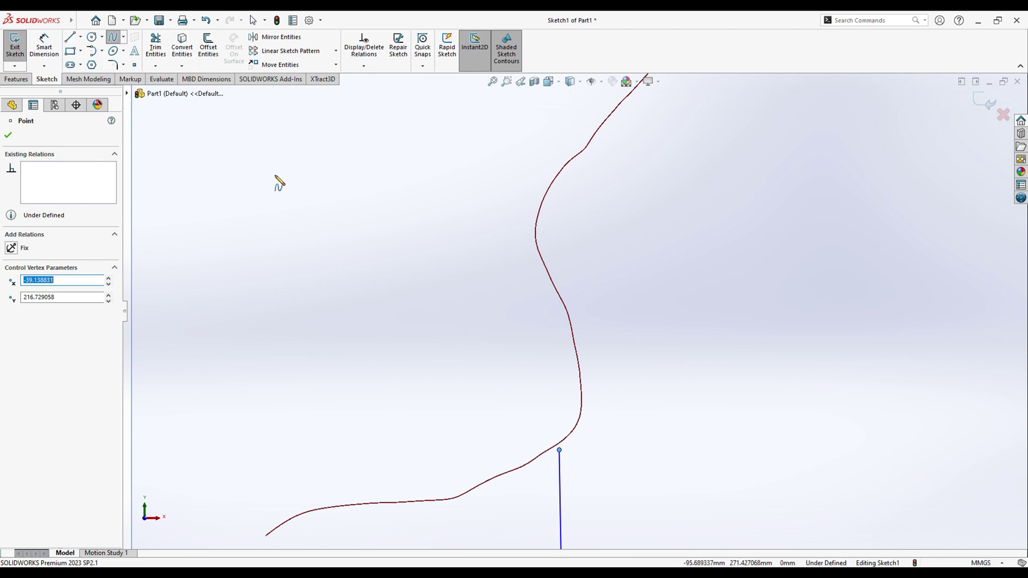
key(Escape)
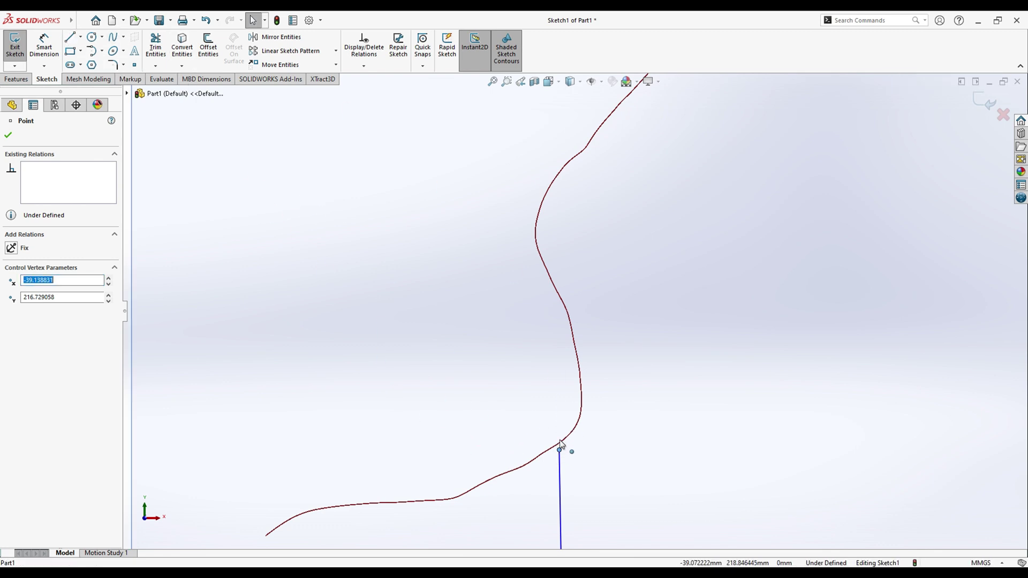
drag(561, 444, 560, 441)
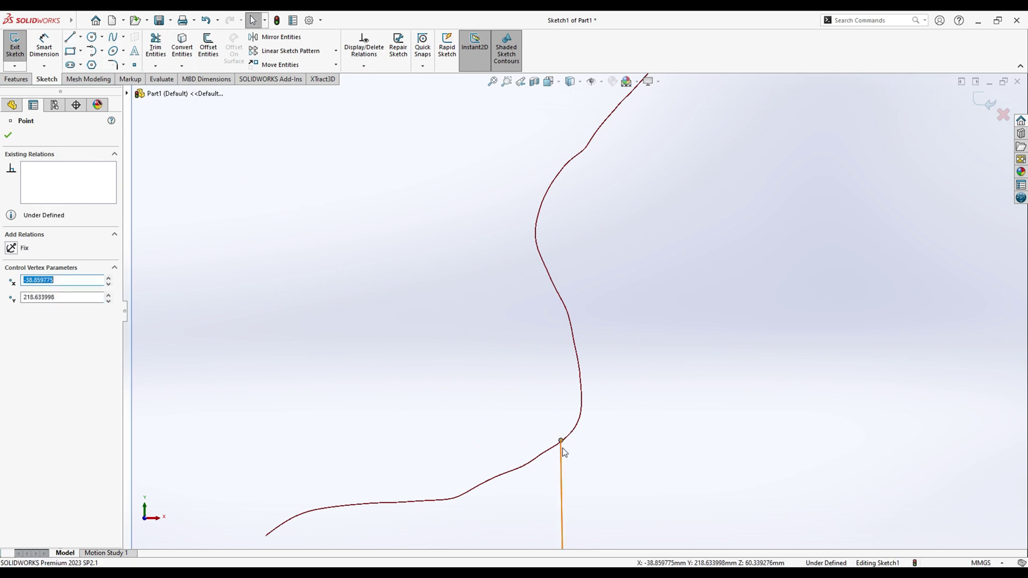
- Start a spline at the near-vertical line's upper endpoint and trace the slice curve's S-bend up to its inward bulge
click(112, 36)
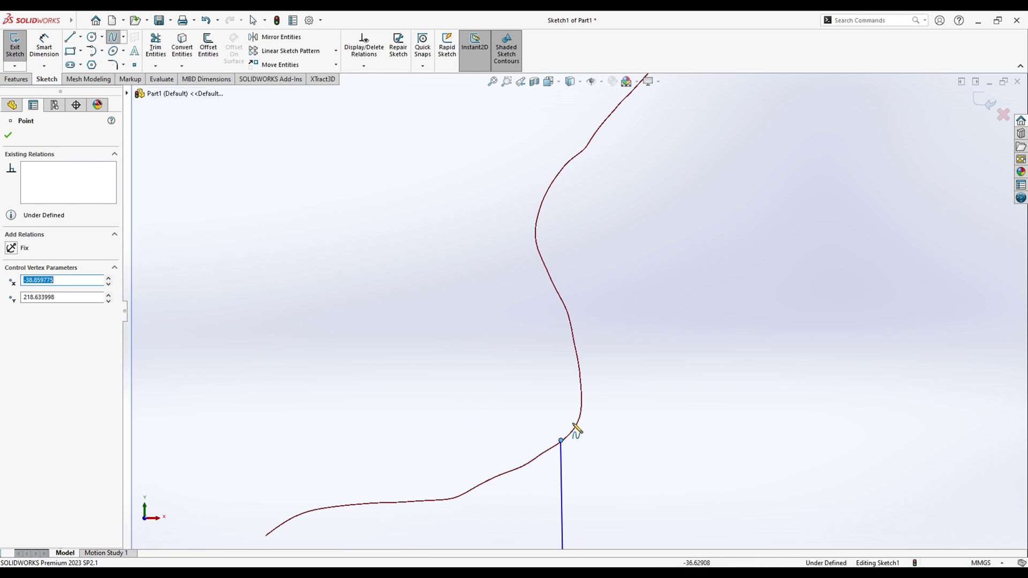
click(561, 441)
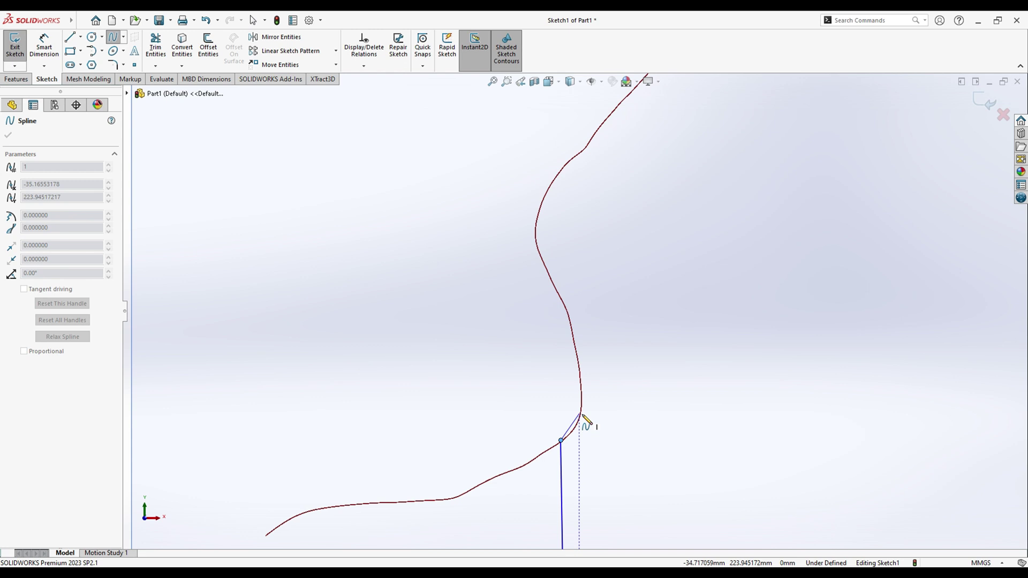
click(579, 413)
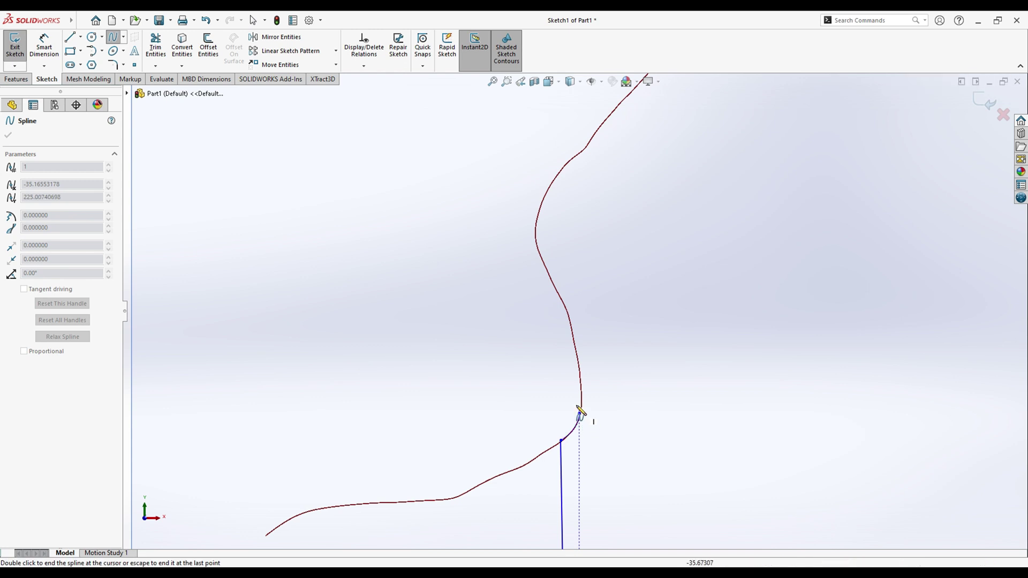
click(580, 372)
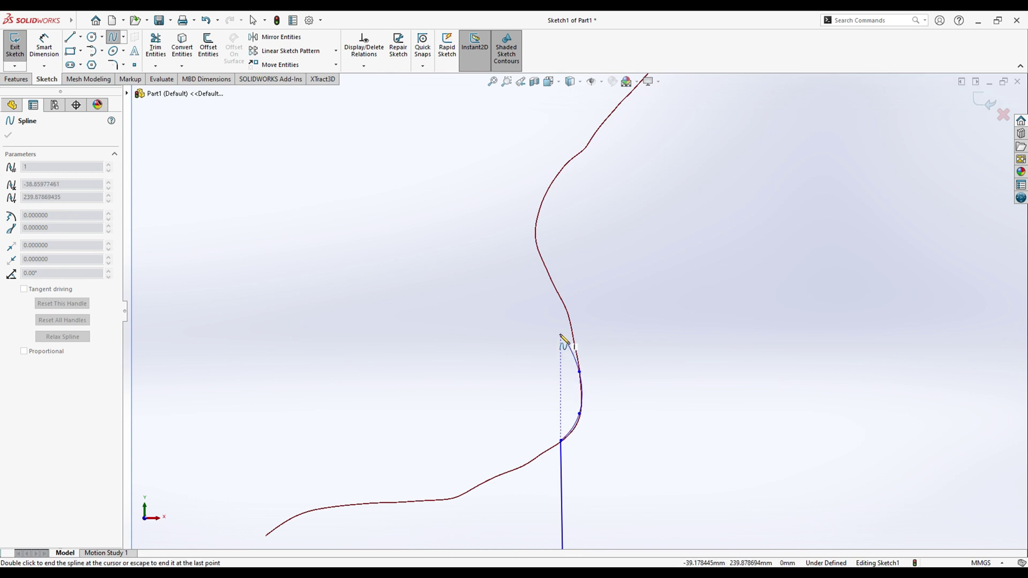
click(560, 295)
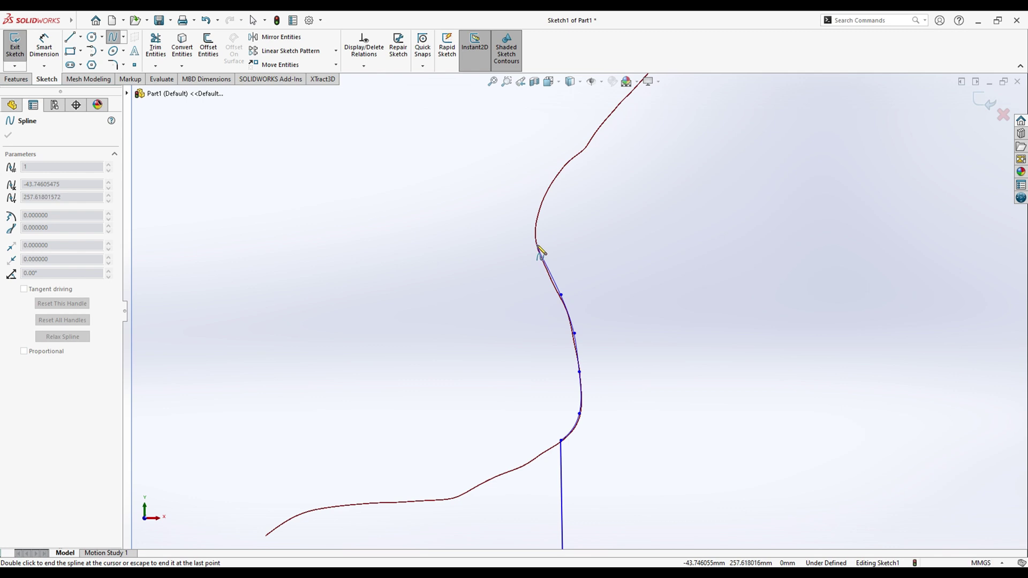
click(550, 186)
- Continue the spline through the small kink above the S-bend and onto the start of the straight incline
scroll(557, 196, up, 2)
scroll(567, 204, down, 3)
scroll(598, 216, down, 2)
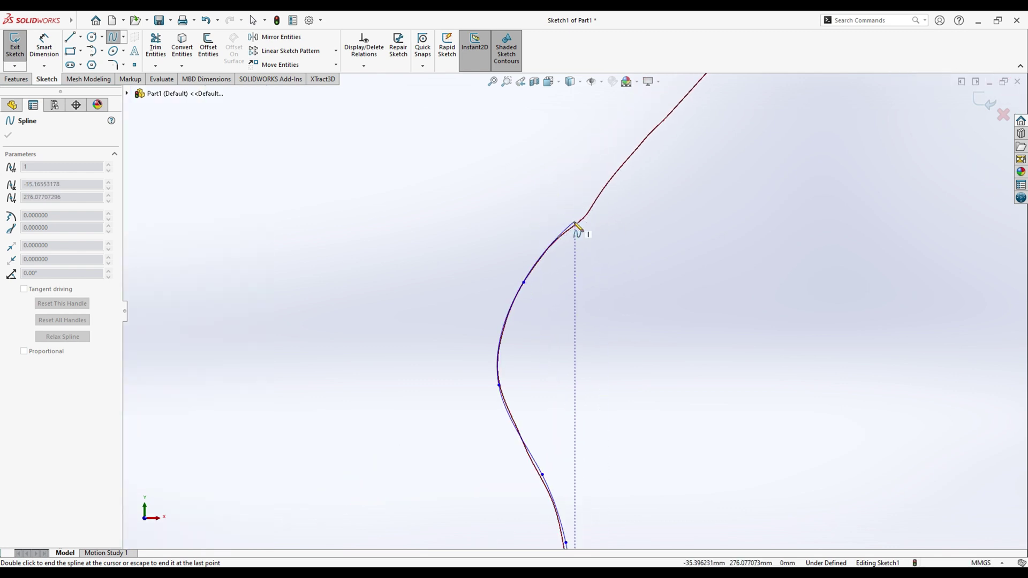
click(580, 221)
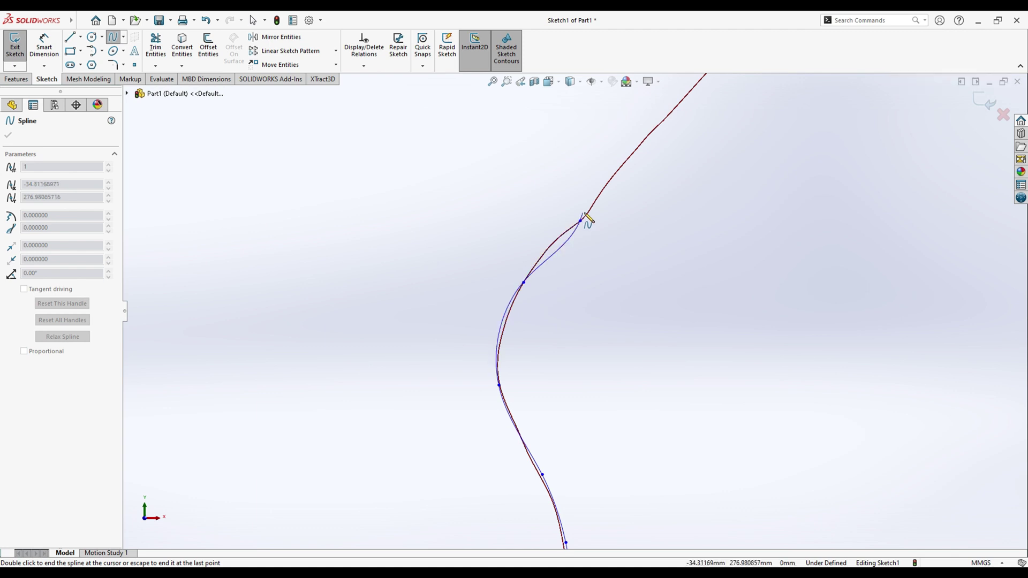
click(603, 188)
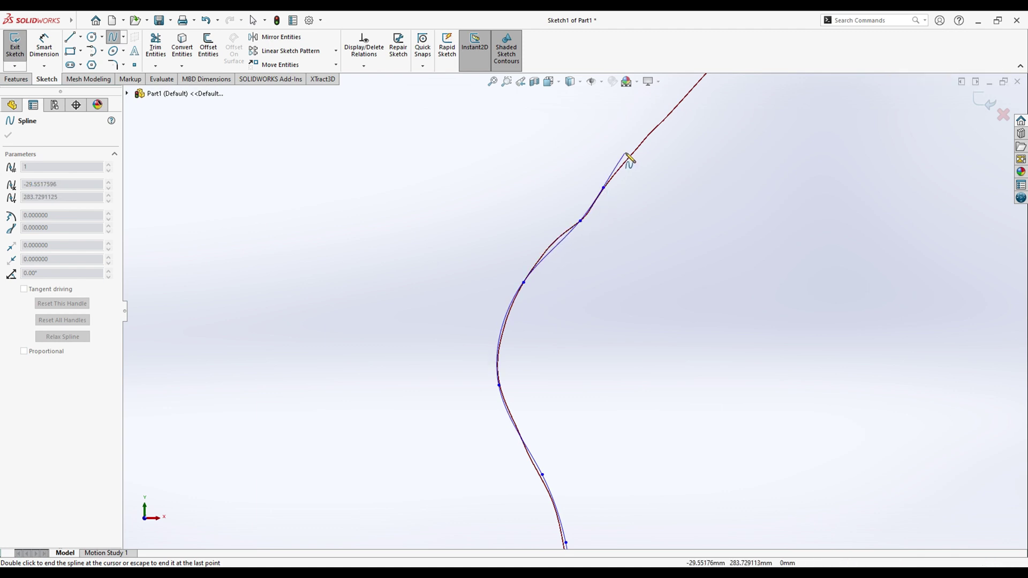
click(680, 102)
- Extend the spline up the long straight incline to where the slice curve starts rounding into its peak
scroll(727, 130, up, 3)
scroll(730, 140, down, 3)
scroll(715, 149, up, 1)
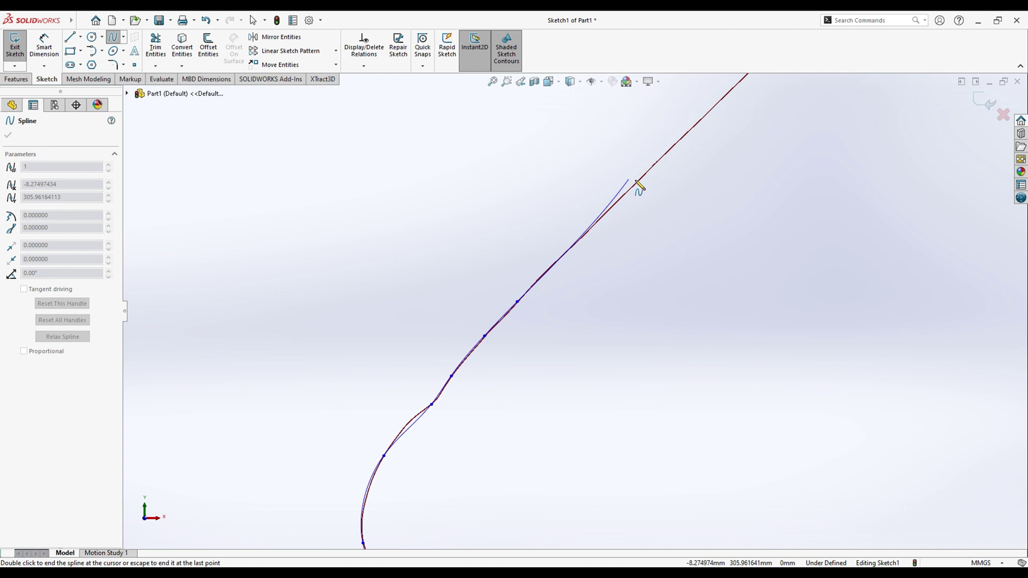
click(637, 182)
click(717, 105)
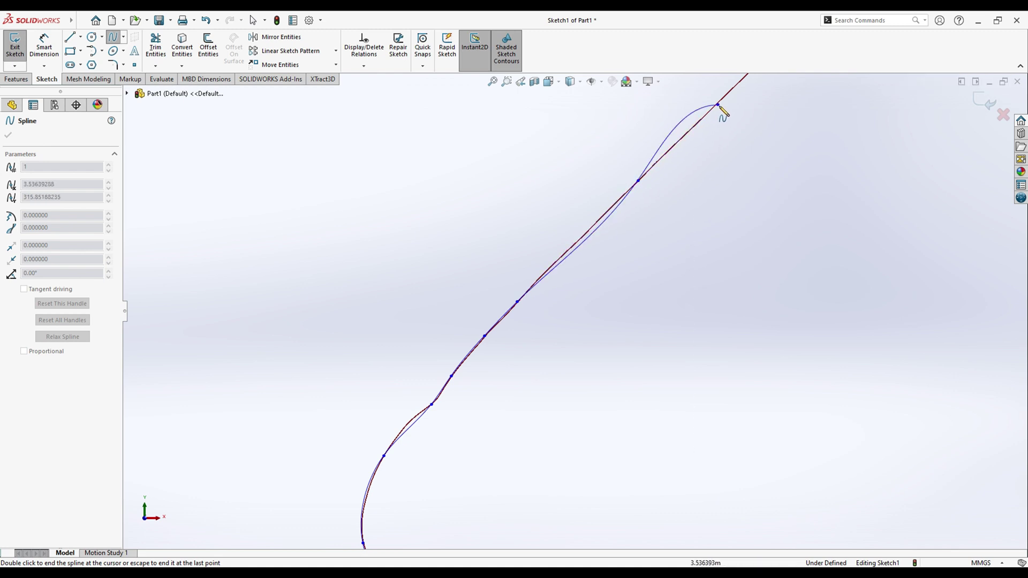
scroll(750, 129, up, 4)
scroll(773, 147, down, 6)
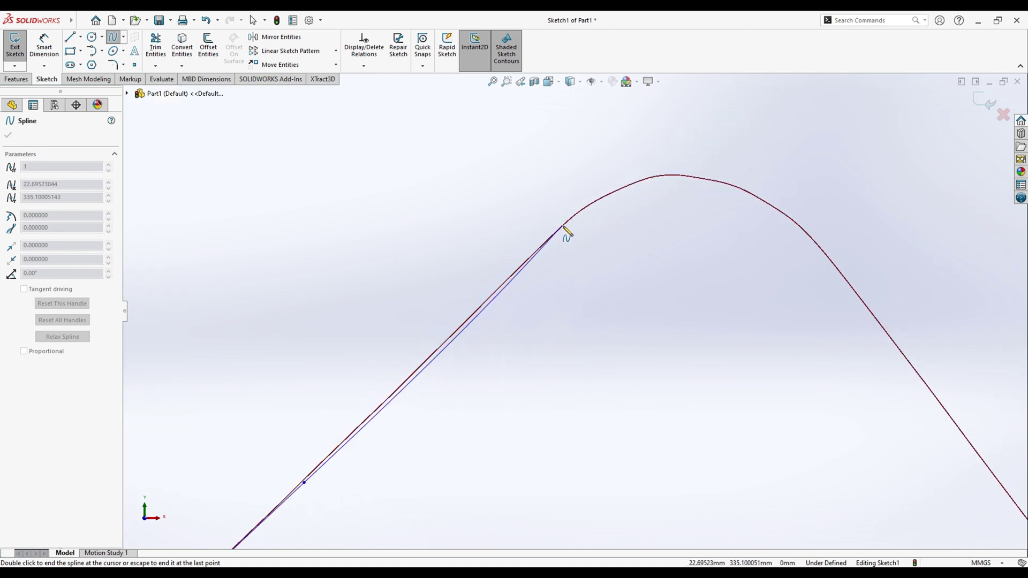
click(562, 225)
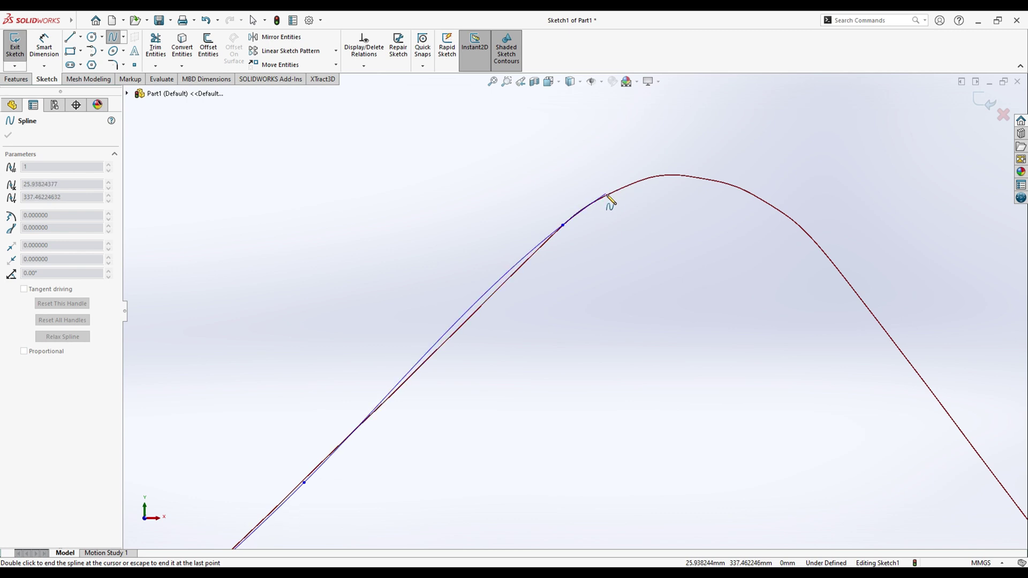
- Place closely spaced spline points over the rounded peak to the beginning of its descending side
click(609, 194)
click(657, 174)
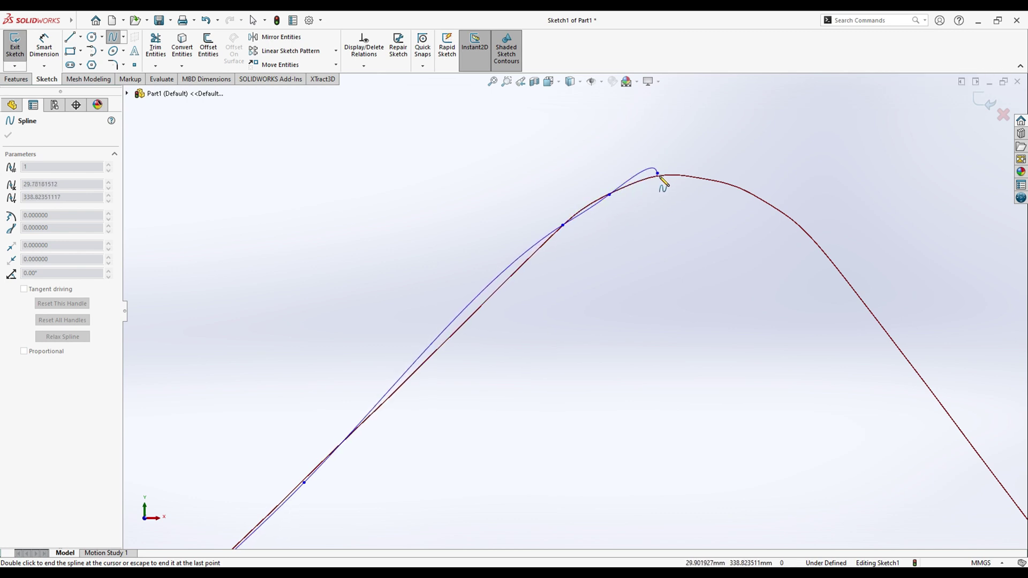
click(707, 179)
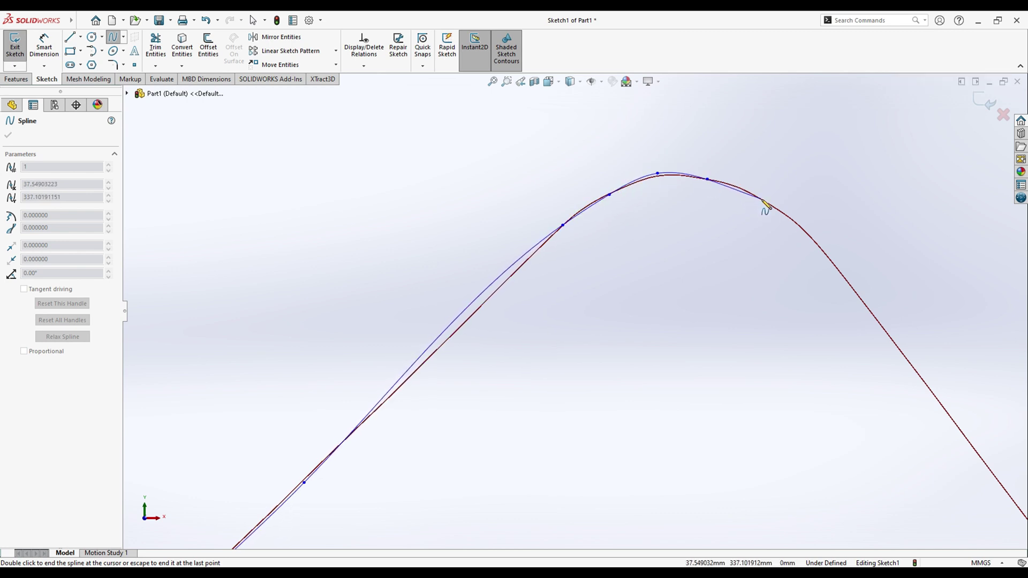
click(761, 198)
click(807, 231)
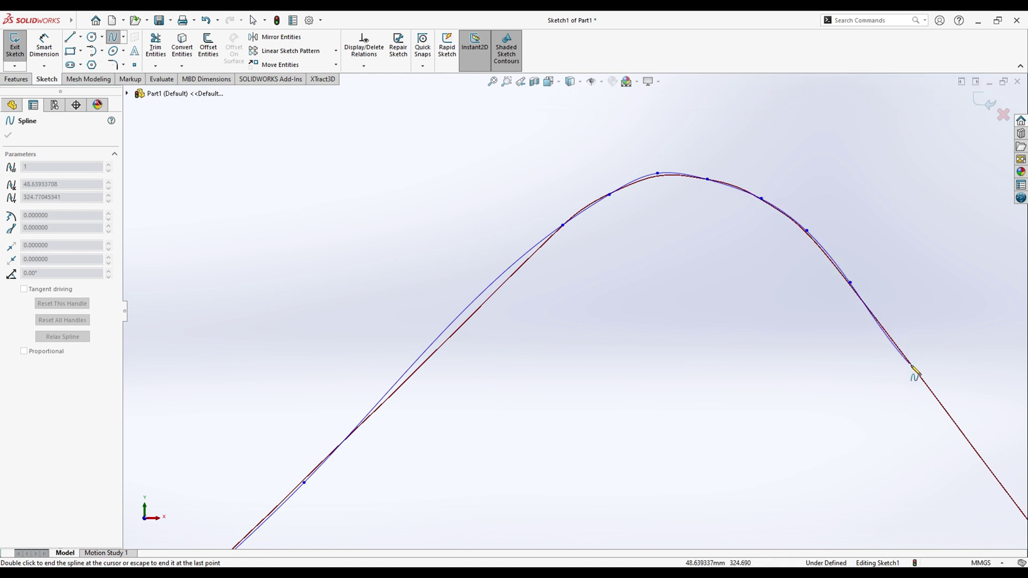
- Trace the long descending slope beyond the peak with the spline down to the small kink near its lower end
click(914, 366)
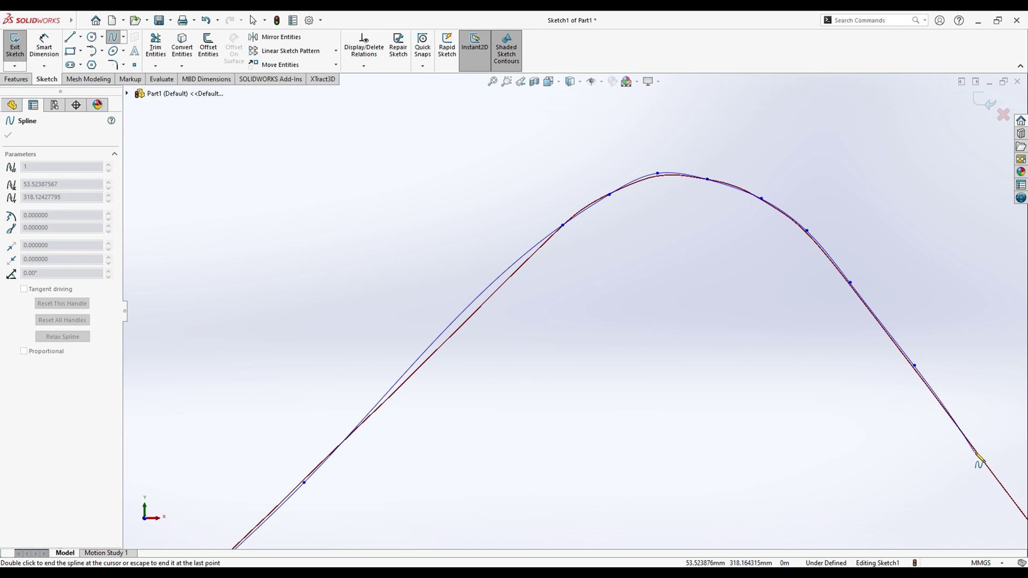
scroll(923, 444, down, 3)
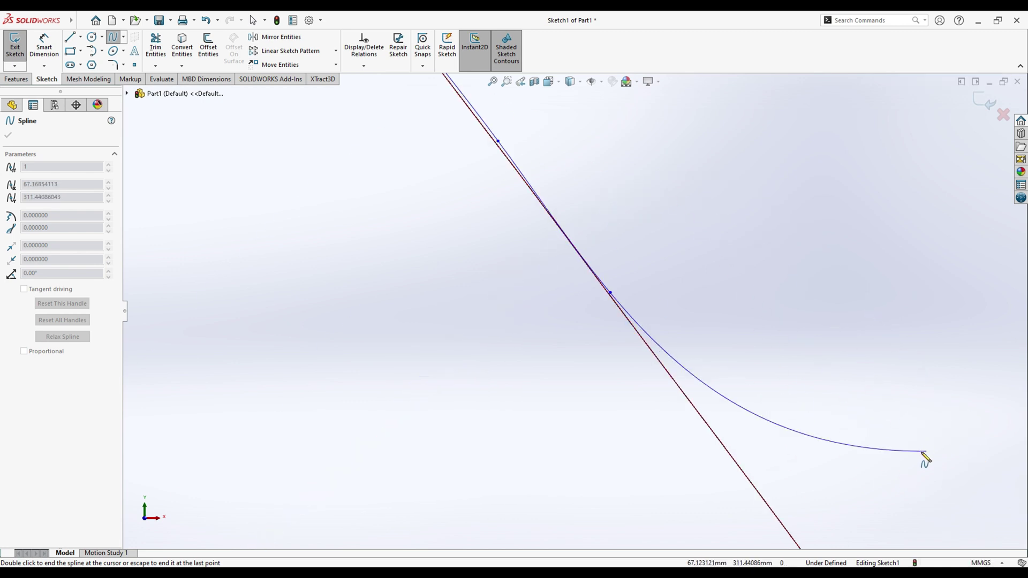
click(720, 450)
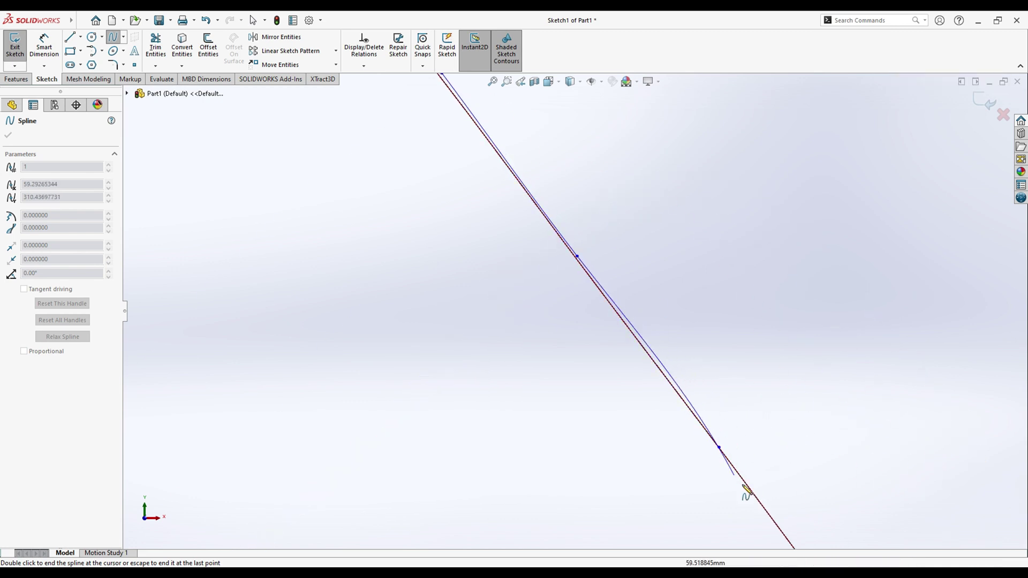
scroll(775, 488, down, 3)
scroll(779, 487, up, 6)
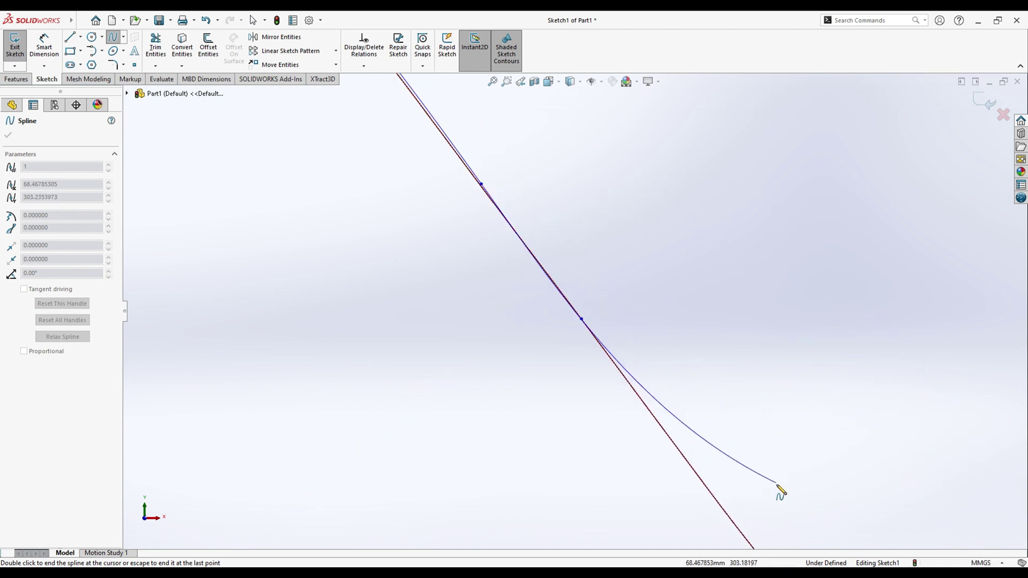
click(710, 491)
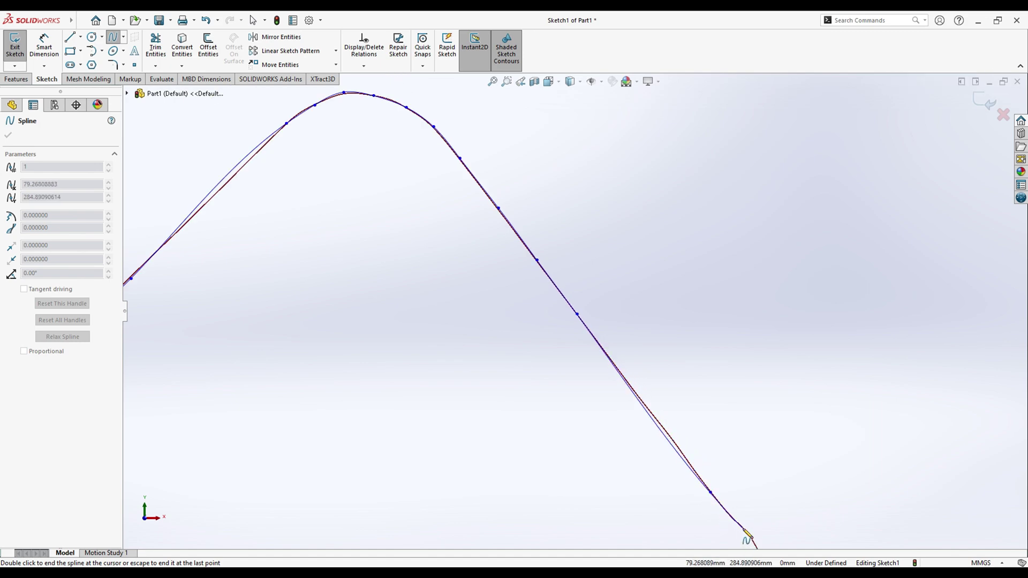
click(739, 526)
- Carry the spline through the lower kink and into the start of the large U-shaped arc
scroll(740, 524, down, 6)
scroll(735, 523, up, 6)
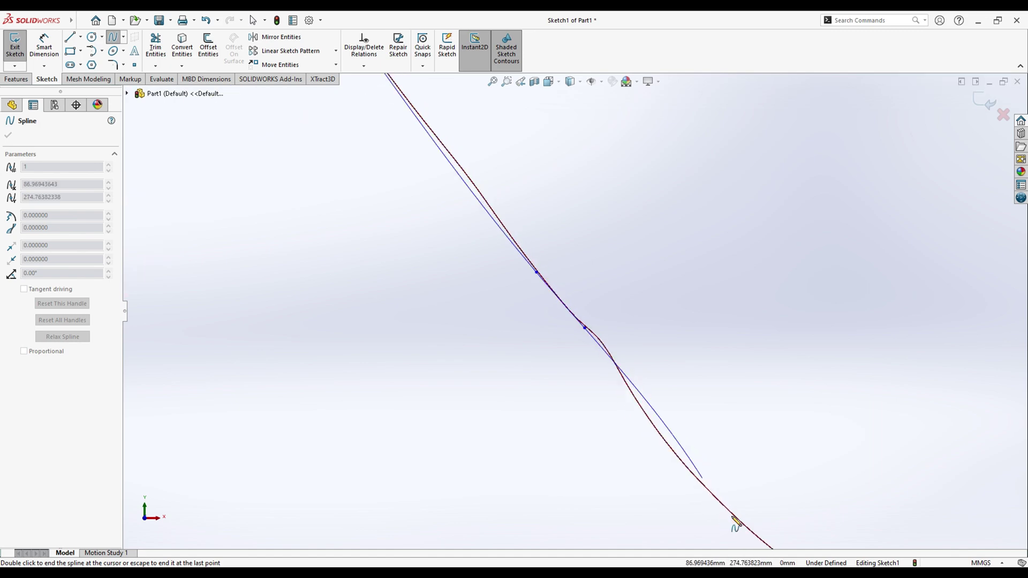
scroll(733, 523, down, 4)
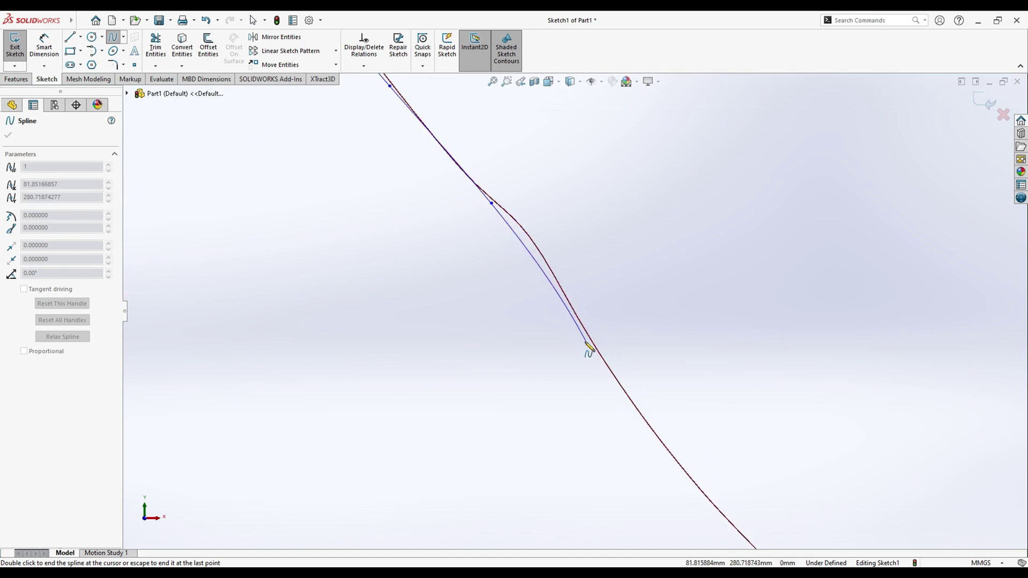
click(536, 244)
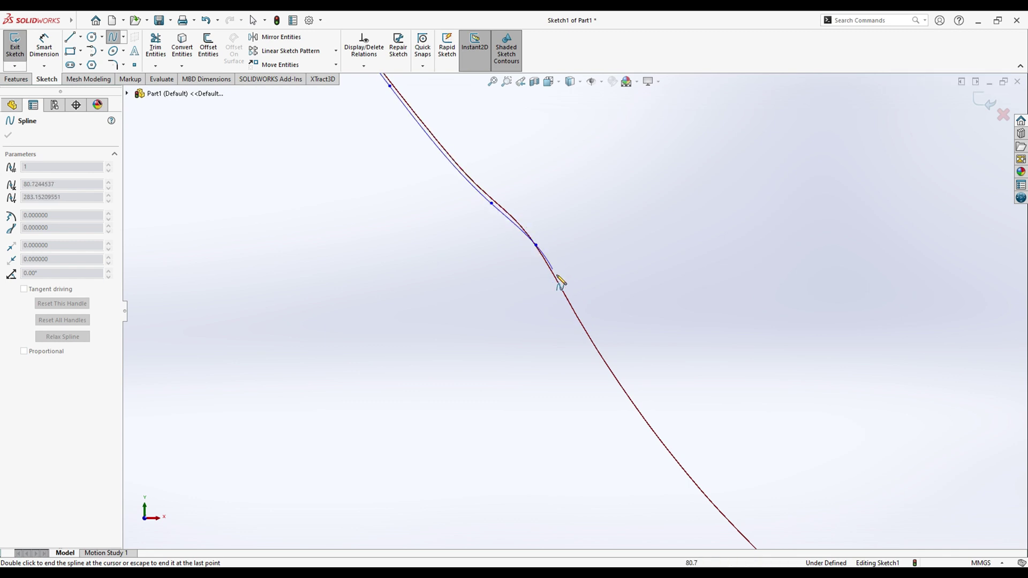
click(629, 395)
click(747, 541)
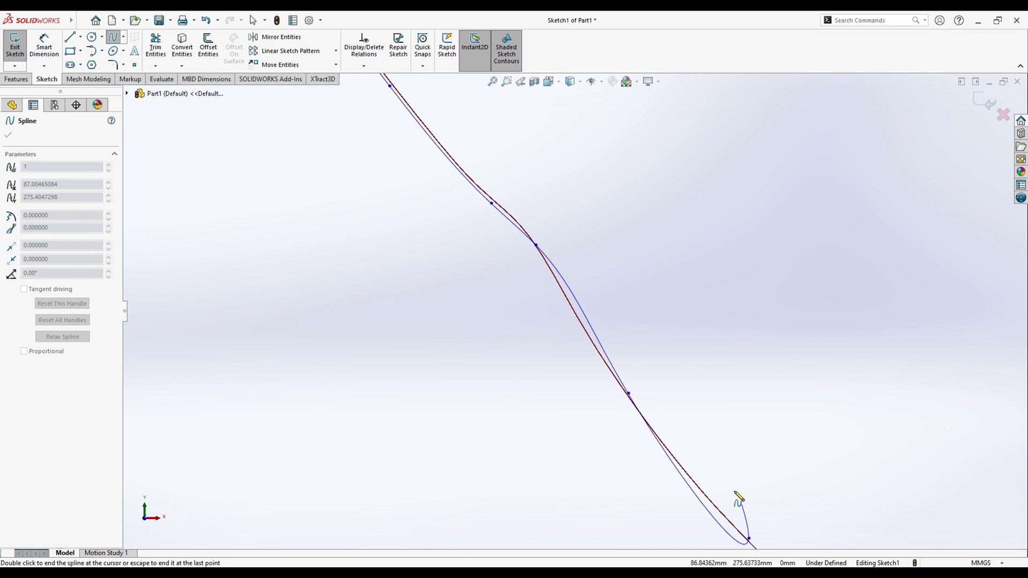
- Follow the bottom of the large U-shaped arc with the spline until it rises on the far side
scroll(741, 501, down, 2)
scroll(726, 466, up, 2)
scroll(725, 464, down, 8)
scroll(676, 465, up, 9)
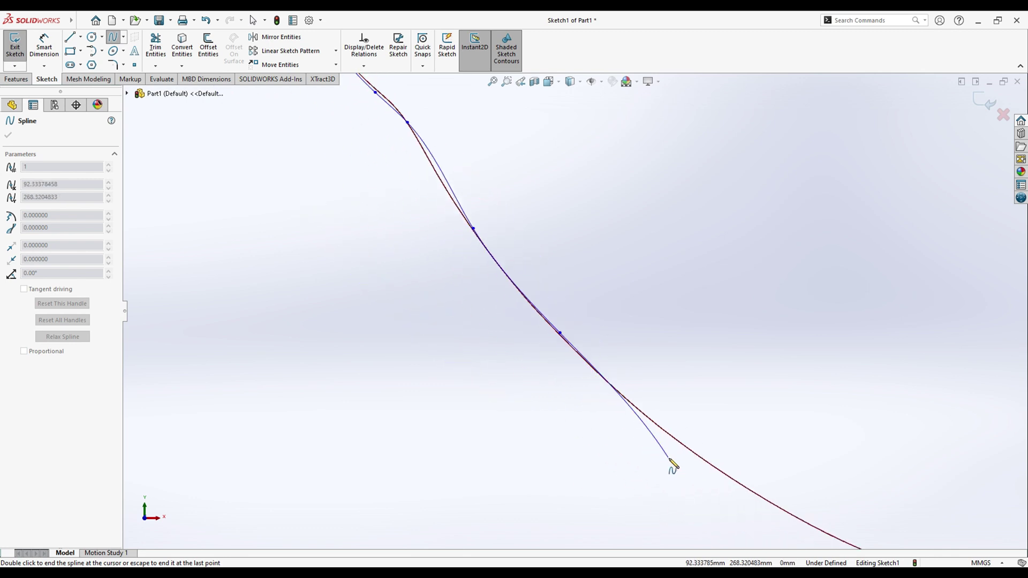
click(758, 482)
scroll(802, 488, down, 8)
scroll(805, 484, up, 9)
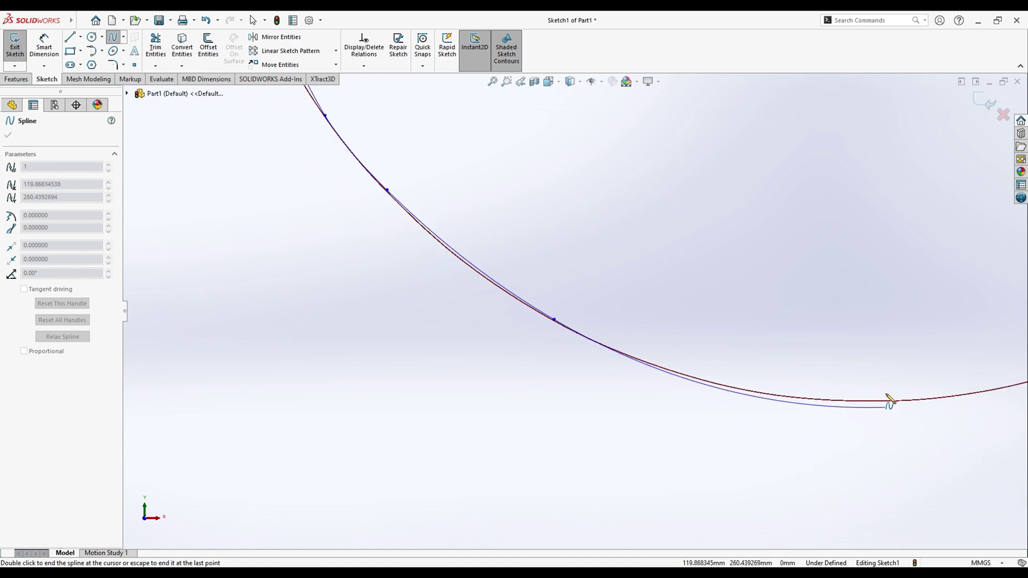
key(z)
click(807, 321)
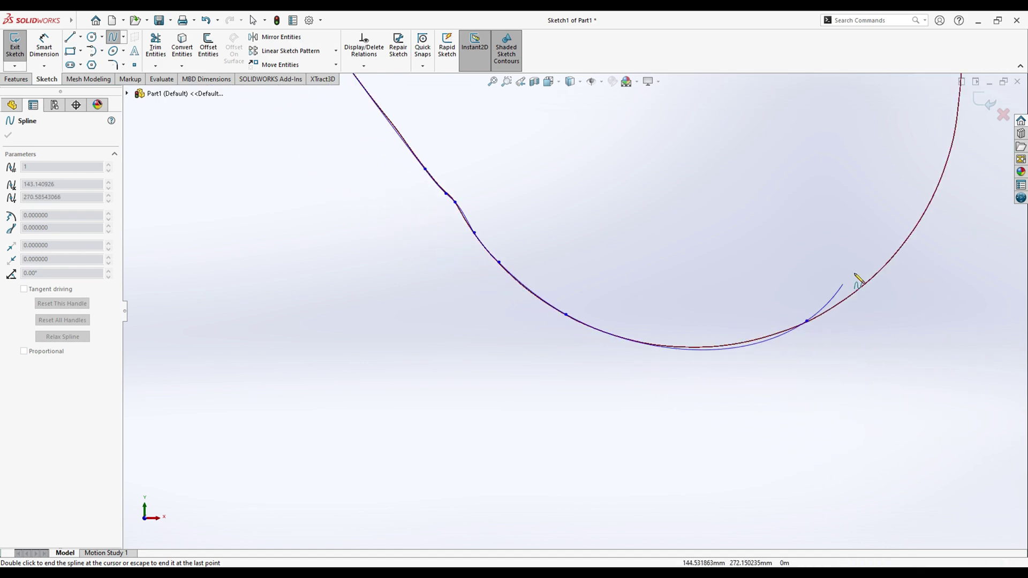
- Trace the far side of the U-shaped arc with the spline up to the slice curve's open end
click(912, 231)
scroll(916, 191, up, 5)
scroll(835, 218, down, 5)
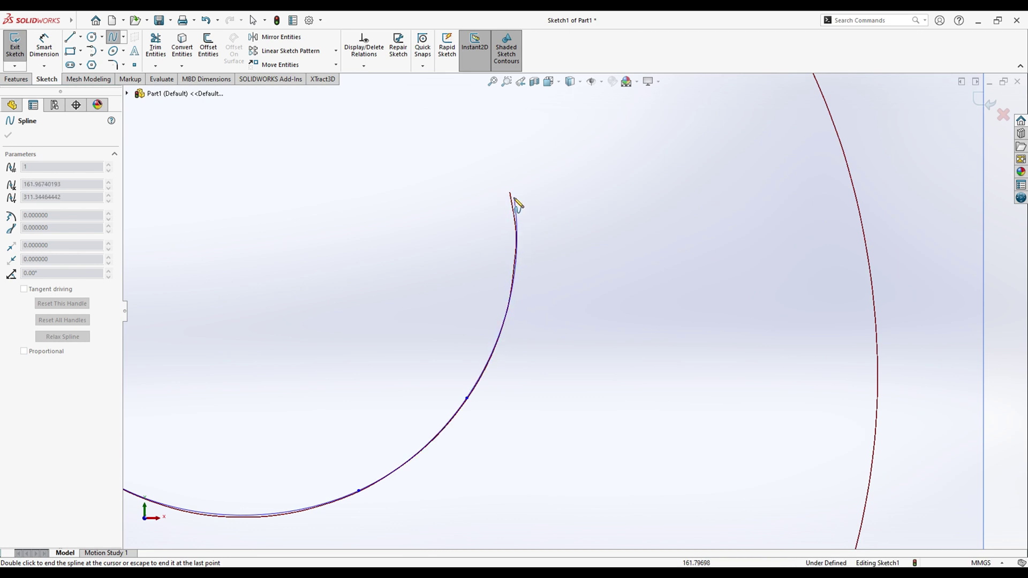
click(511, 198)
- Bridge the gap in the slice curve with the spline and follow the short curve piece beside the tip
scroll(516, 200, up, 4)
scroll(510, 200, down, 7)
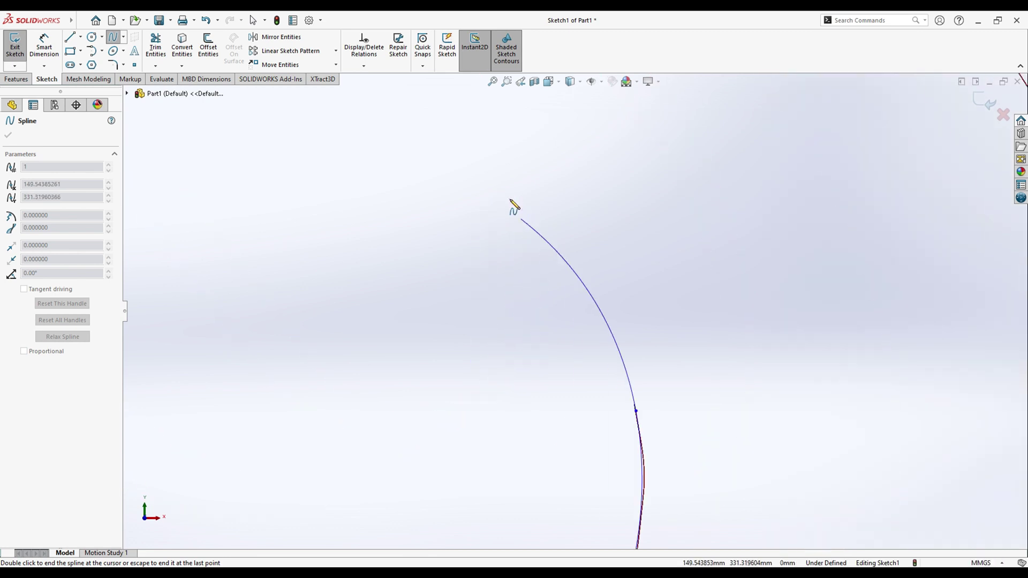
scroll(545, 234, down, 1)
scroll(546, 230, up, 7)
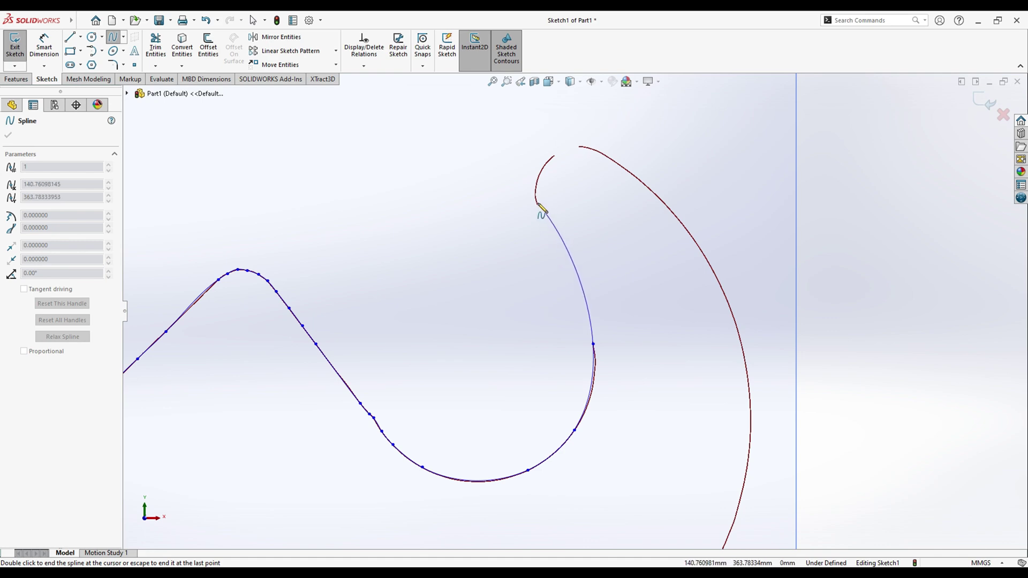
scroll(534, 195, up, 2)
scroll(529, 223, down, 5)
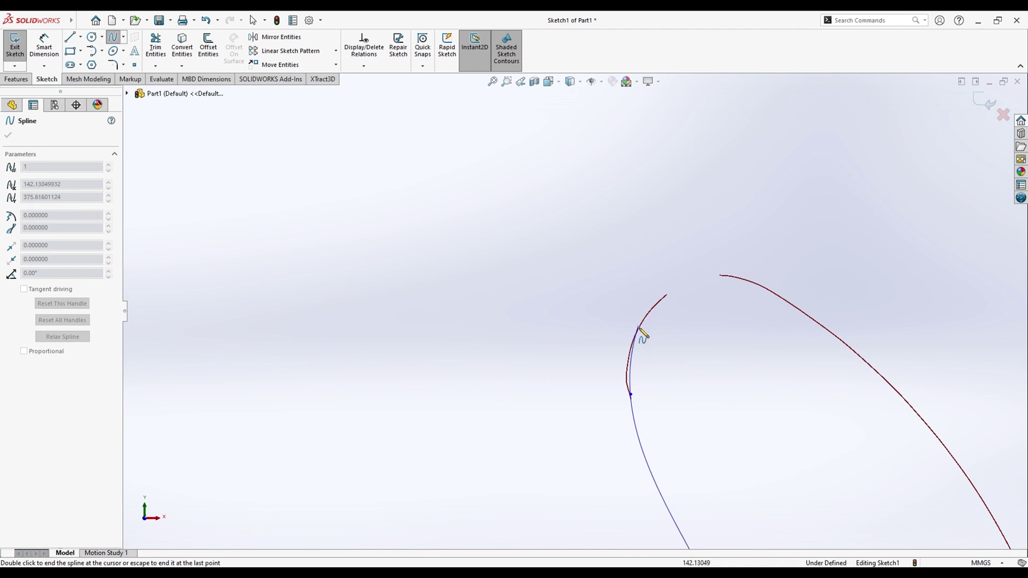
click(633, 338)
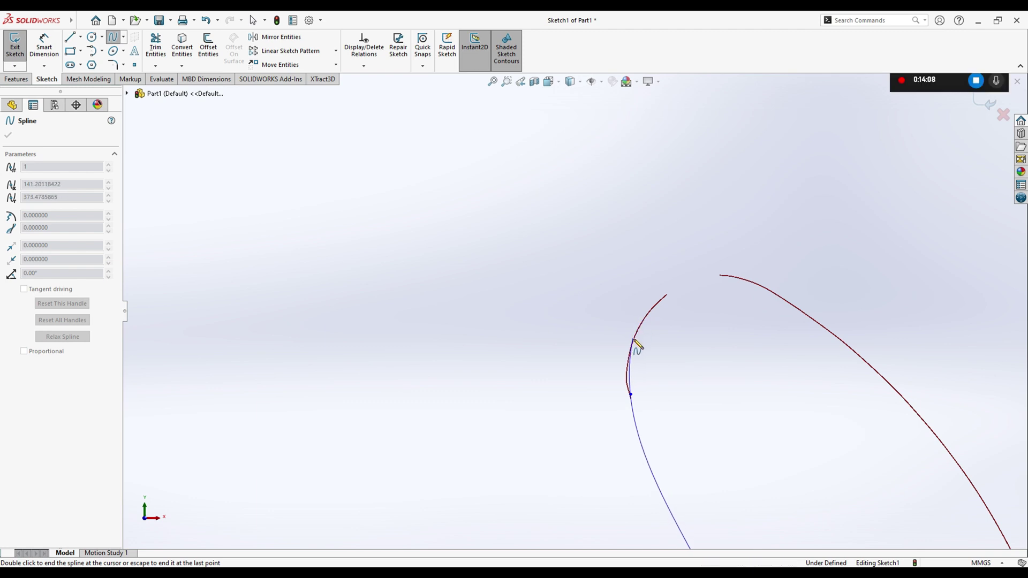
- Carry the spline across the gap at the rounded tip and onto the slice curve's long outer side
click(660, 301)
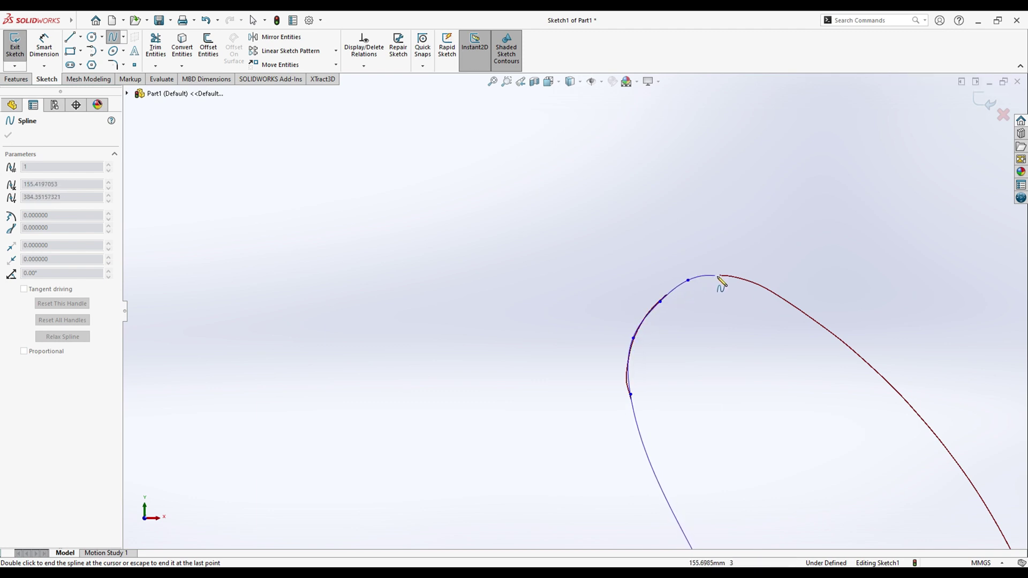
click(740, 277)
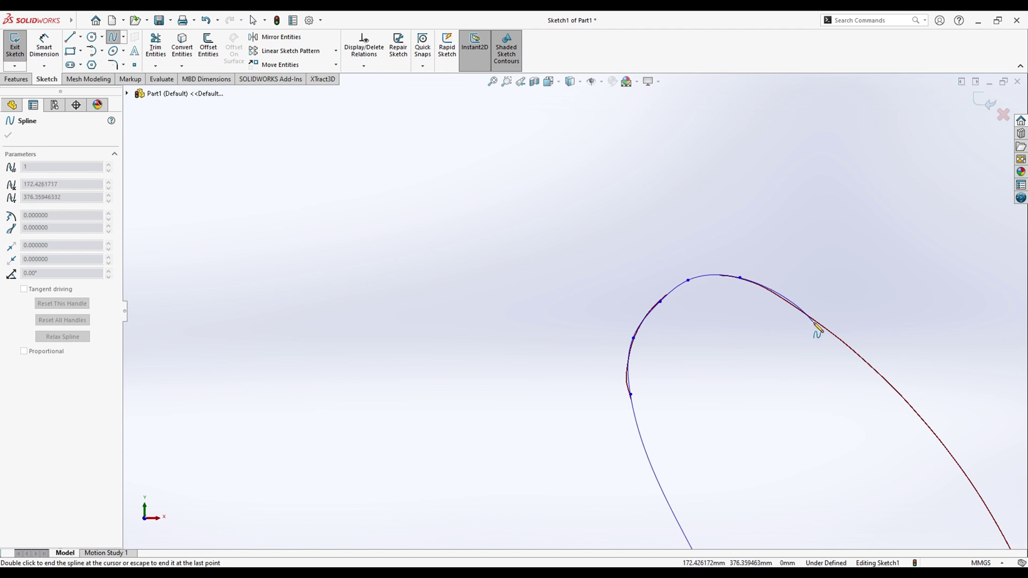
click(892, 385)
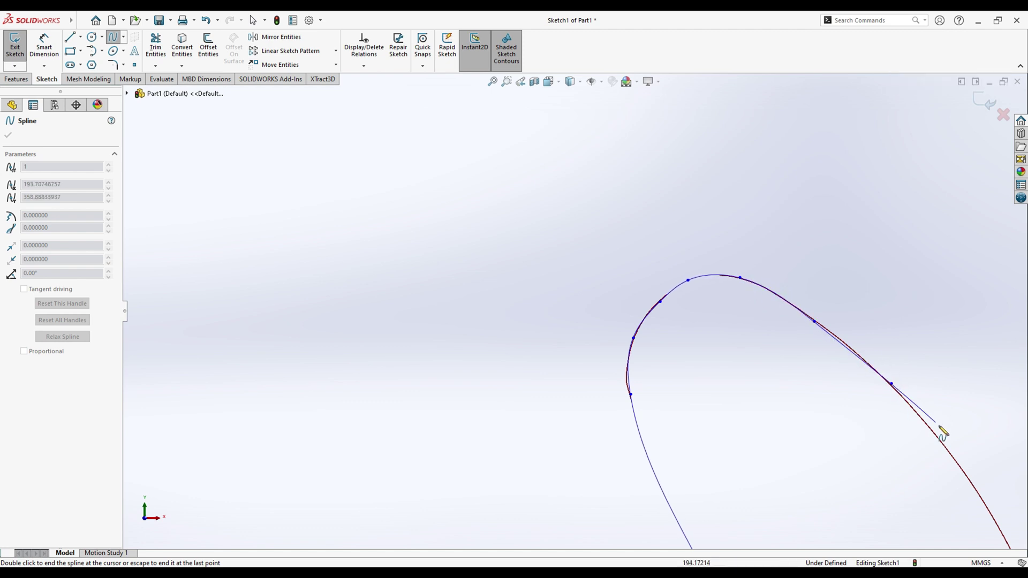
- Trace the long outer side of the slice curve with the spline down to its outermost bulge
scroll(942, 458, down, 4)
scroll(880, 475, up, 6)
scroll(579, 389, down, 2)
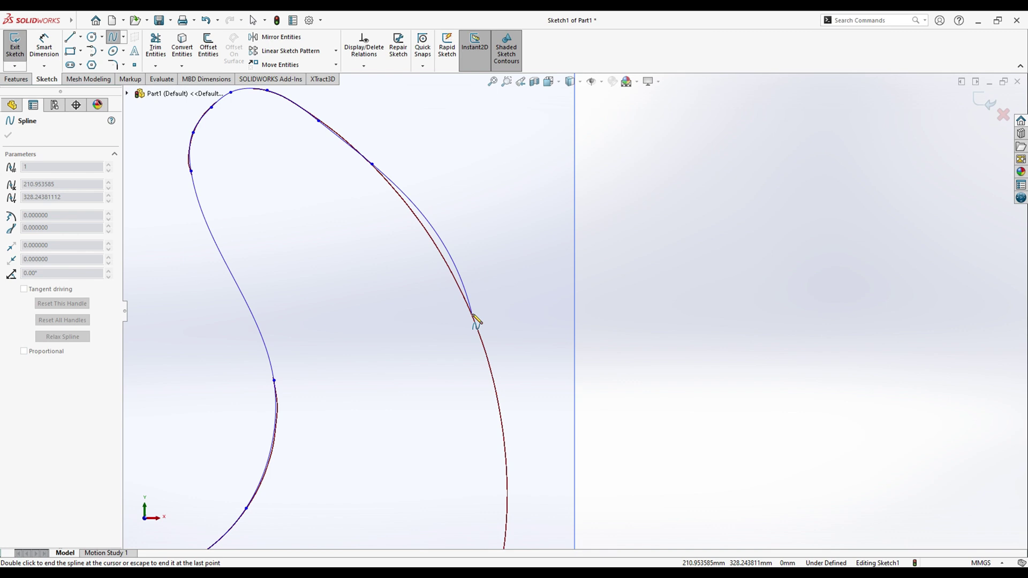
click(478, 332)
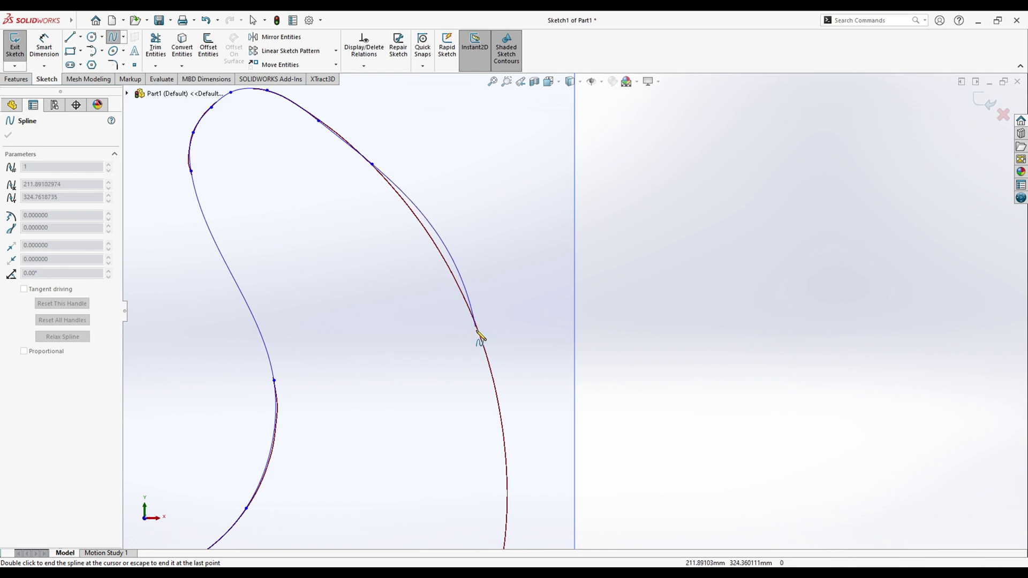
click(505, 456)
scroll(464, 477, down, 5)
scroll(467, 451, up, 6)
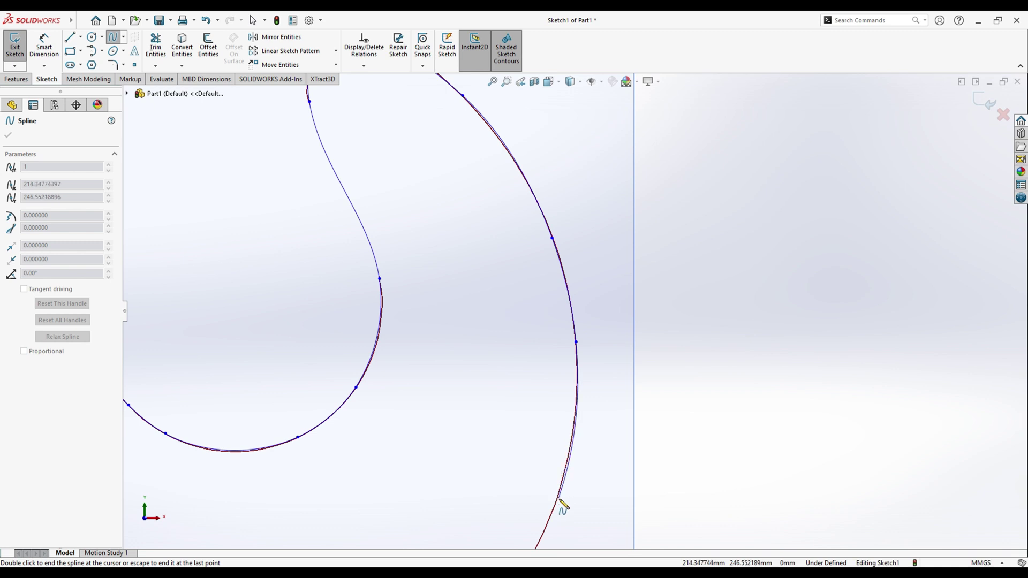
- Continue the spline below the bulge, through the inward bend, to the small hook at the slice curve's break
scroll(561, 506, down, 5)
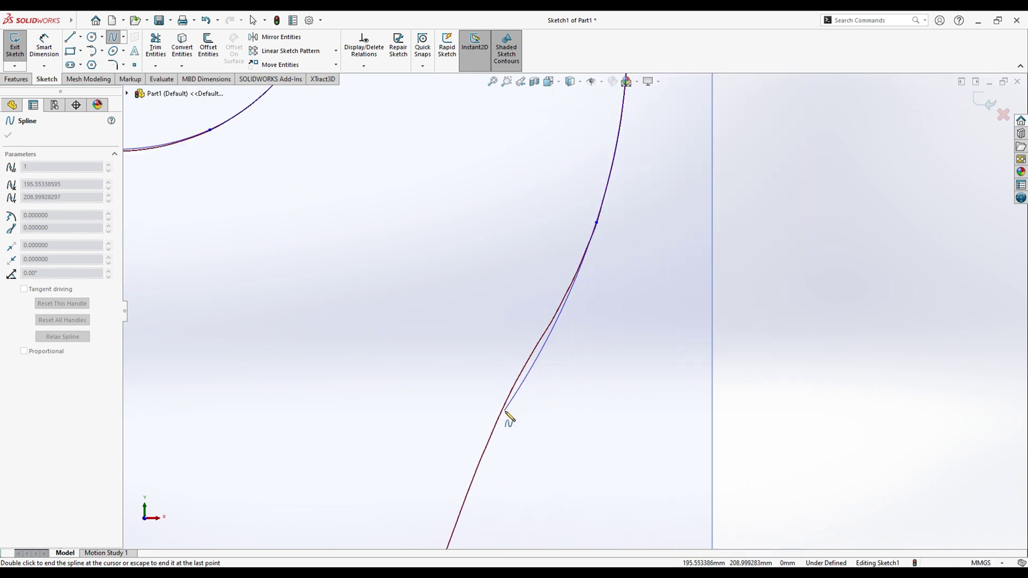
click(502, 412)
scroll(486, 451, up, 3)
scroll(486, 450, down, 3)
scroll(486, 449, up, 4)
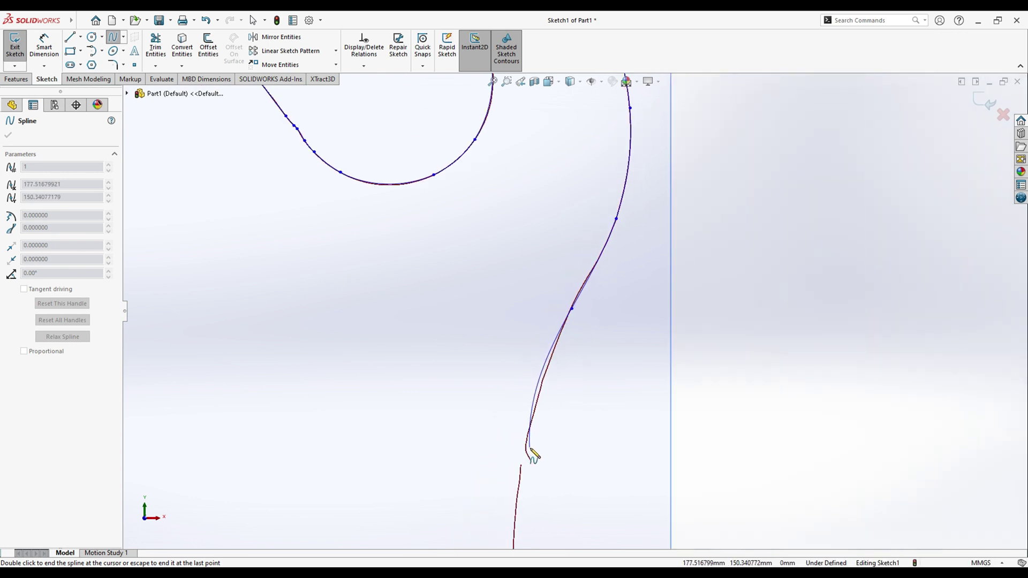
click(526, 450)
scroll(523, 468, down, 3)
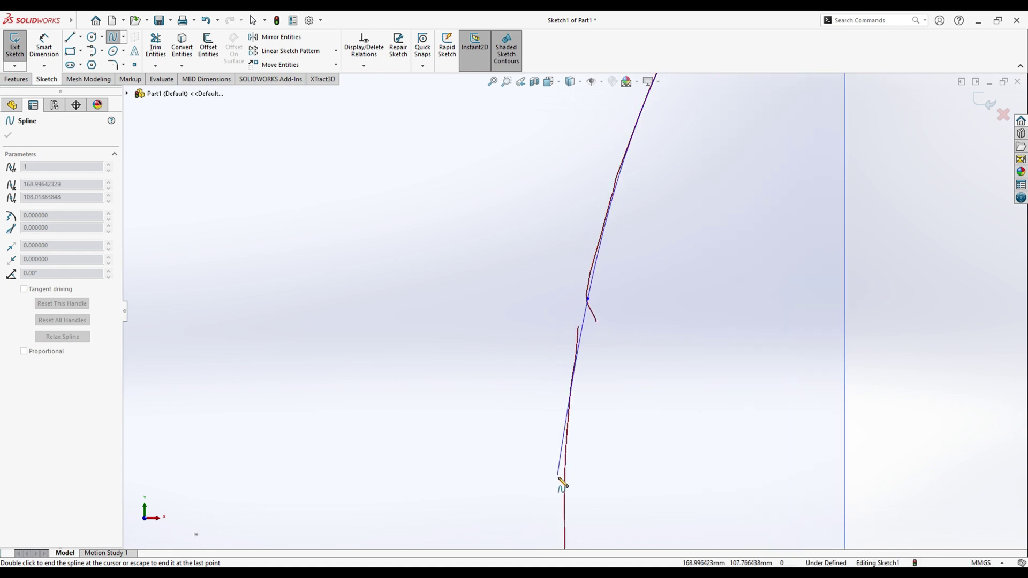
- Bridge the break with the spline, follow the near-vertical piece around its lower bend, and cross onto the diagonal piece
click(564, 513)
scroll(560, 503, up, 3)
scroll(558, 497, down, 4)
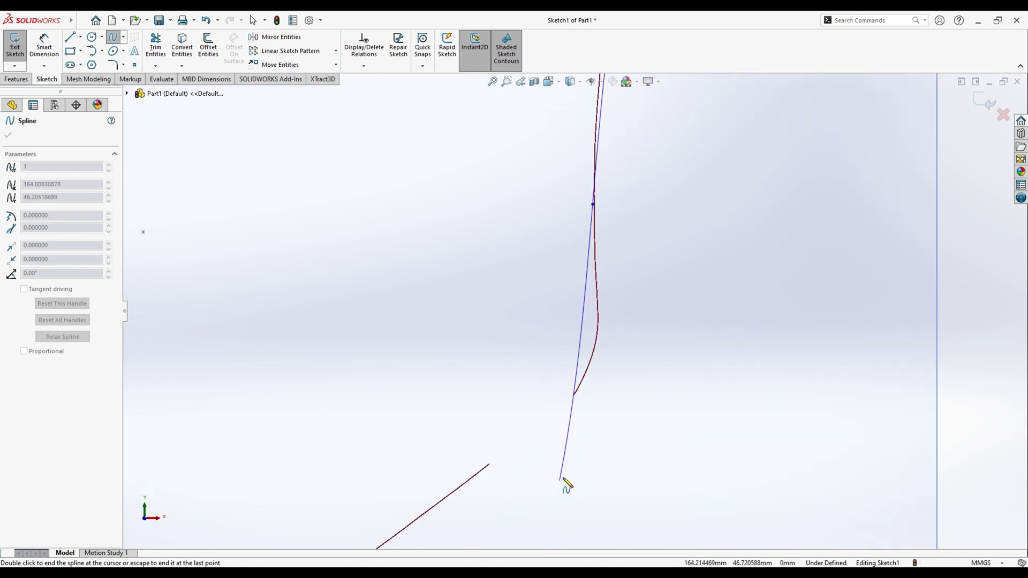
click(597, 334)
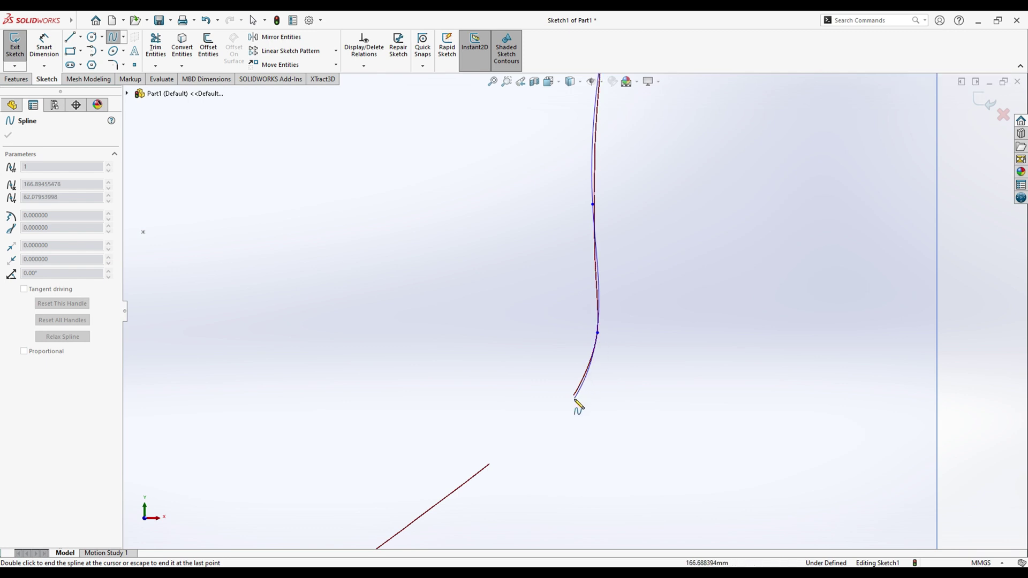
click(574, 395)
click(475, 476)
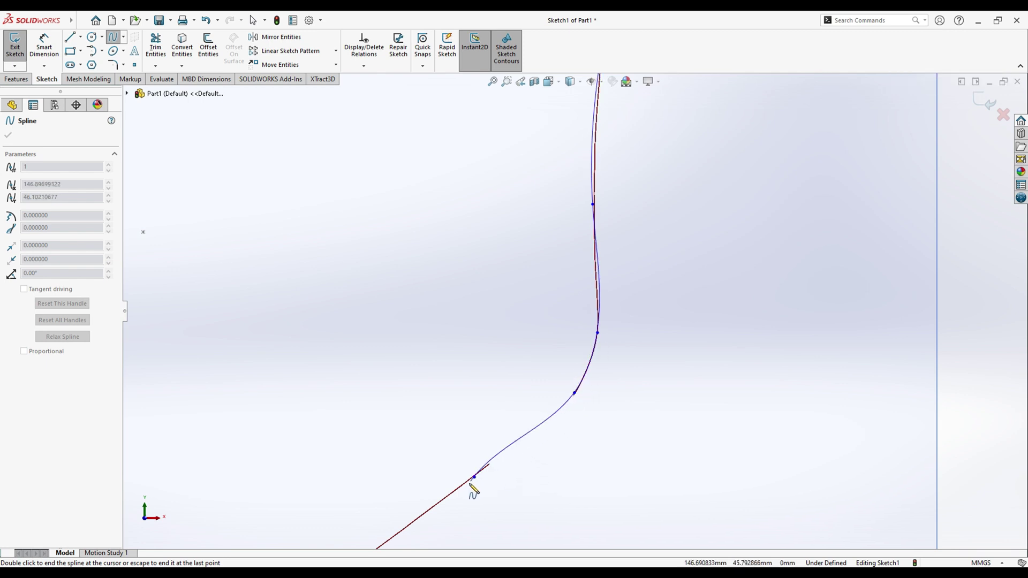
- Follow the diagonal piece of the slice curve with the spline and enter the concave arc beside the coordinate system
scroll(452, 490, down, 4)
scroll(456, 466, up, 3)
scroll(457, 452, down, 1)
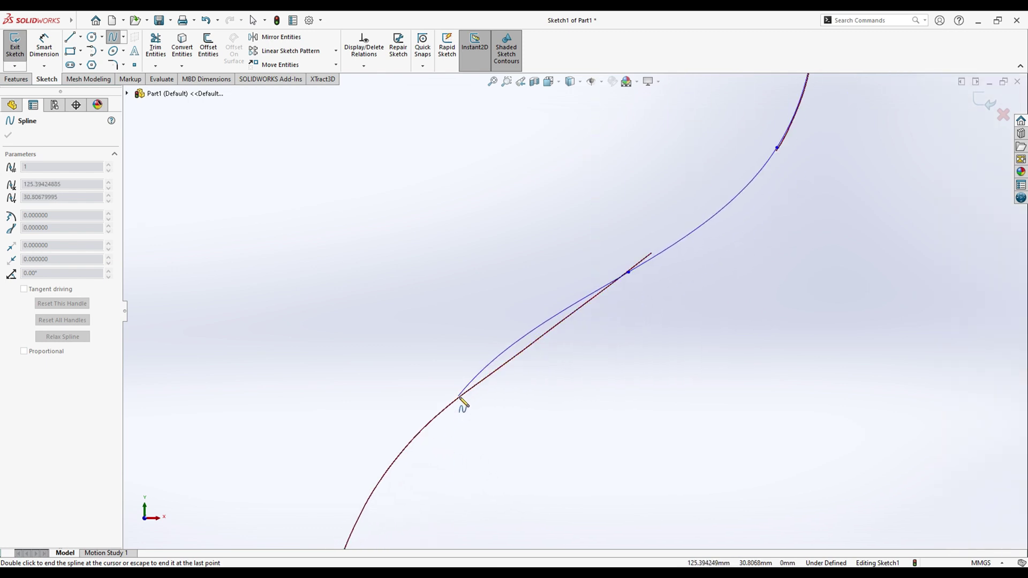
click(458, 397)
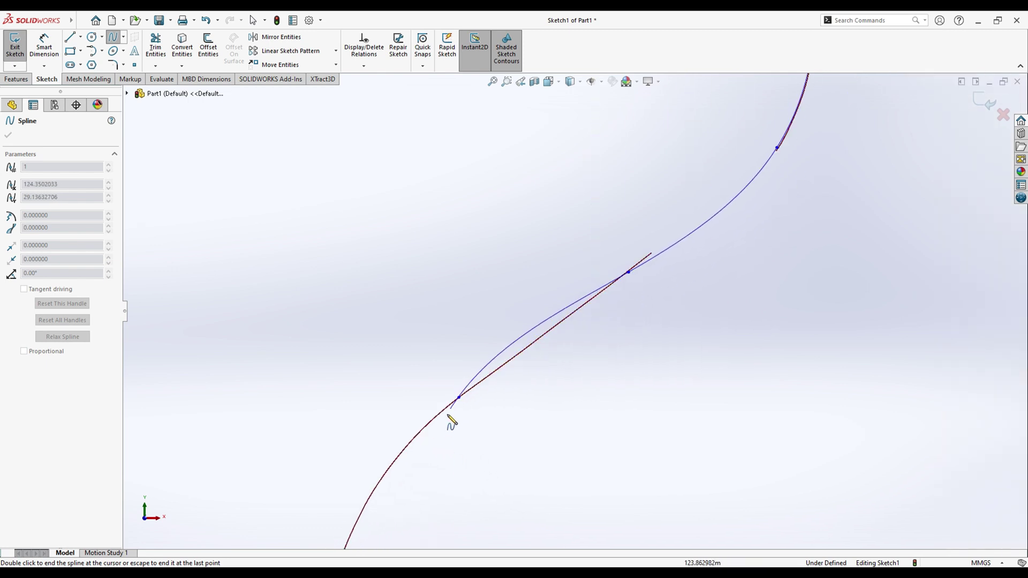
click(352, 532)
- Trace the concave arc with the spline to its lower end and bridge the short pieces up to the rounded corner
scroll(359, 518, up, 5)
scroll(369, 464, down, 5)
scroll(506, 442, up, 4)
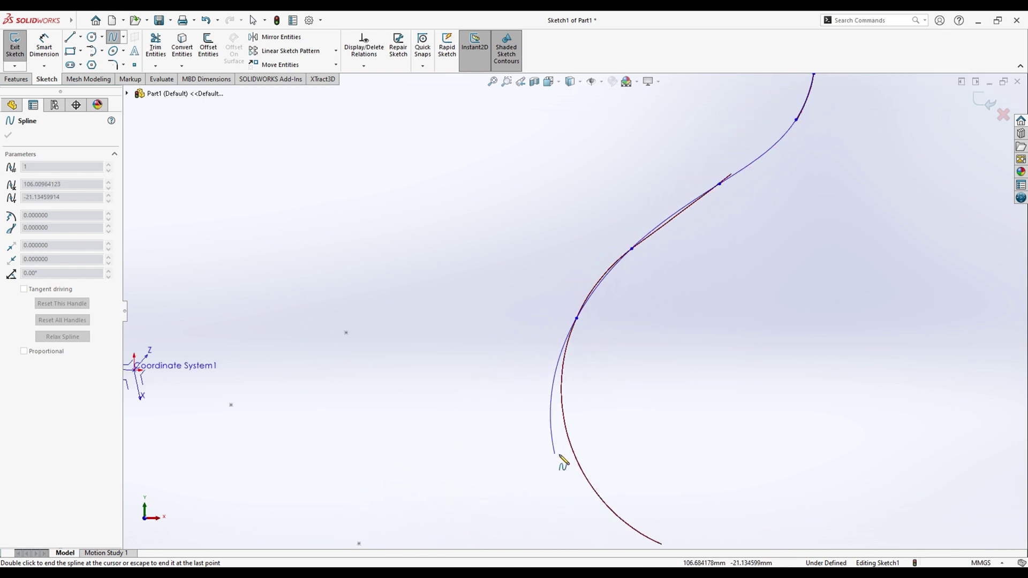
click(582, 469)
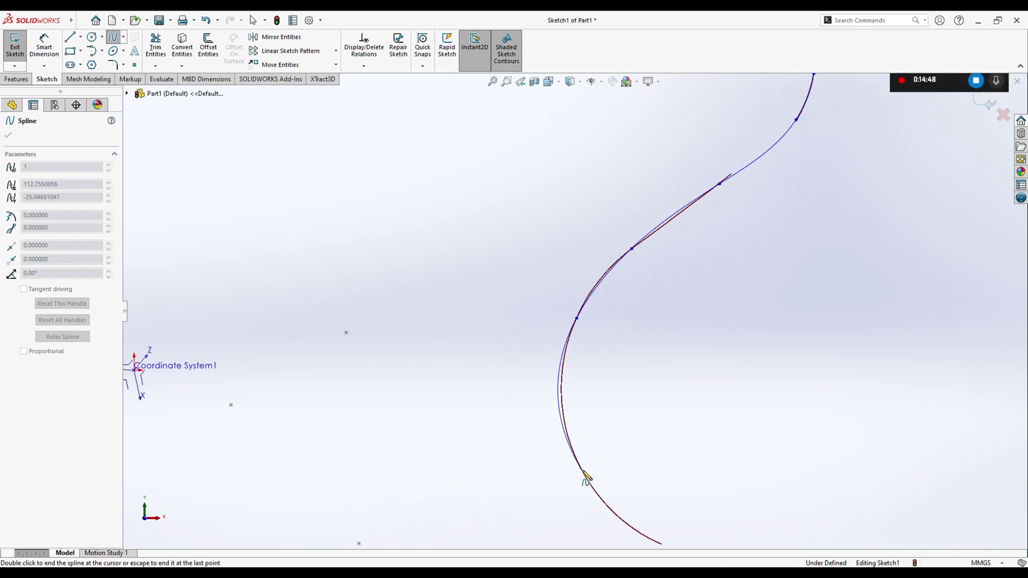
click(659, 543)
scroll(652, 519, up, 3)
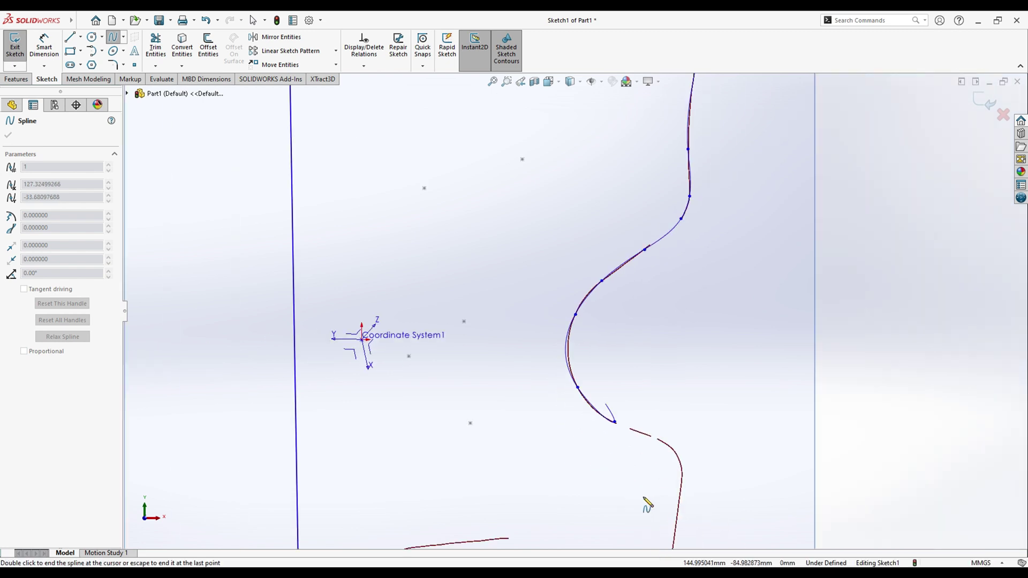
click(658, 438)
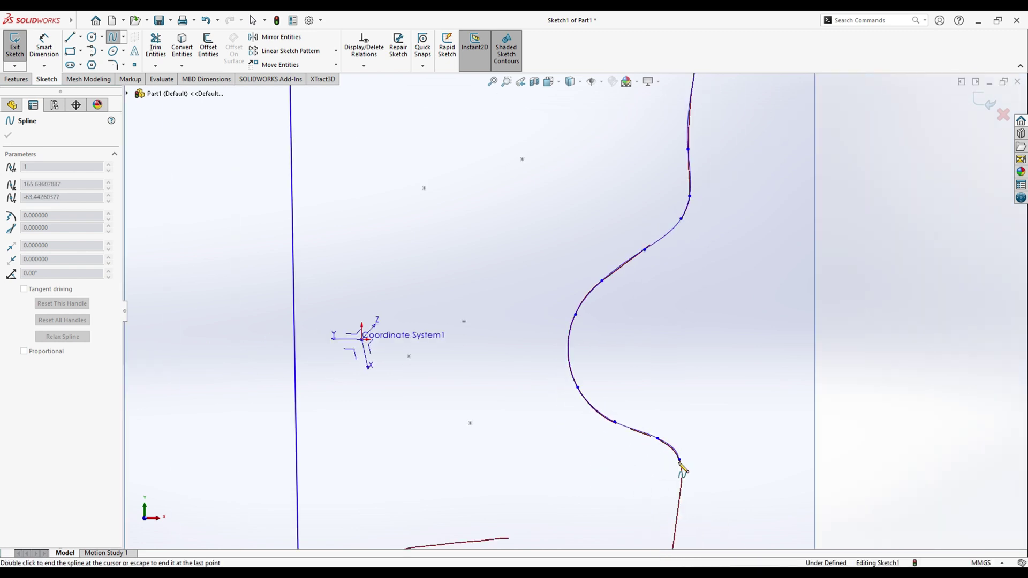
- Take the spline down the straight side and around the lower rounded corner to the end of the dashed slice curve
scroll(667, 535, up, 1)
scroll(663, 537, down, 2)
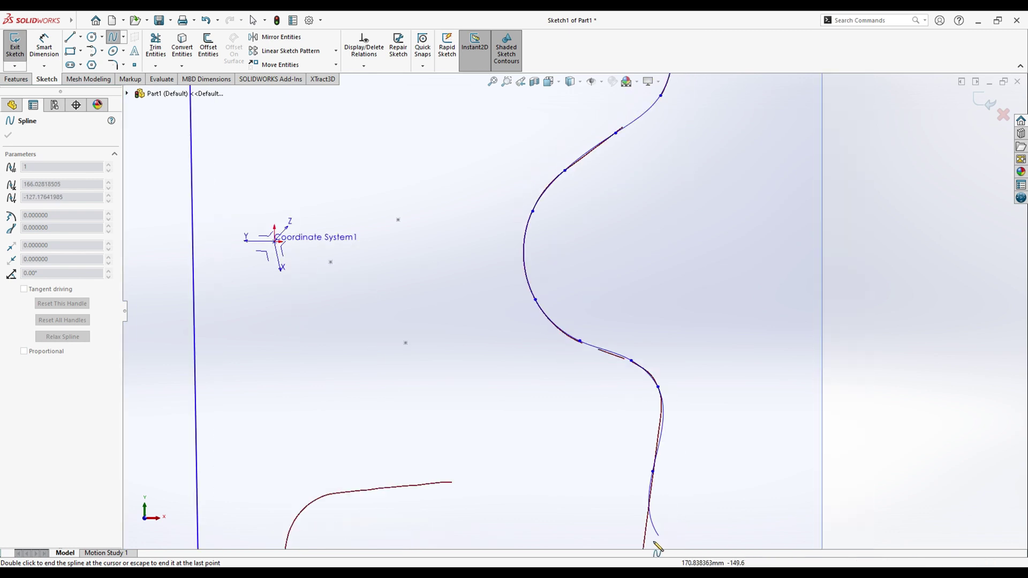
scroll(648, 527, up, 4)
scroll(597, 495, down, 3)
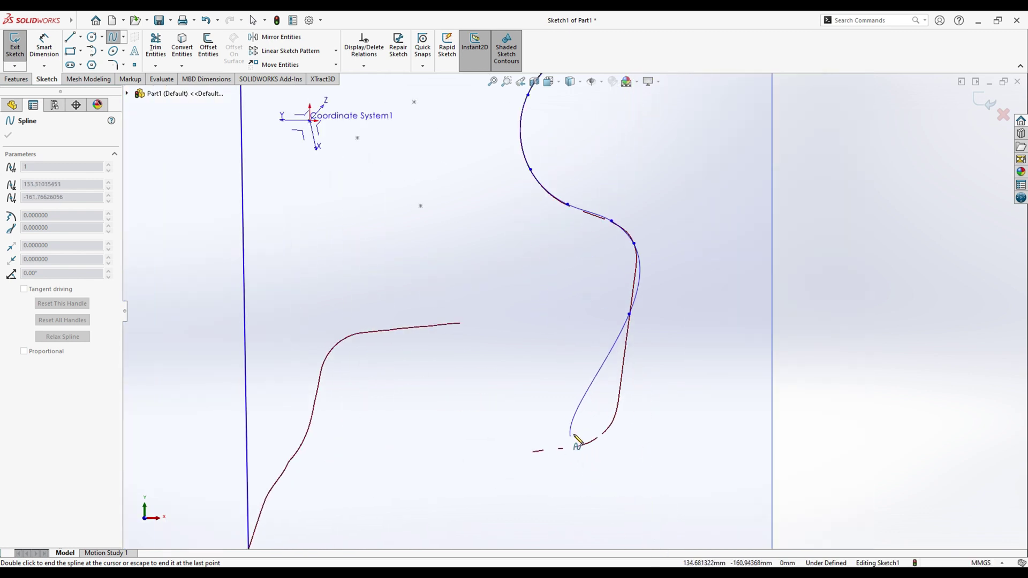
click(617, 402)
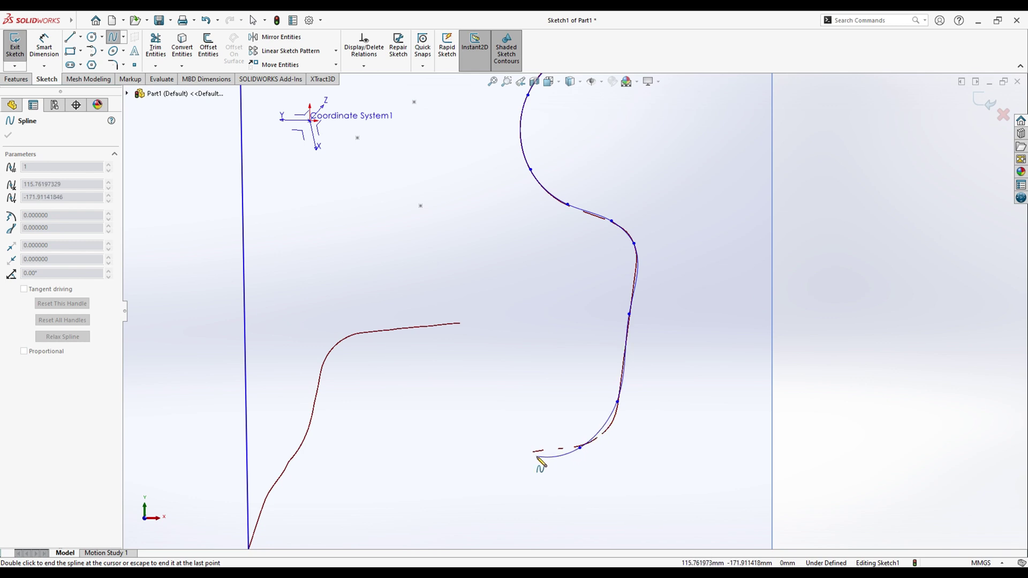
click(534, 453)
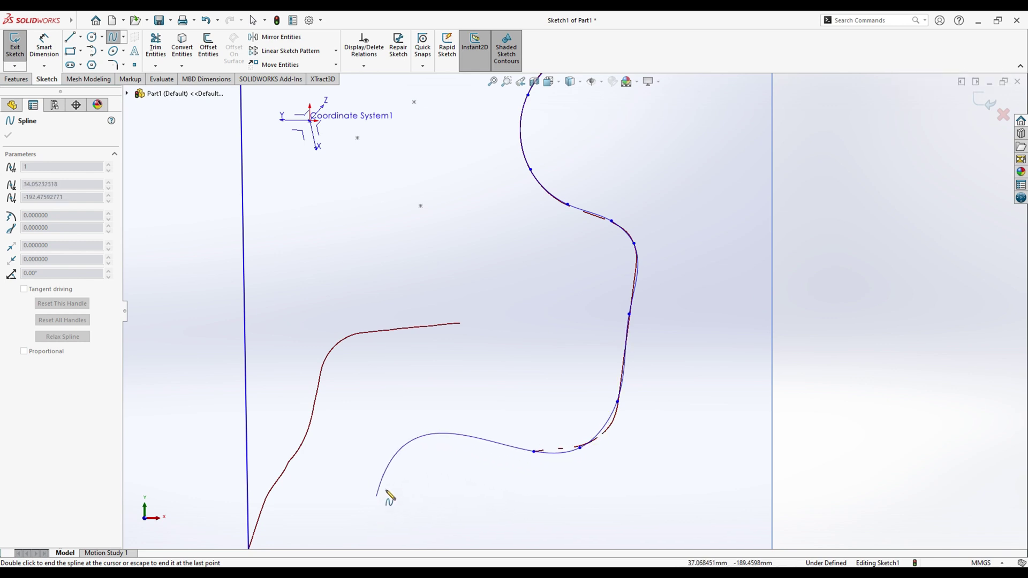
- End the spline at its last point on the dashed curve's open end
scroll(386, 466, down, 5)
scroll(424, 401, up, 4)
scroll(427, 394, up, 8)
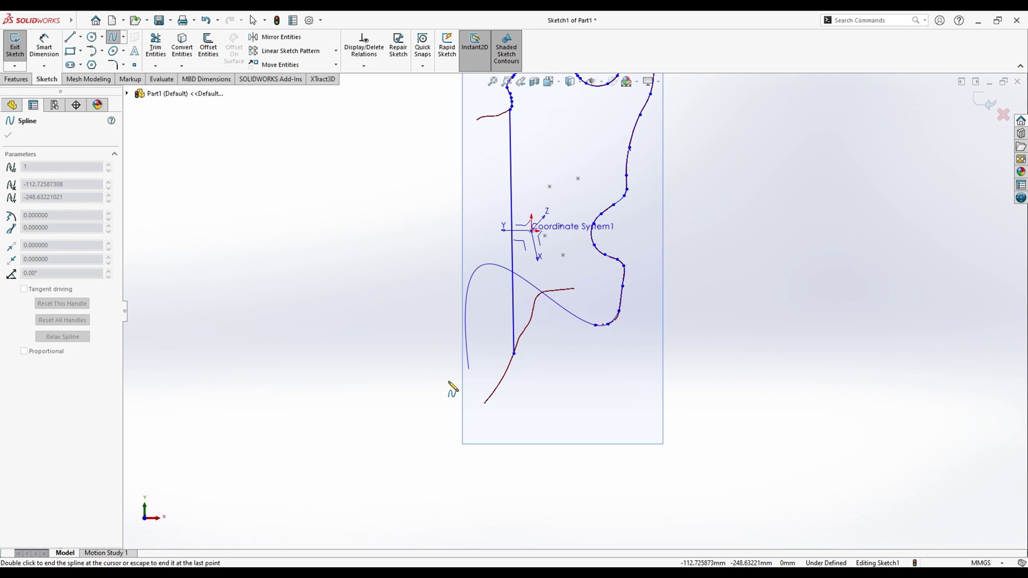
scroll(458, 396, down, 3)
scroll(627, 181, down, 1)
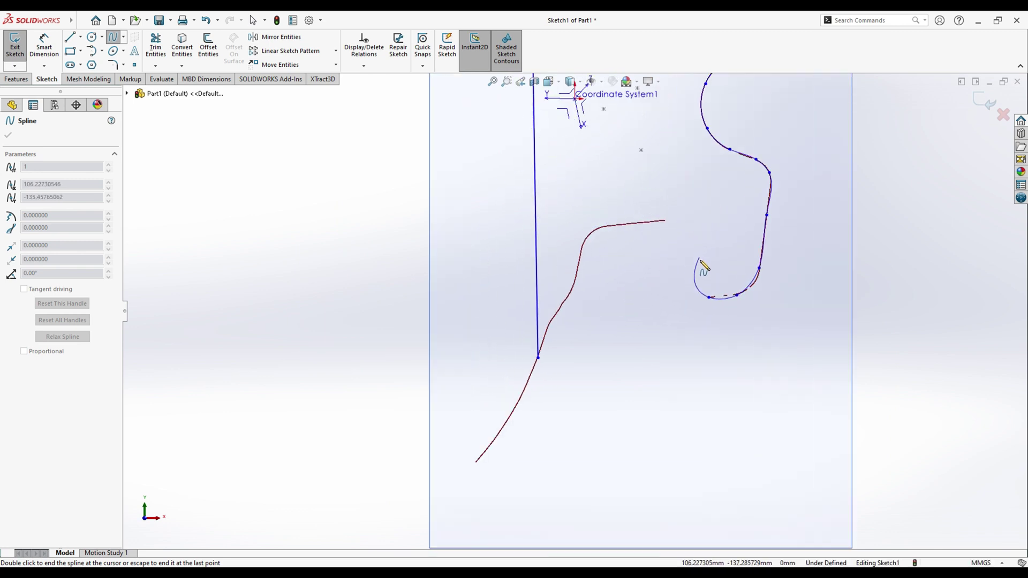
key(Escape)
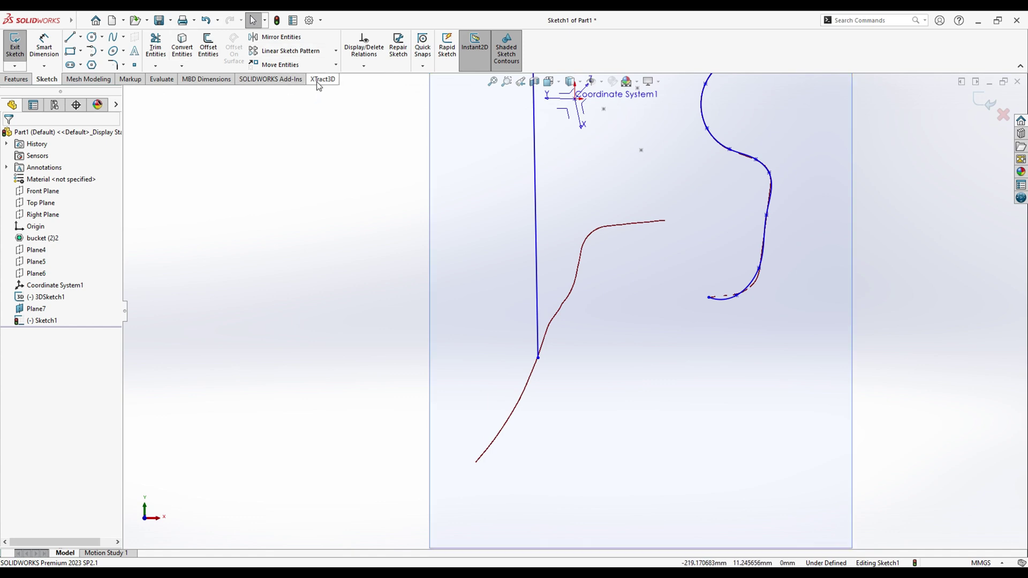
- Show the bucket mesh with XTract3D to reveal the plate's edge across the gap in the slice curve
click(323, 79)
click(365, 42)
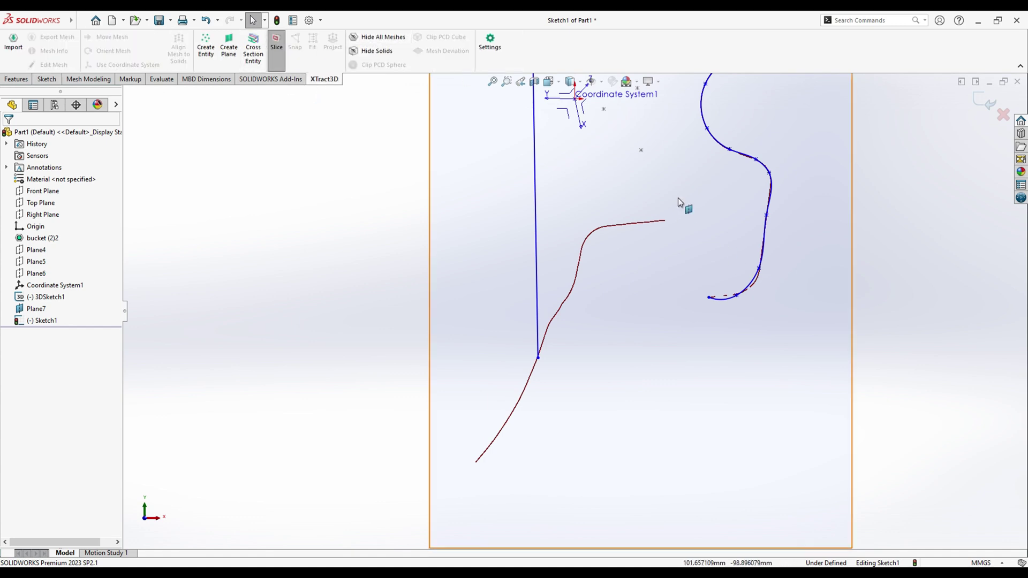
scroll(580, 202, up, 4)
scroll(631, 303, down, 5)
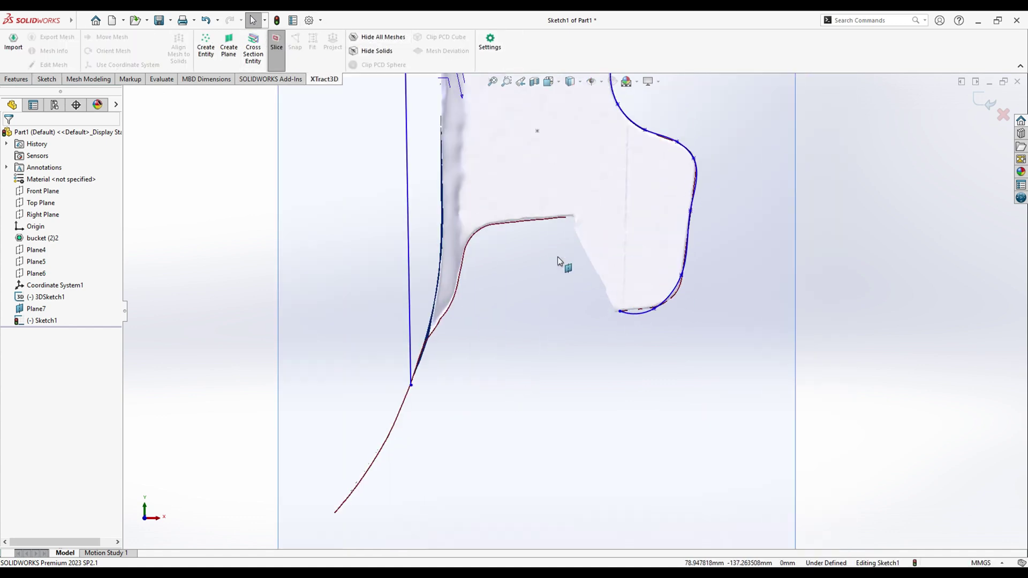
scroll(562, 266, down, 3)
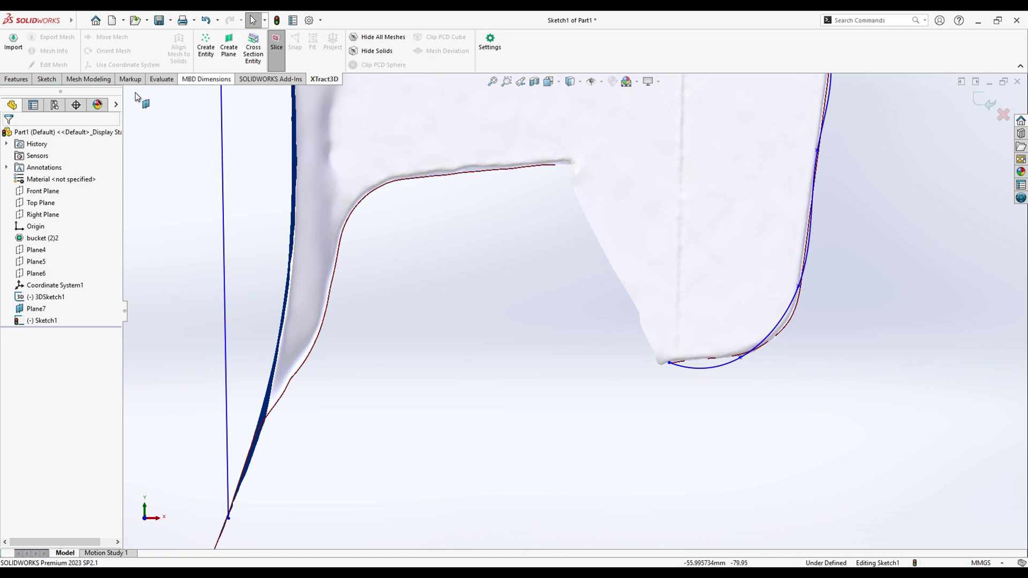
click(19, 79)
click(273, 79)
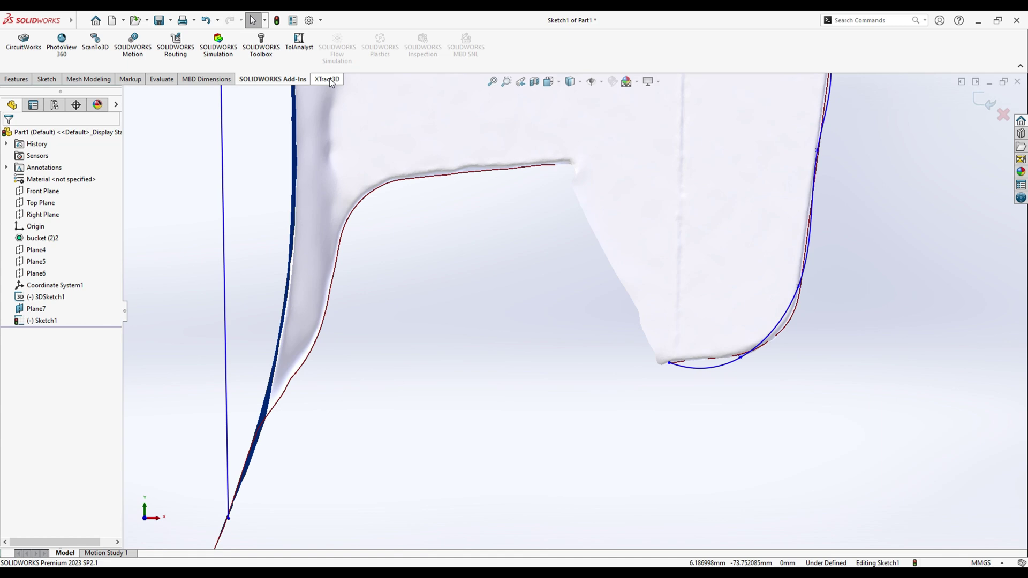
click(328, 79)
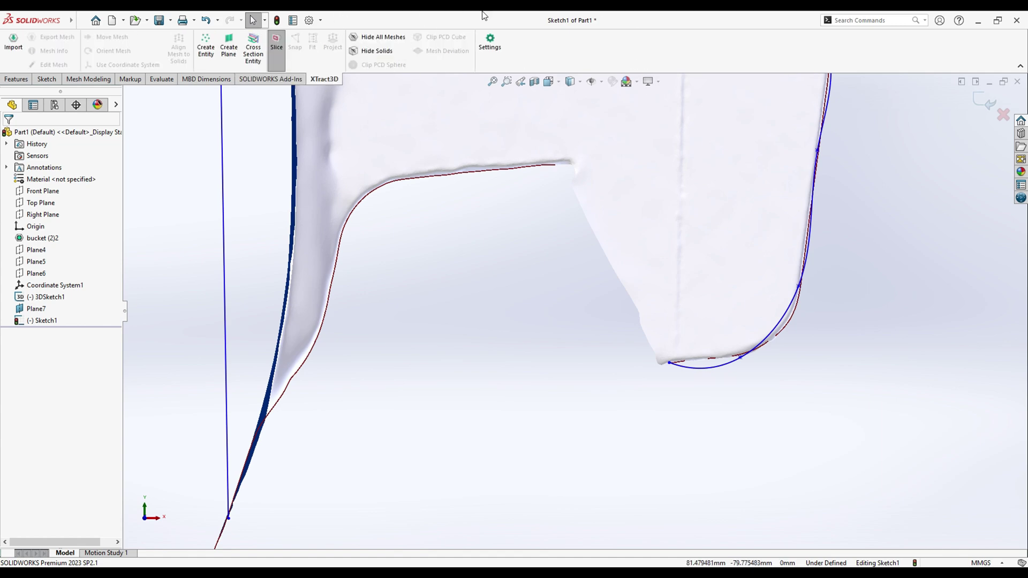
- Start a second spline at the first spline's open end and trace the mesh's slanted edge up to the notch's inner corner
click(58, 79)
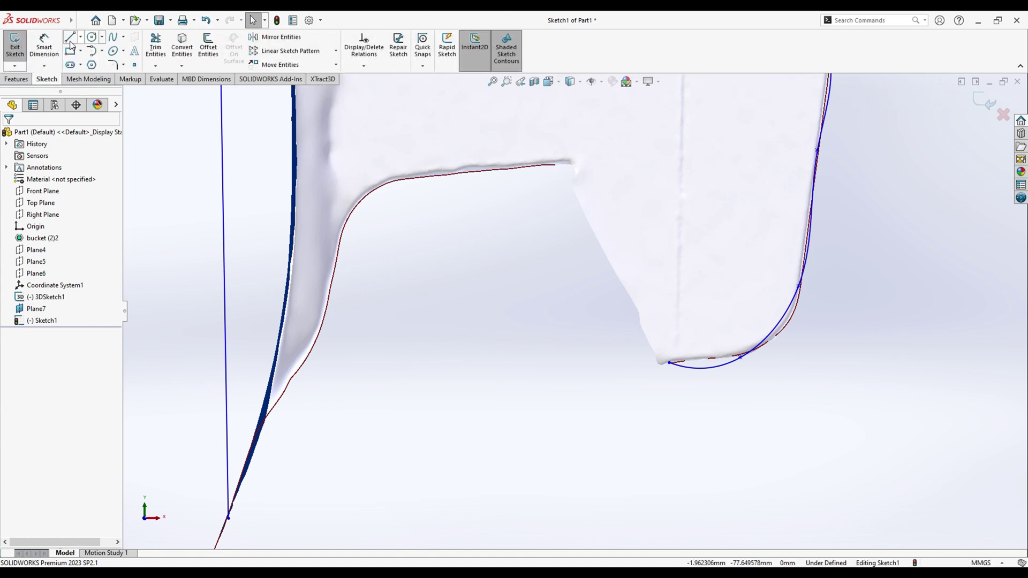
click(114, 39)
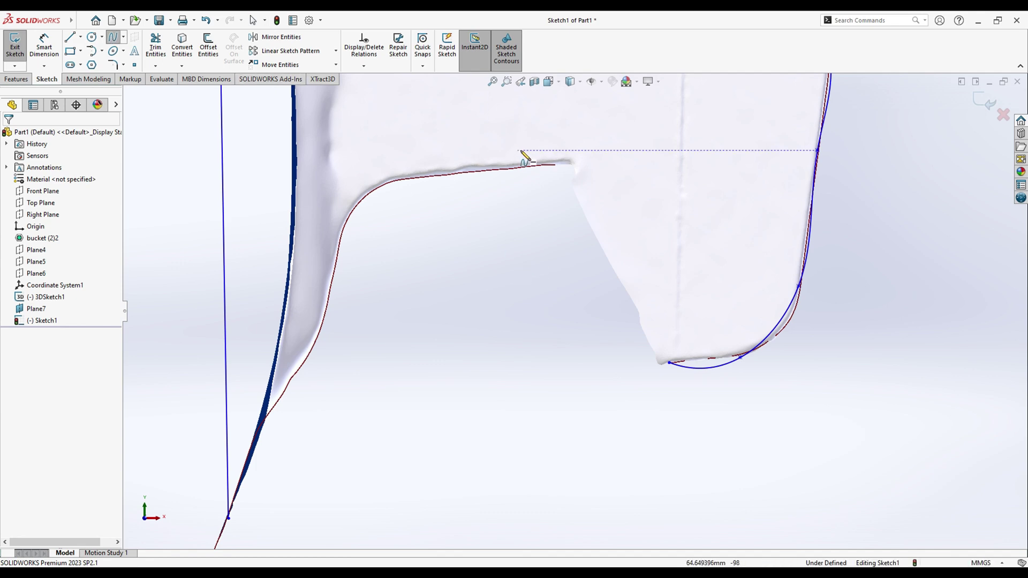
click(668, 363)
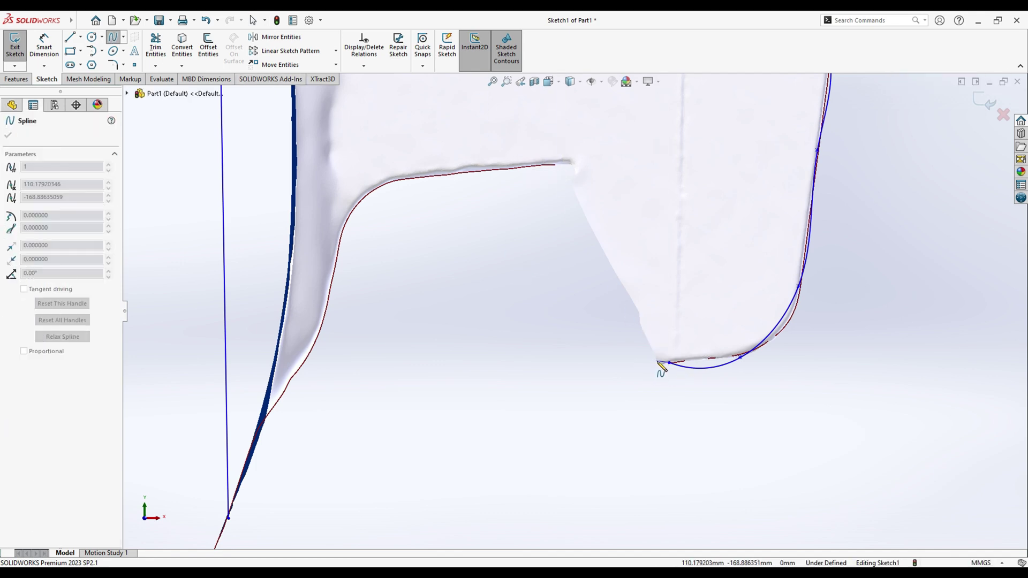
click(658, 361)
click(639, 320)
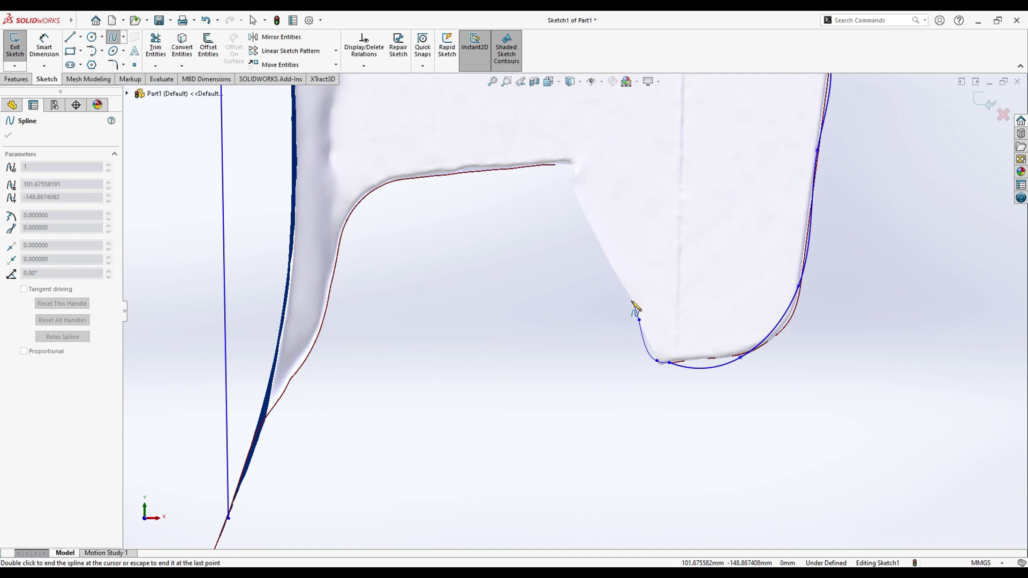
click(587, 223)
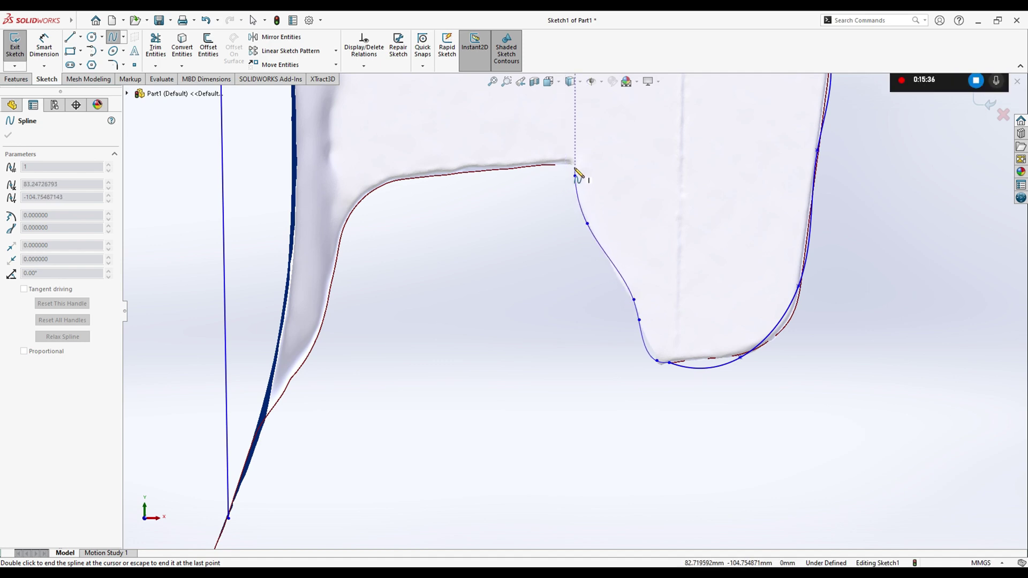
click(574, 166)
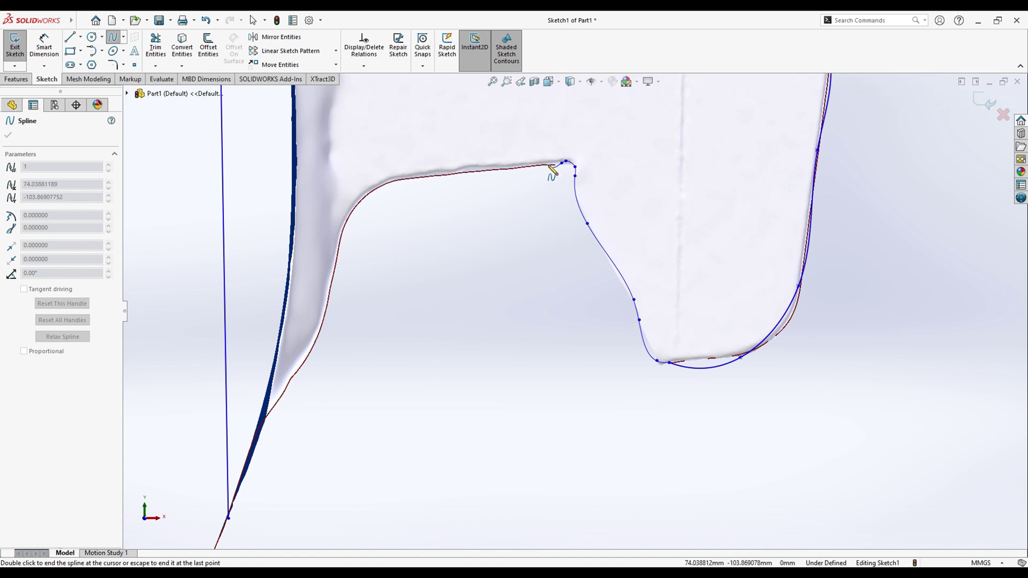
- Continue the spline along the notch's nearly straight edge and around its large rounded corner, following the slice curve
click(486, 171)
click(447, 173)
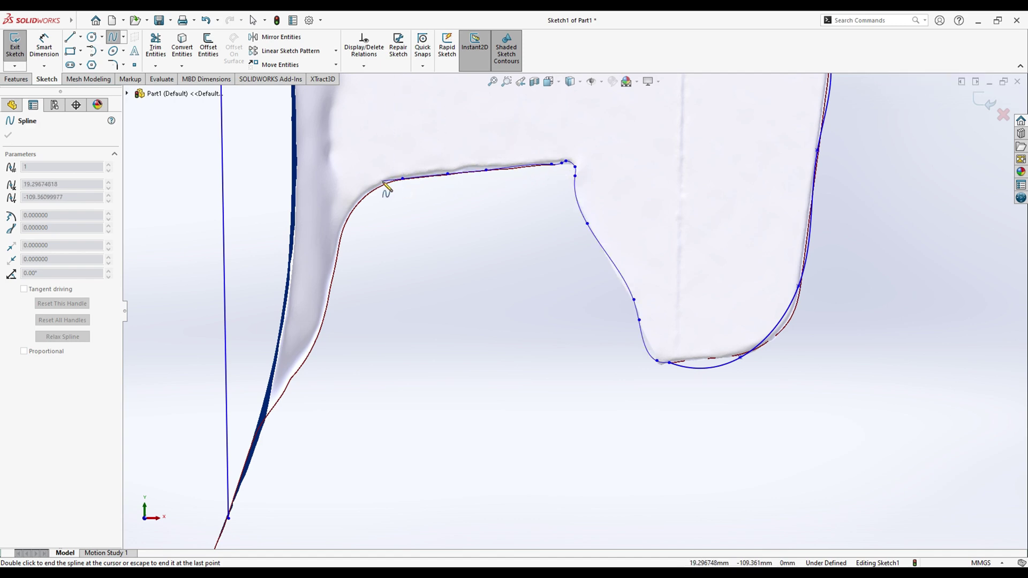
click(341, 232)
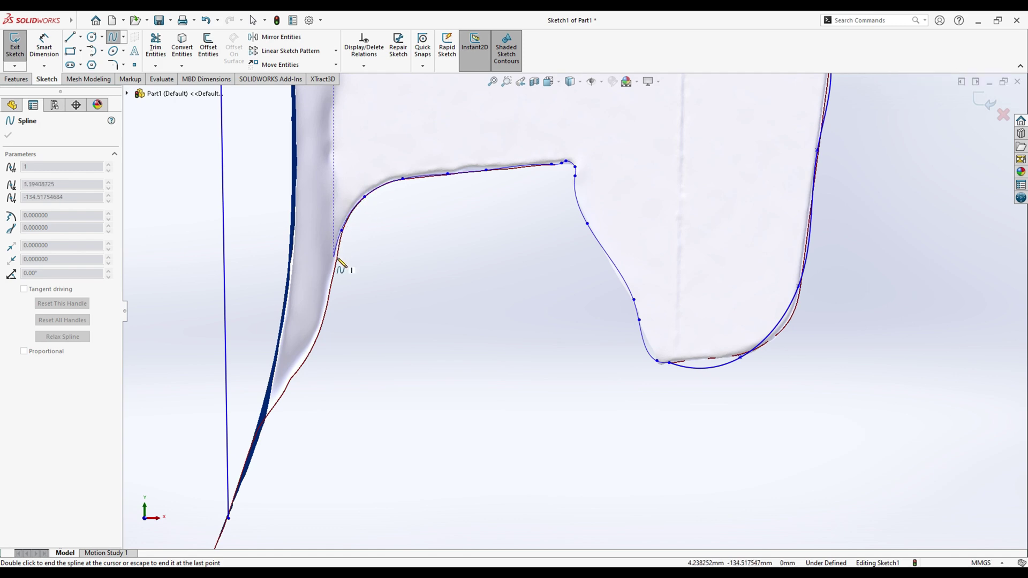
click(333, 280)
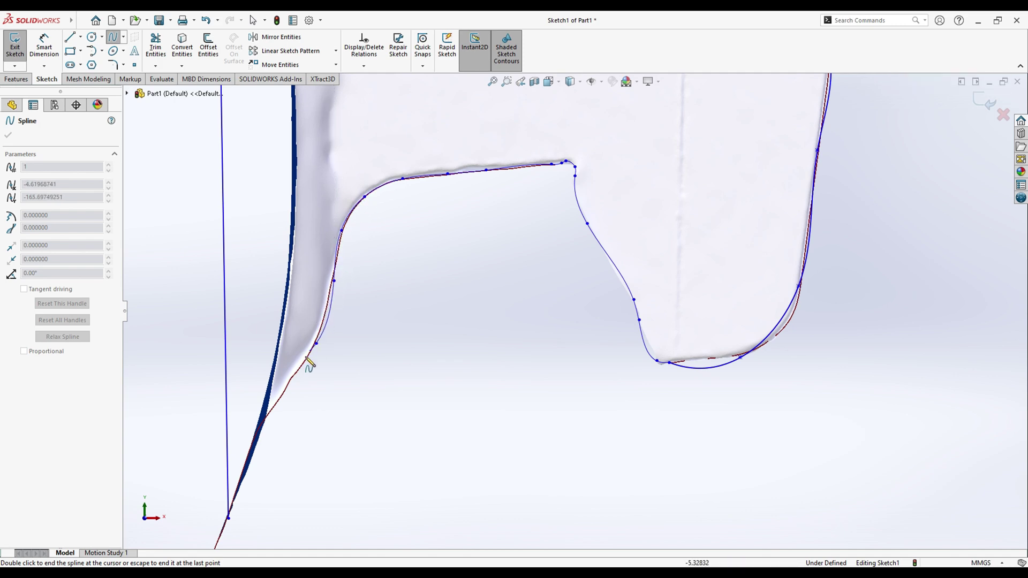
- Take the spline down the slice curve's tapering tip and end it on the straight line's lower endpoint to close the outline
click(271, 411)
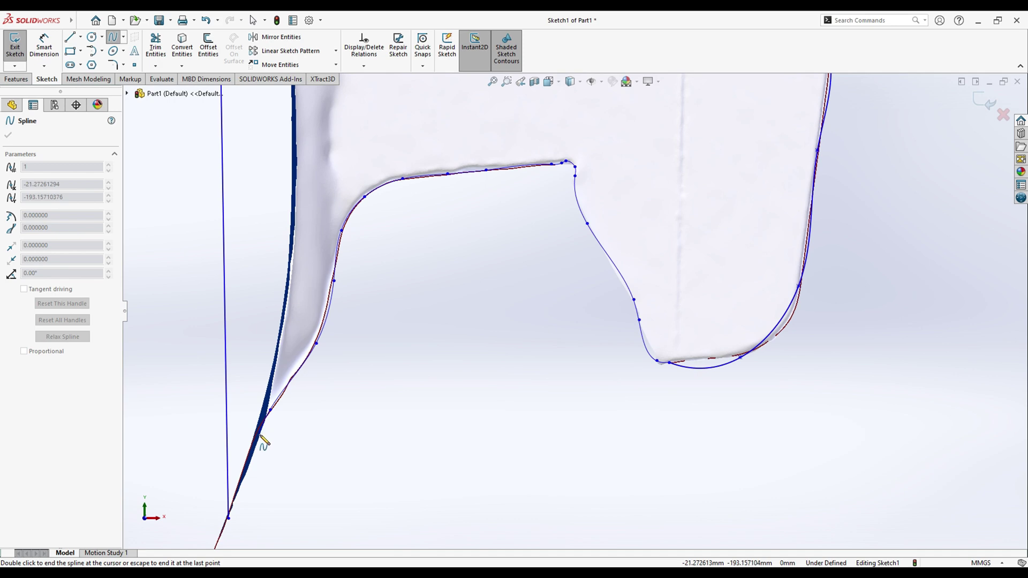
click(260, 435)
click(246, 475)
click(228, 518)
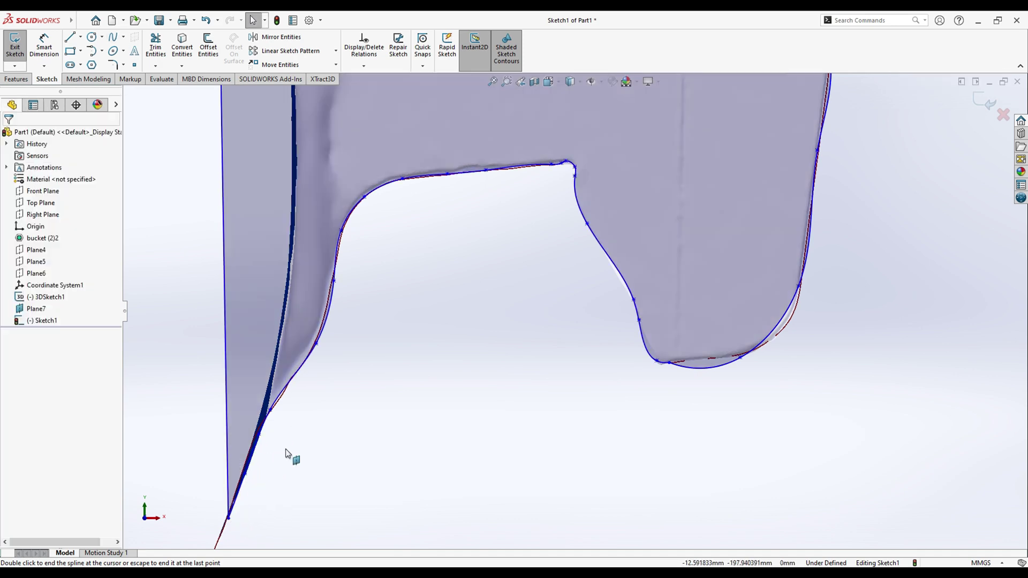
- Adjust the outline's lower tip point where the spline meets the straight line
scroll(353, 449, up, 6)
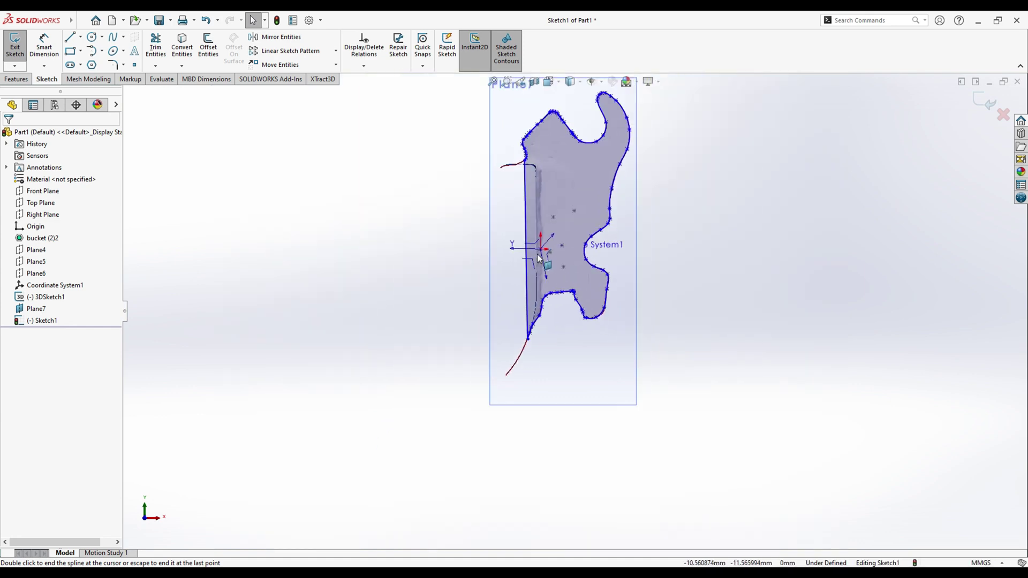
scroll(564, 227, down, 2)
scroll(563, 289, down, 5)
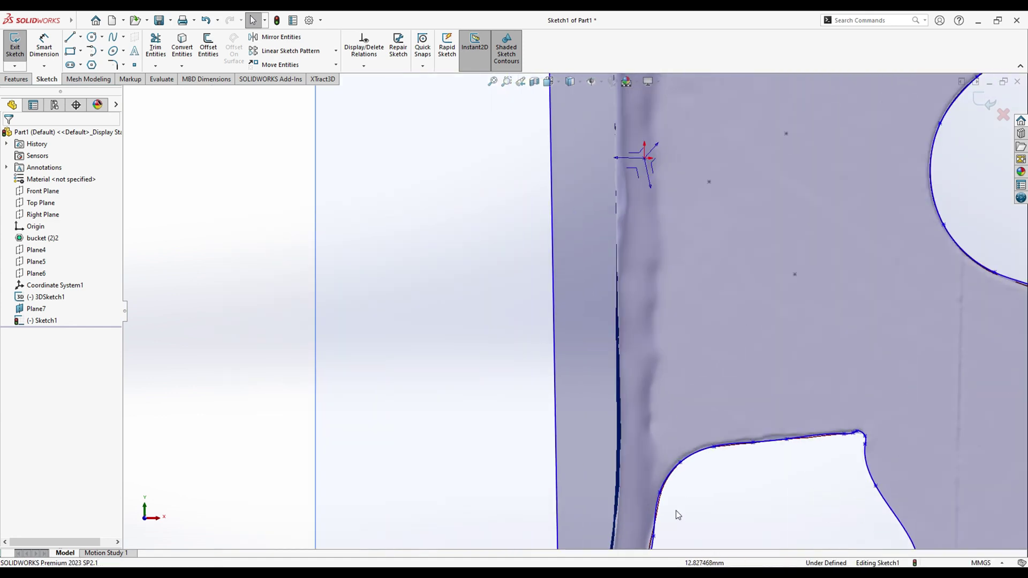
scroll(685, 455, up, 2)
scroll(525, 464, down, 3)
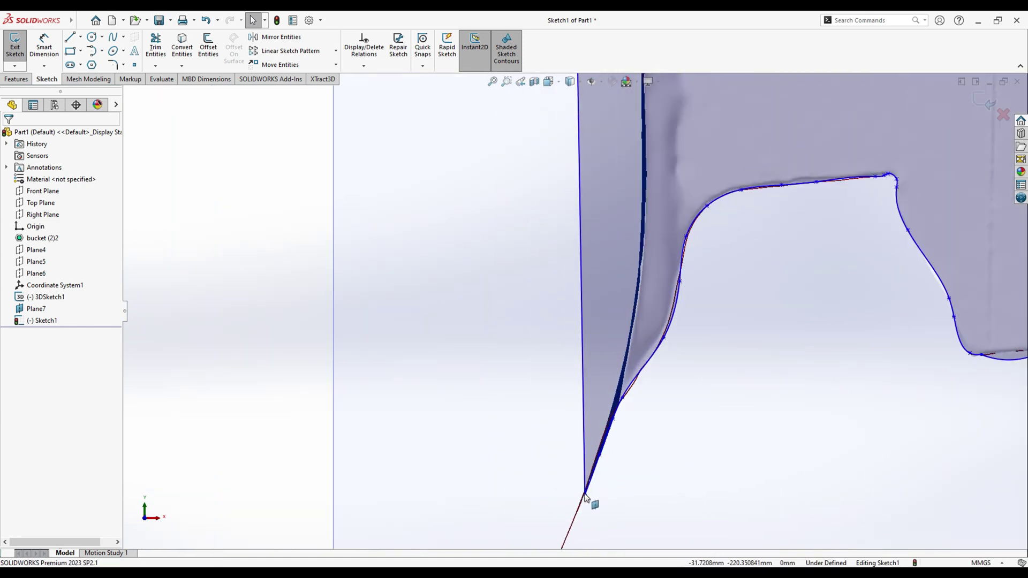
mouse_move(584, 495)
mouse_down()
mouse_move(615, 429)
mouse_move(570, 449)
mouse_move(592, 499)
mouse_up()
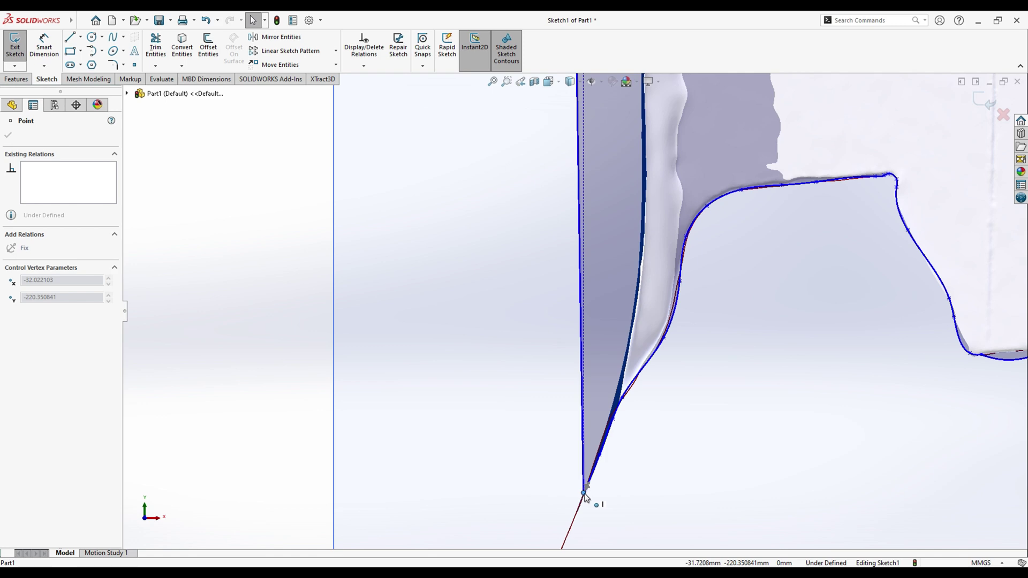
- Select the line and both splines and fit them to the mesh slice with XTract3D's Fit
scroll(624, 420, up, 3)
scroll(749, 166, up, 8)
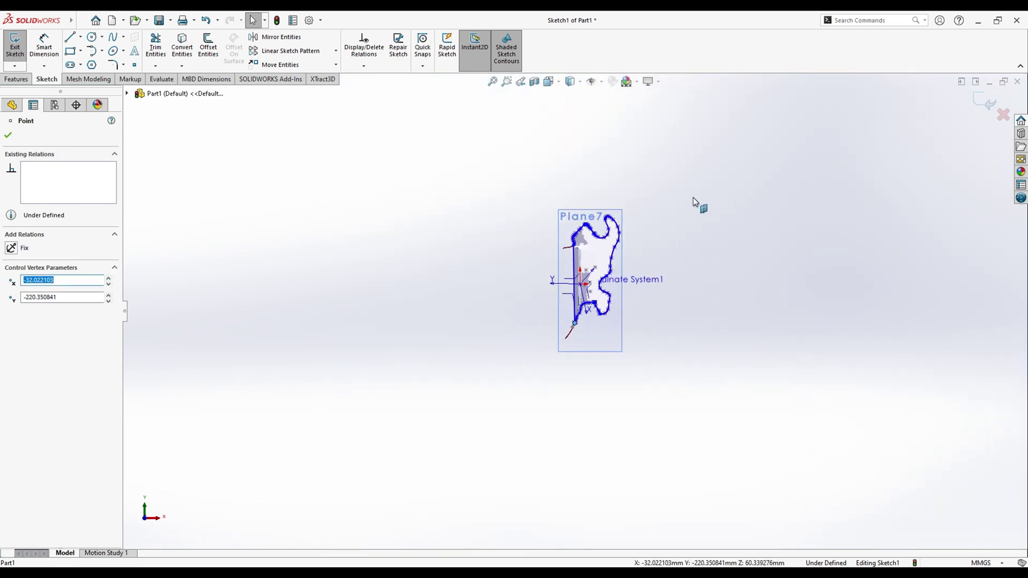
scroll(584, 230, down, 8)
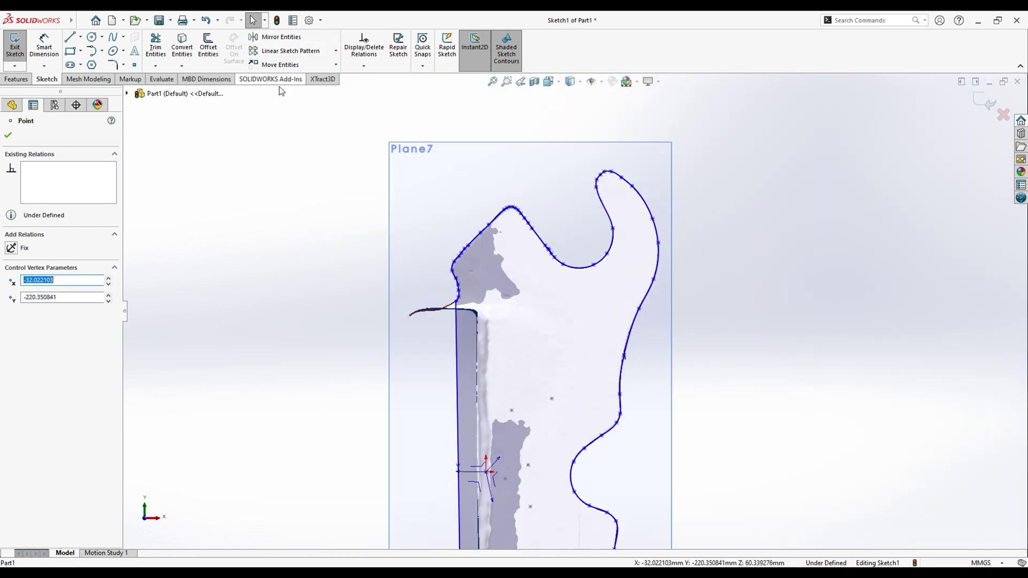
click(324, 80)
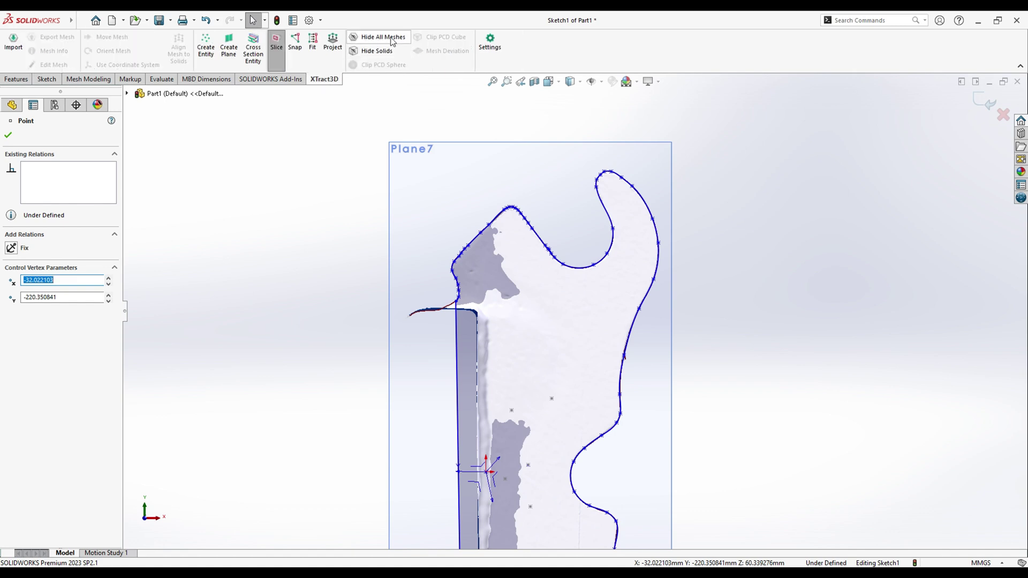
right_click(494, 217)
click(553, 328)
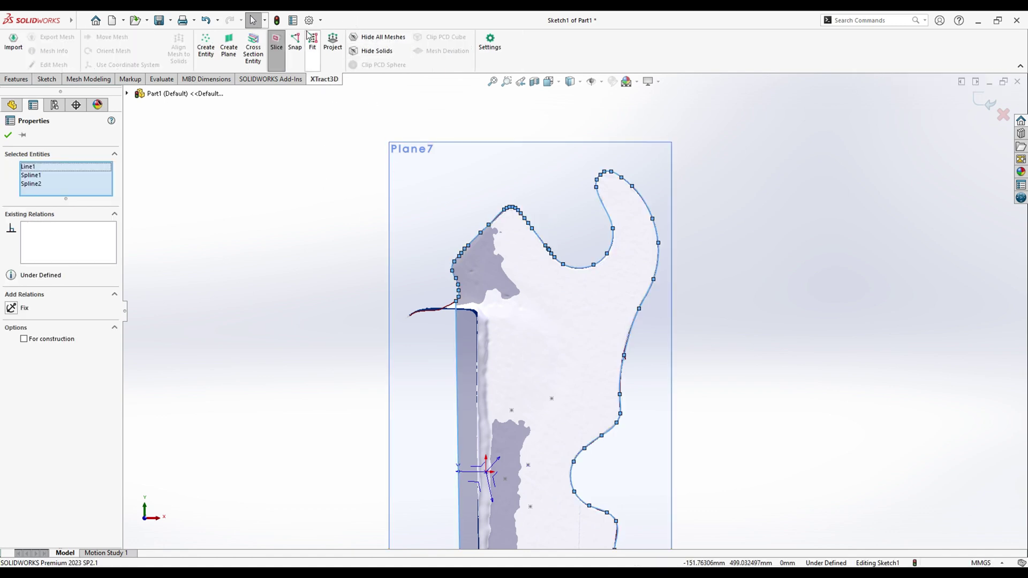
click(312, 47)
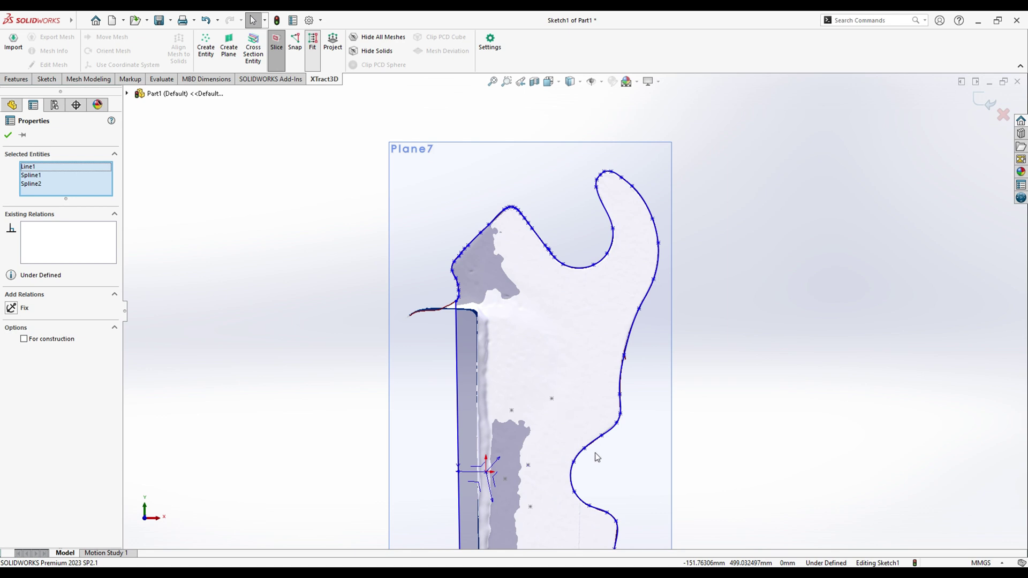
click(315, 38)
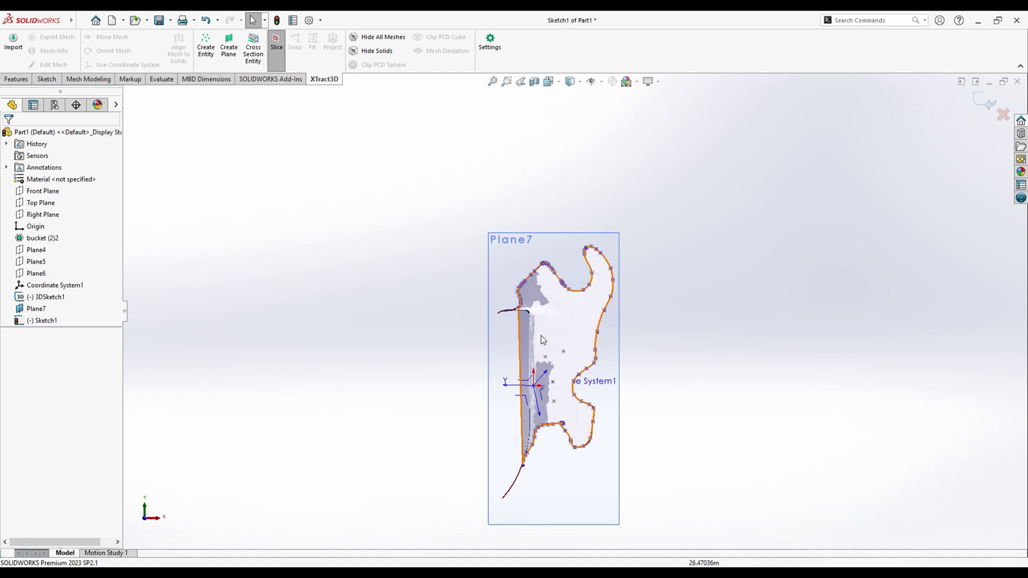
- Examine the fitted outline against the slice curve, especially the spline around the notch's inner corner and the upper hook
scroll(550, 458, down, 3)
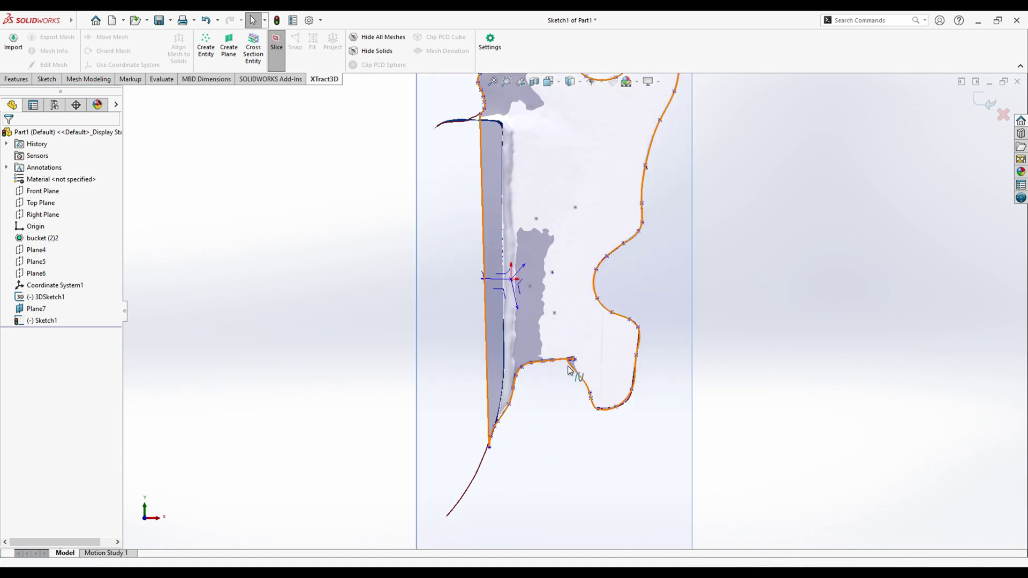
scroll(579, 347, up, 3)
scroll(580, 347, down, 6)
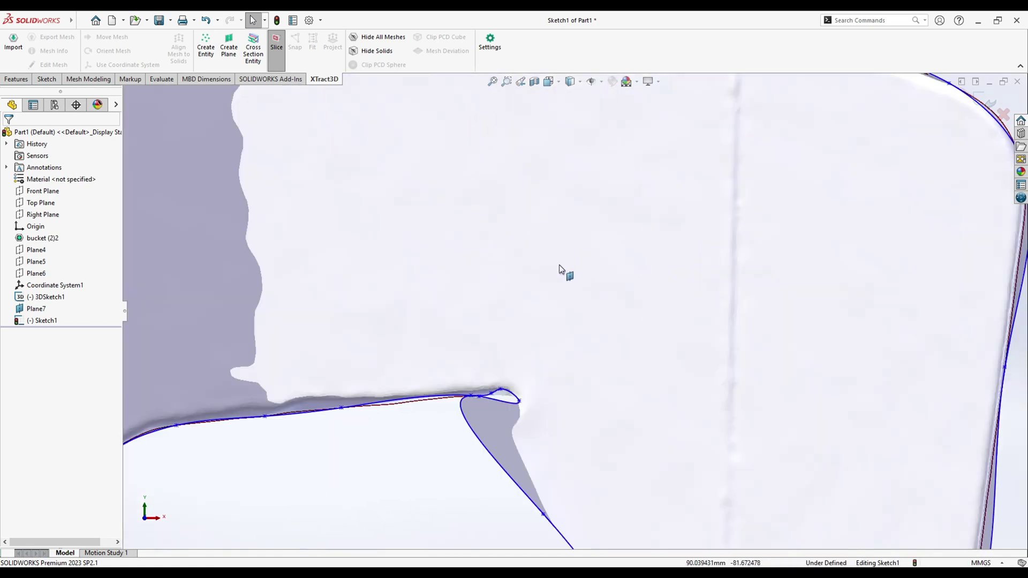
scroll(488, 413, down, 8)
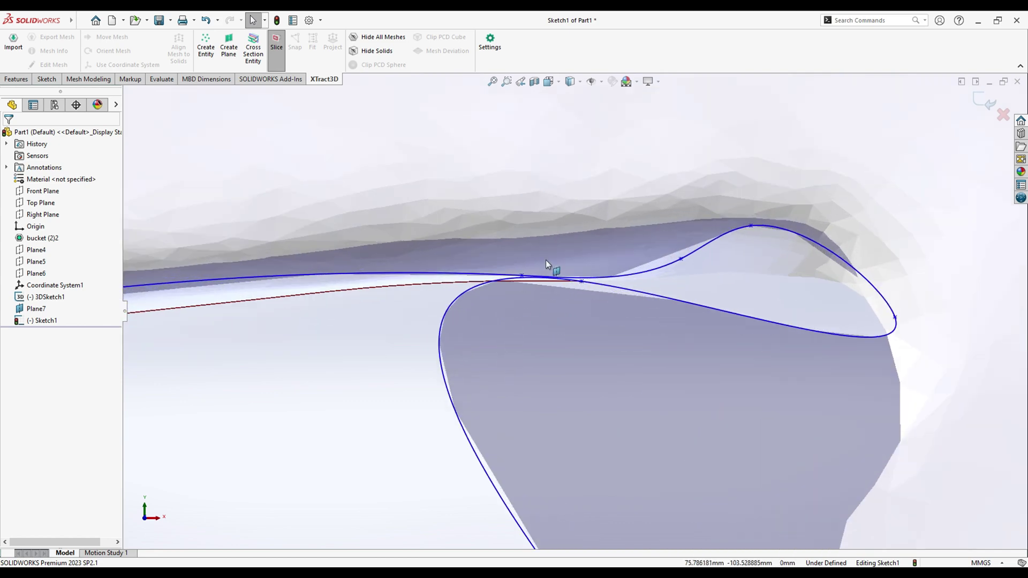
scroll(540, 319, down, 3)
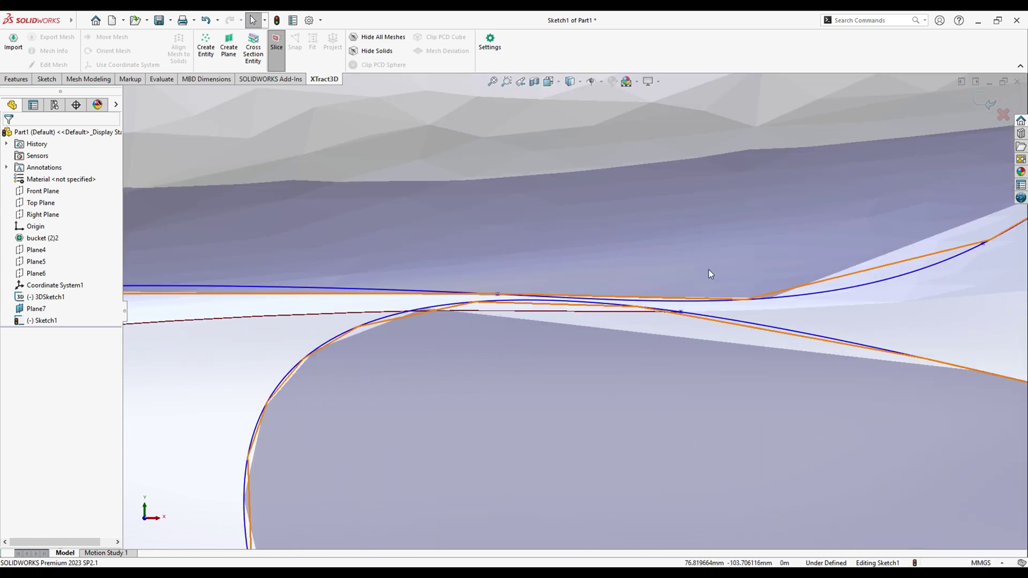
click(514, 309)
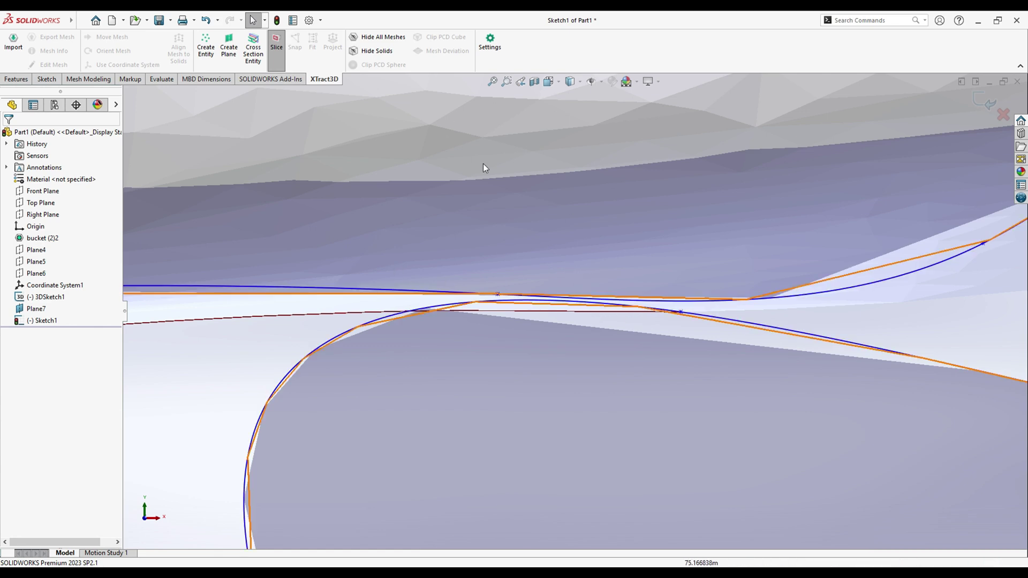
scroll(340, 363, up, 6)
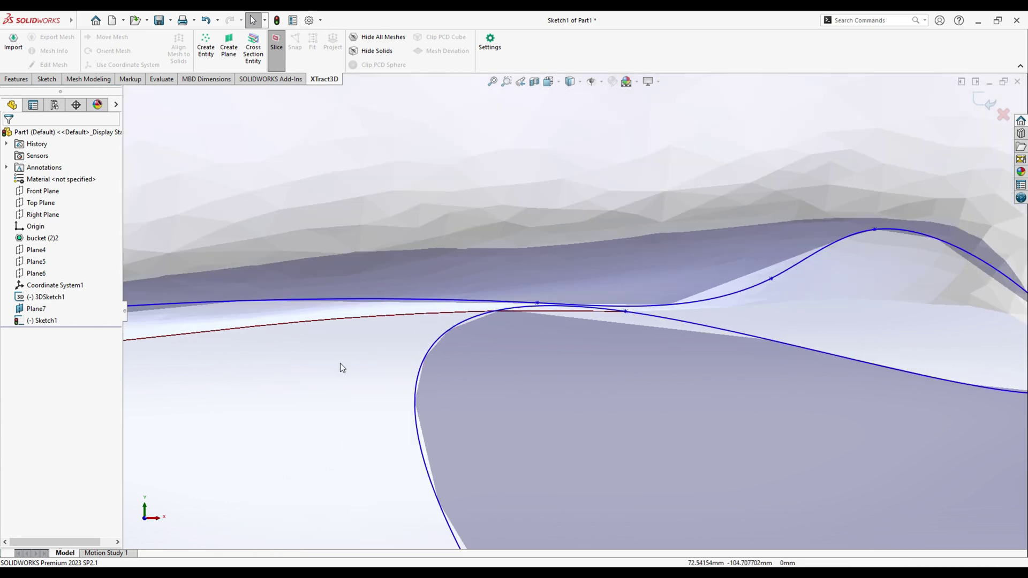
scroll(537, 345, down, 7)
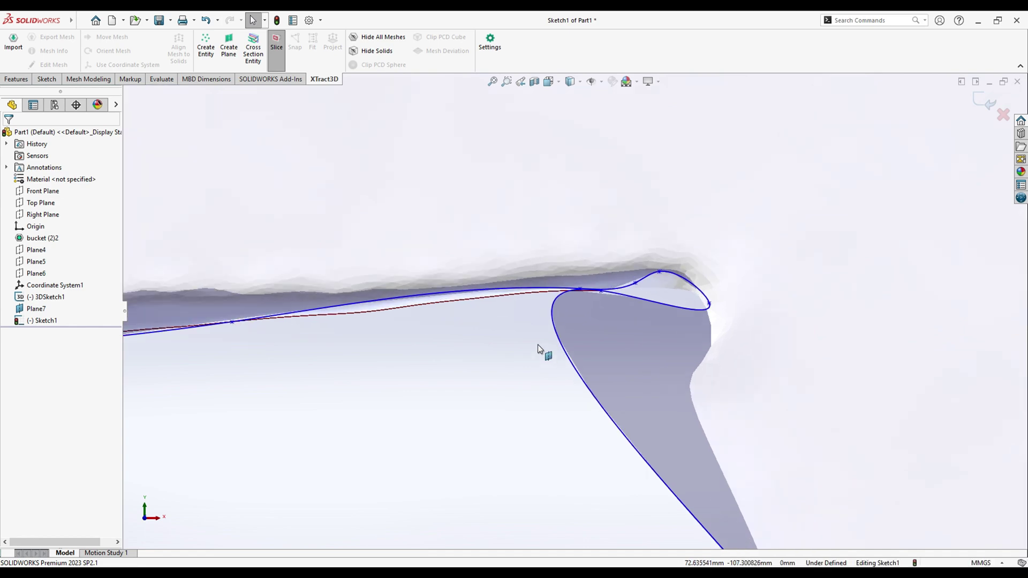
scroll(554, 353, down, 6)
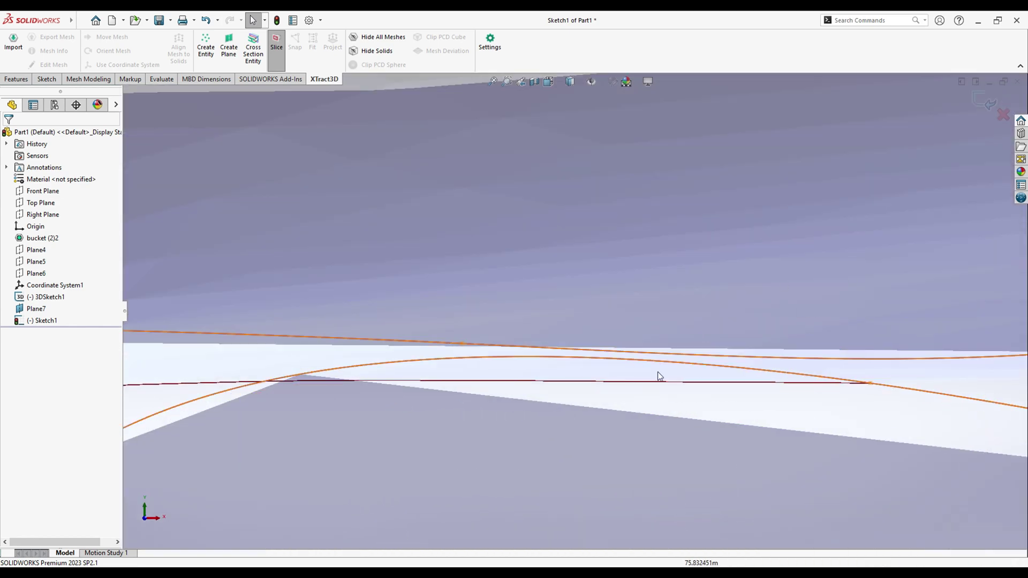
scroll(611, 252, up, 7)
key(ctrl+8)
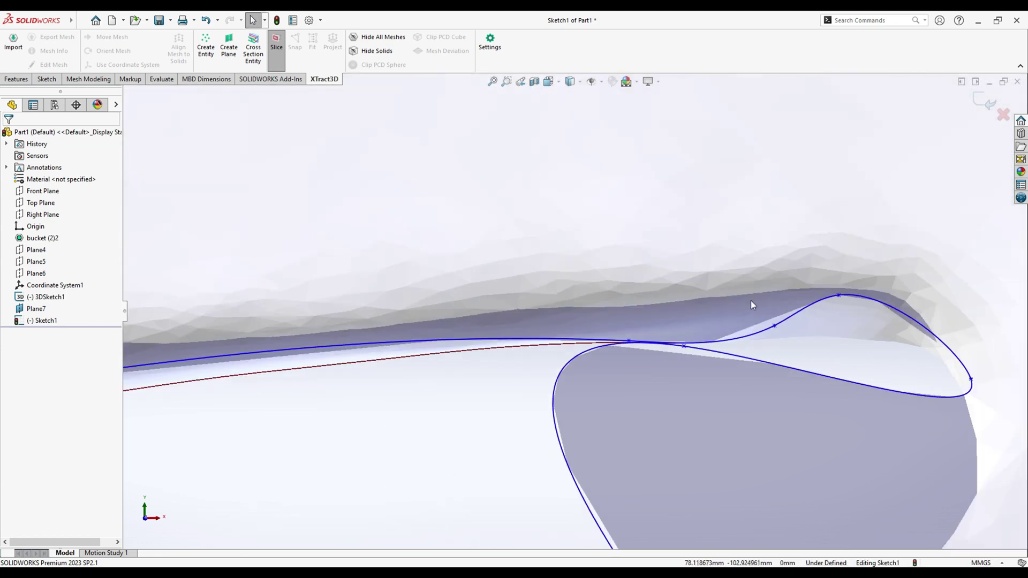
scroll(607, 296, up, 8)
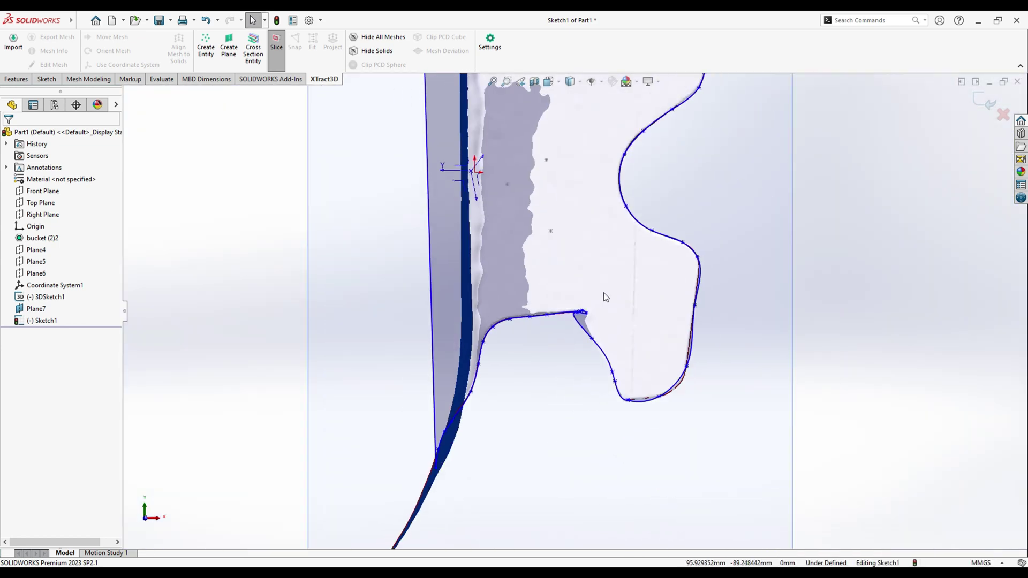
scroll(596, 192, down, 10)
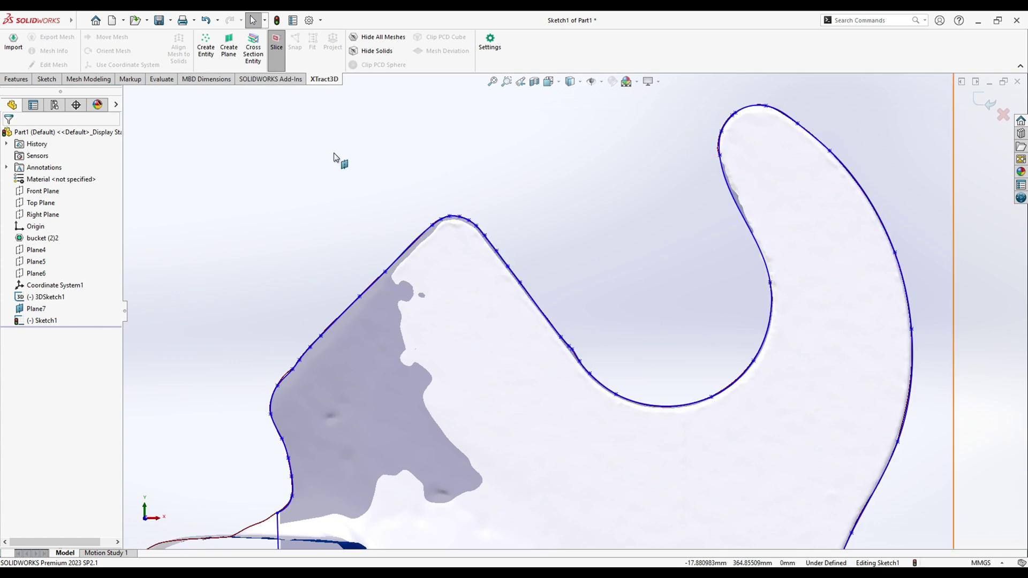
- Hide all meshes and check the fitted outline against the slice curve around the upper part of the plate
click(389, 40)
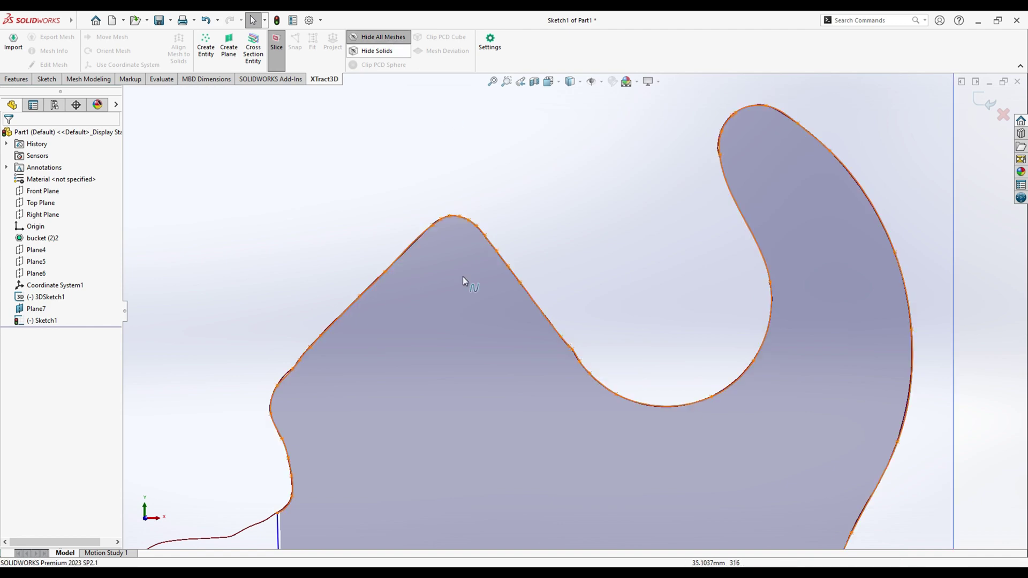
scroll(464, 275, down, 4)
scroll(482, 252, up, 5)
scroll(535, 299, up, 3)
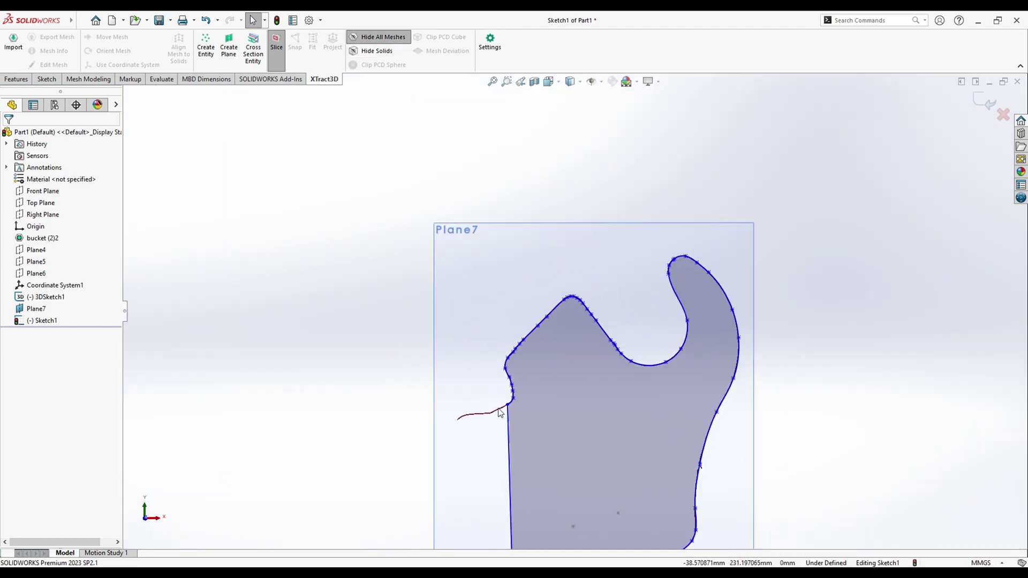
scroll(573, 451, down, 6)
scroll(618, 297, up, 5)
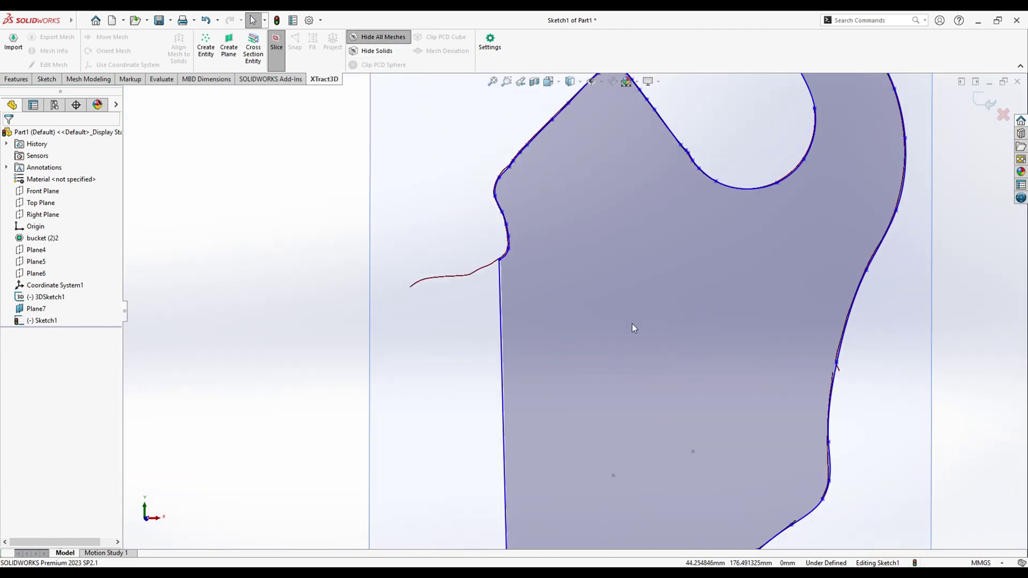
- Extrude the side plate's closed outline as a blind boss 10 mm deep
click(53, 82)
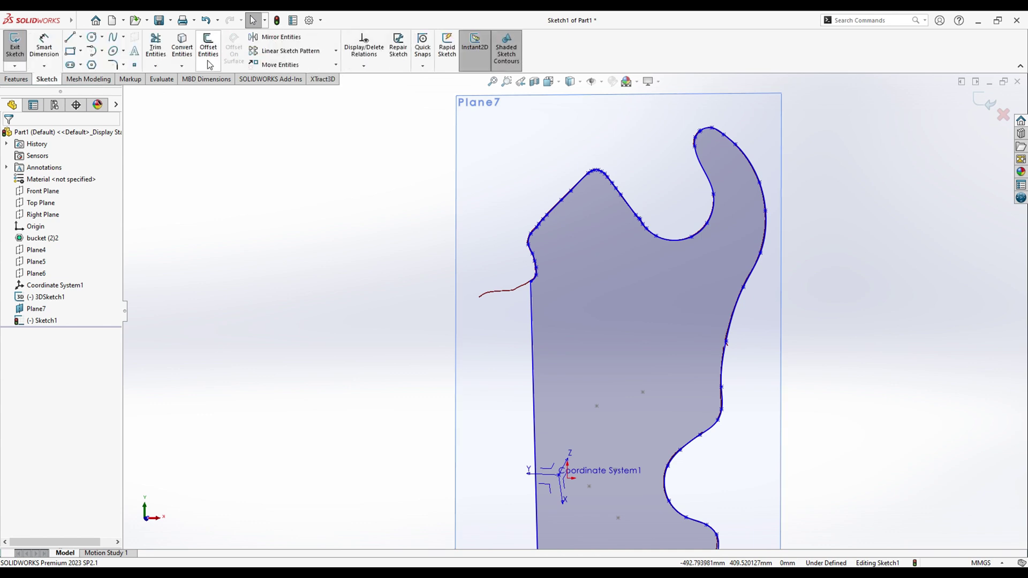
click(99, 80)
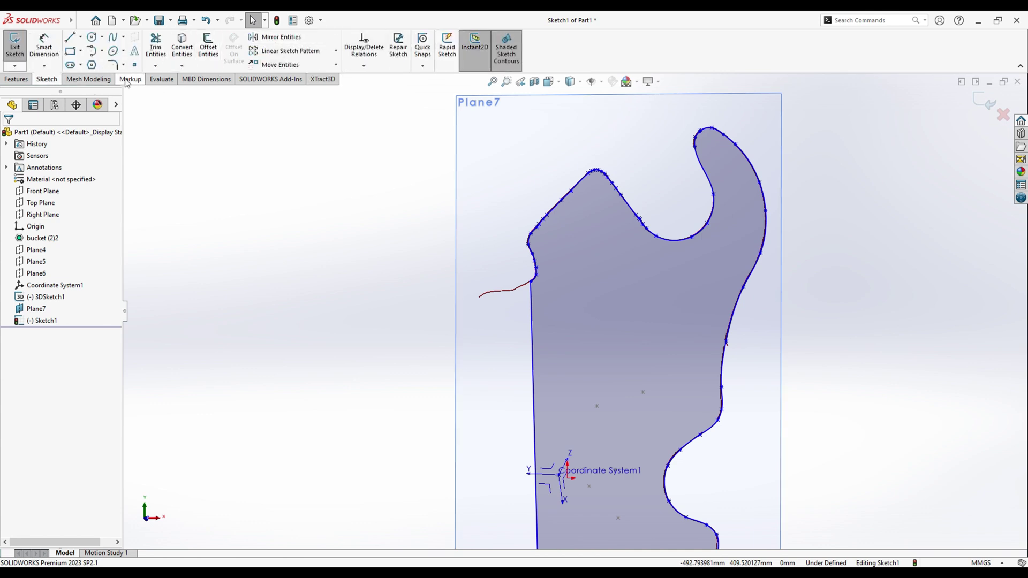
click(16, 79)
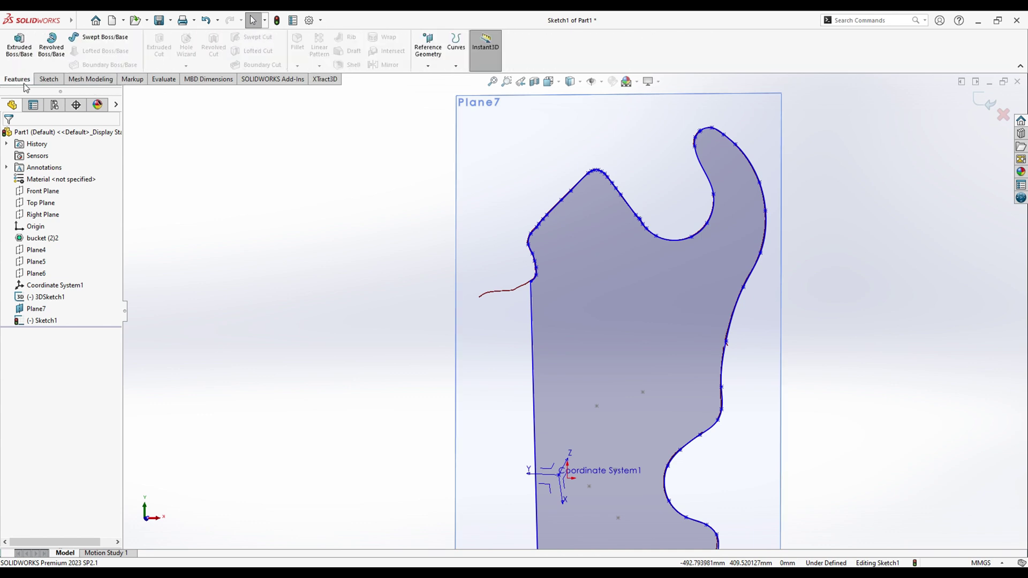
click(638, 277)
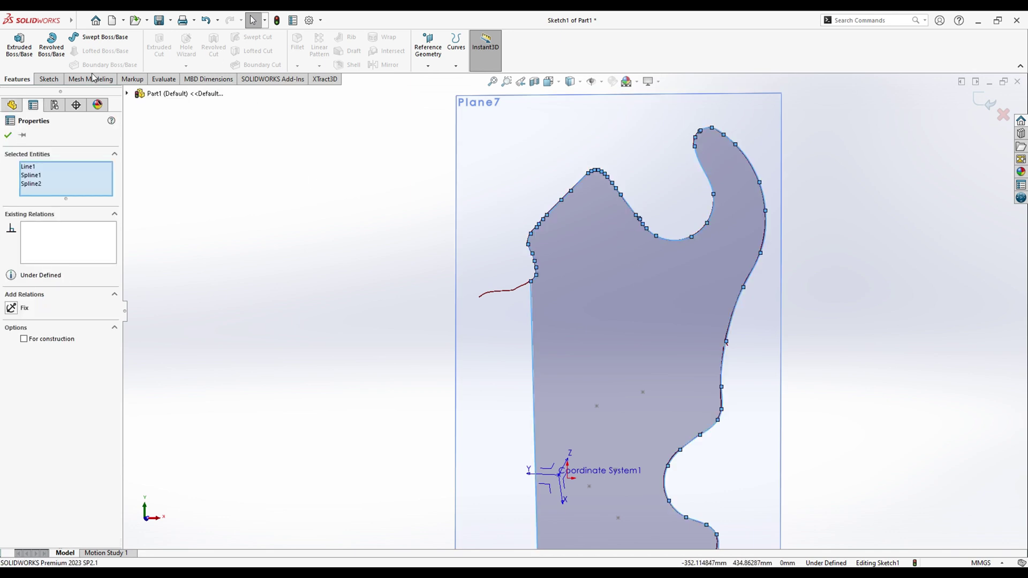
drag(582, 273, 574, 271)
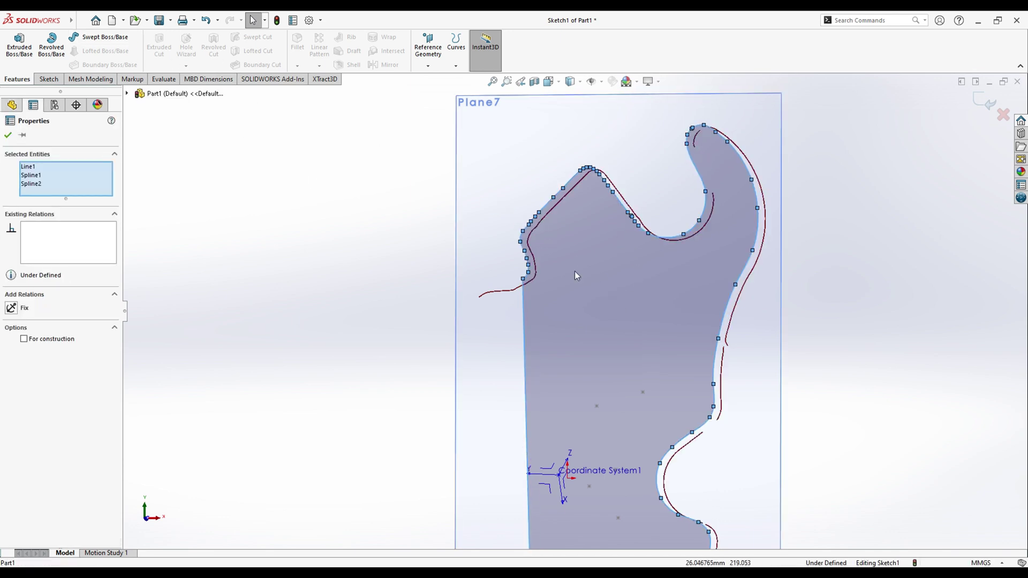
click(22, 37)
click(21, 44)
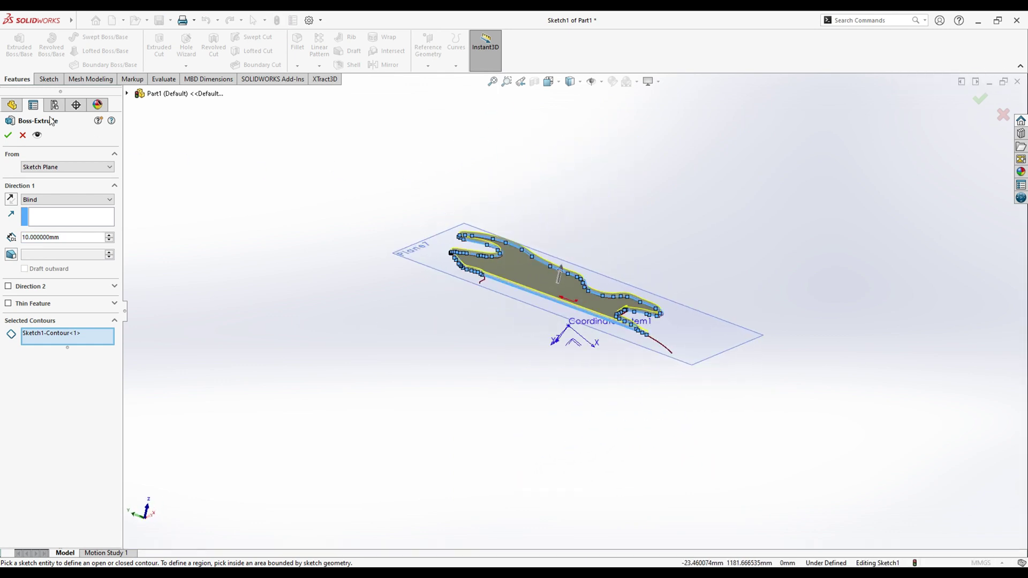
click(8, 135)
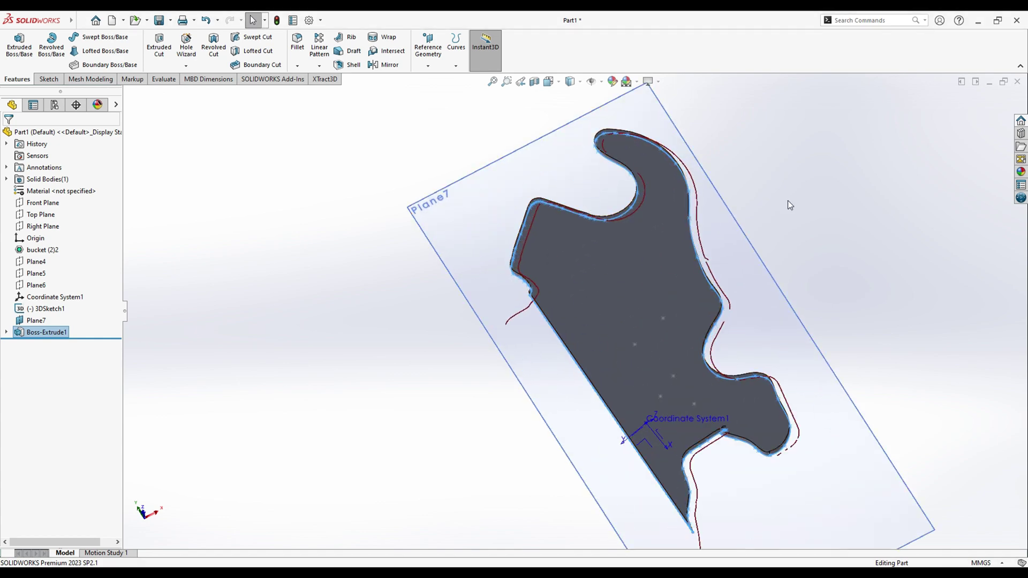
- Examine the extruded side plate from several angles with the meshes hidden, including its edge thickness
middle_drag(789, 202, 808, 216)
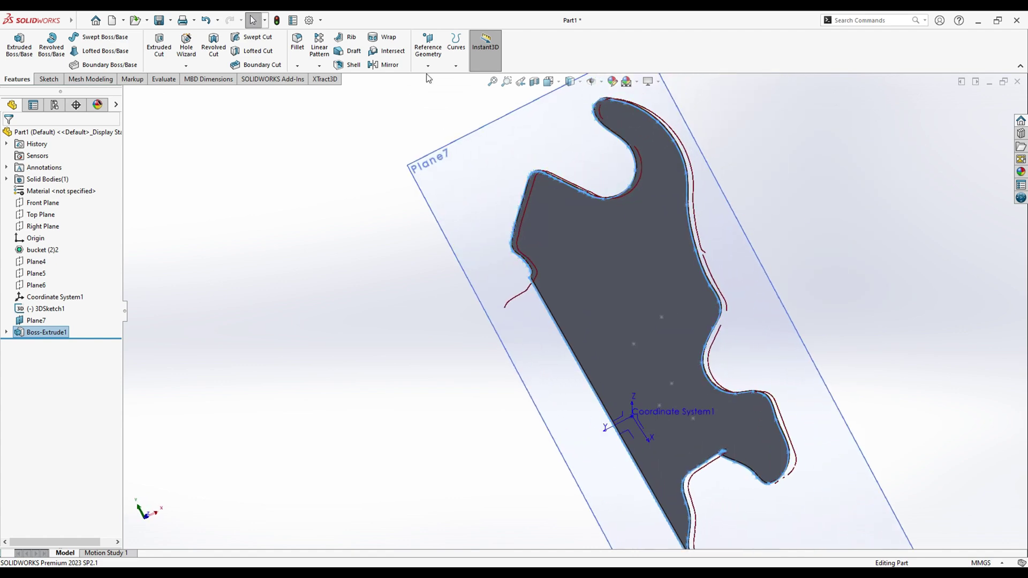
click(326, 79)
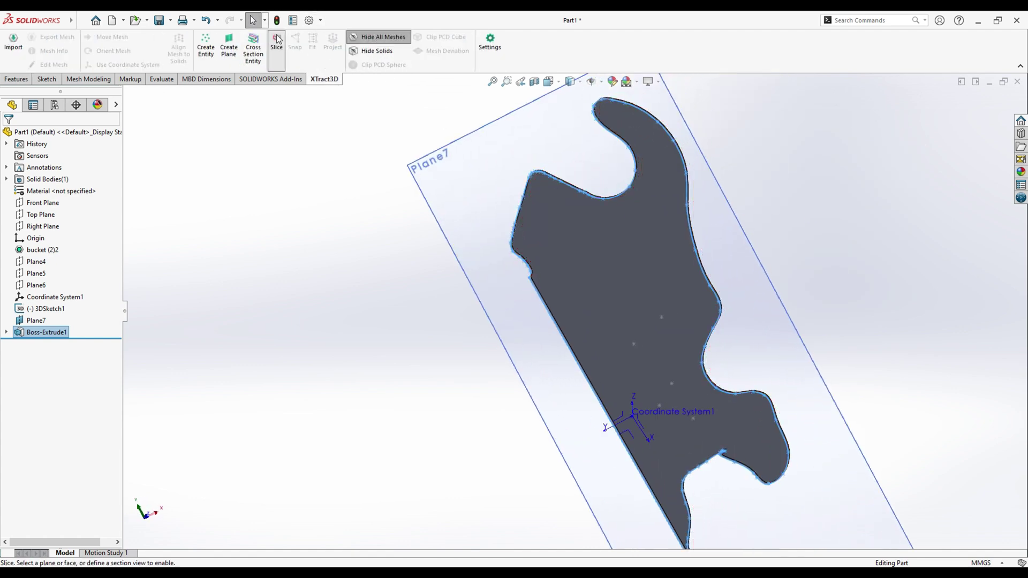
middle_drag(804, 222, 687, 313)
middle_drag(512, 249, 544, 216)
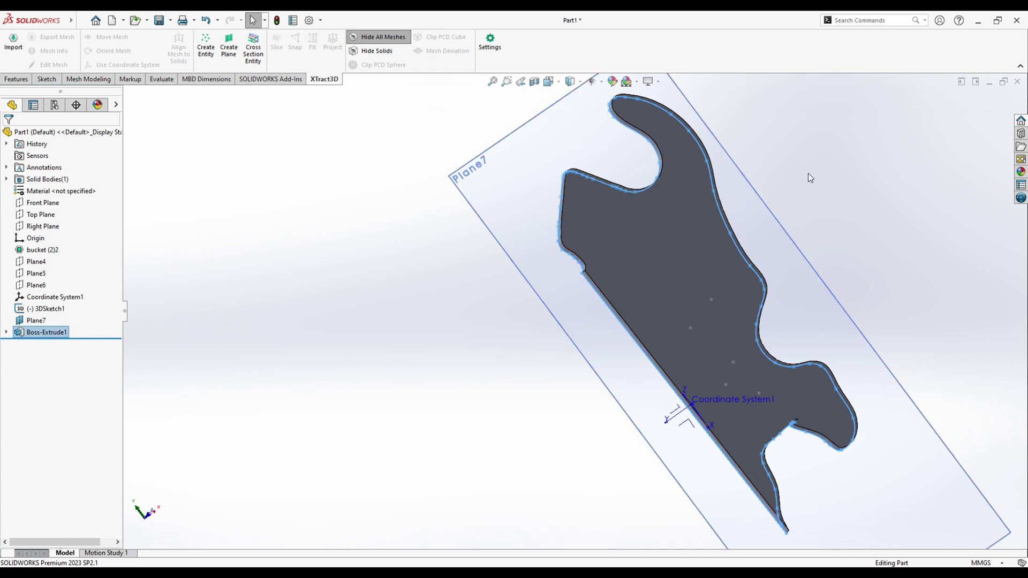
middle_drag(807, 177, 644, 346)
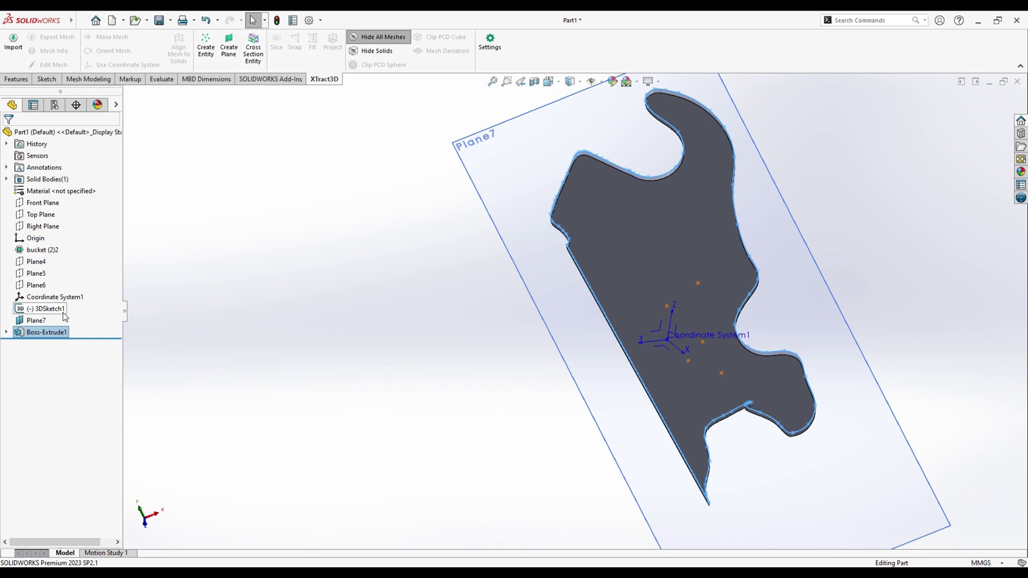
middle_drag(484, 259, 308, 108)
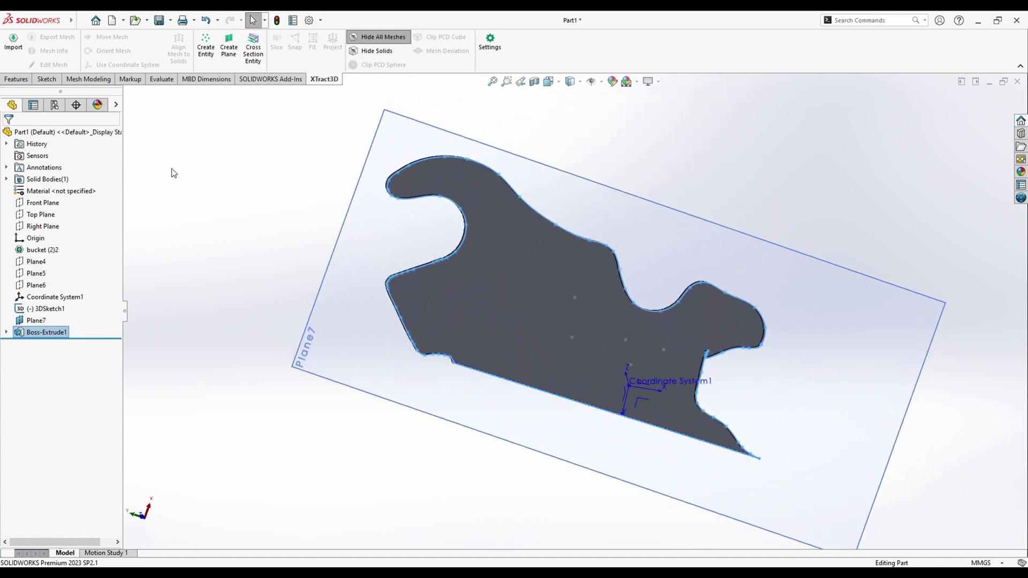
click(43, 332)
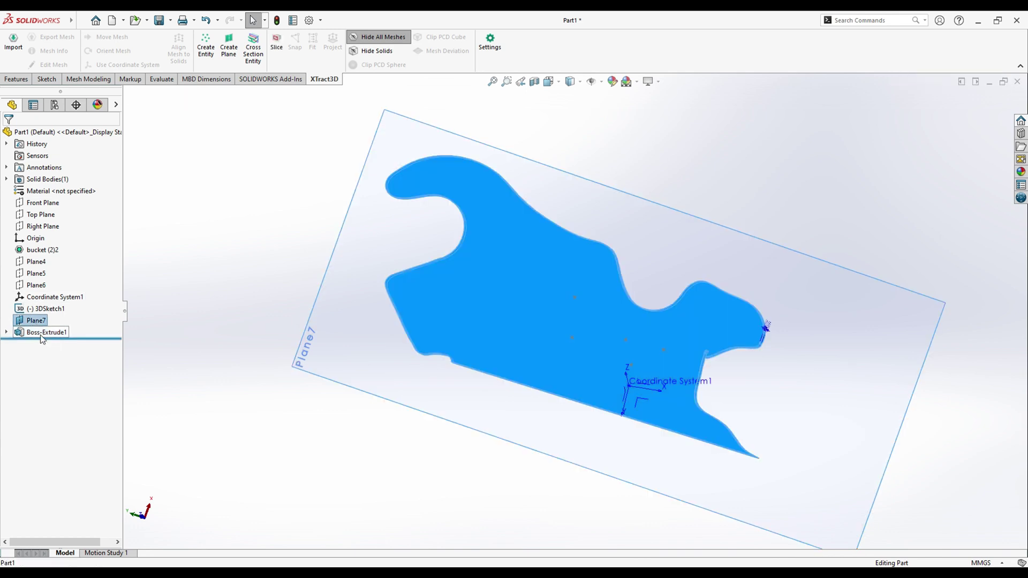
middle_drag(377, 417, 524, 135)
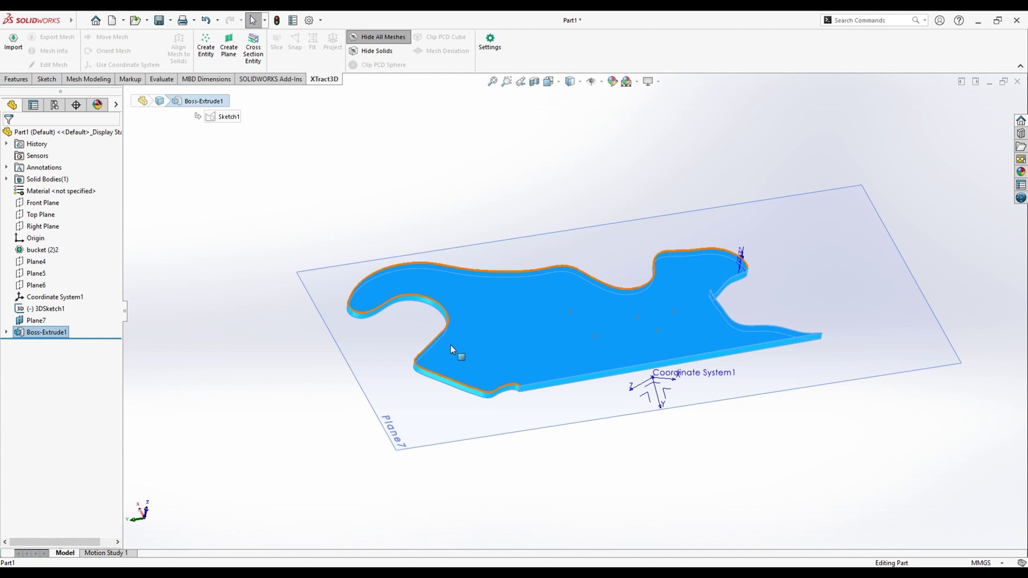
middle_drag(778, 539, 665, 368)
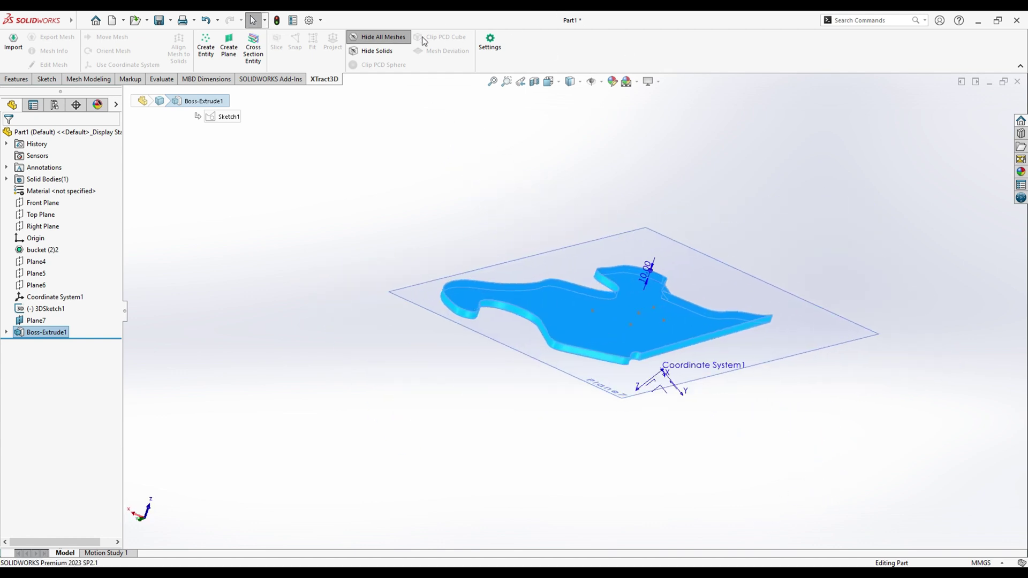
- Show the meshes again and compare the extruded side plate with the bucket scan
click(379, 41)
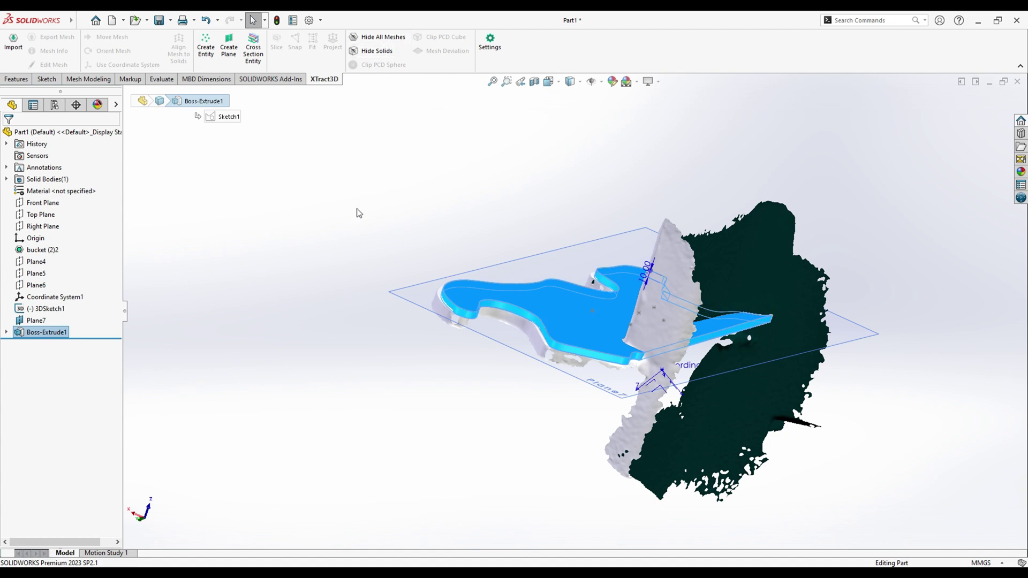
middle_drag(358, 213, 726, 189)
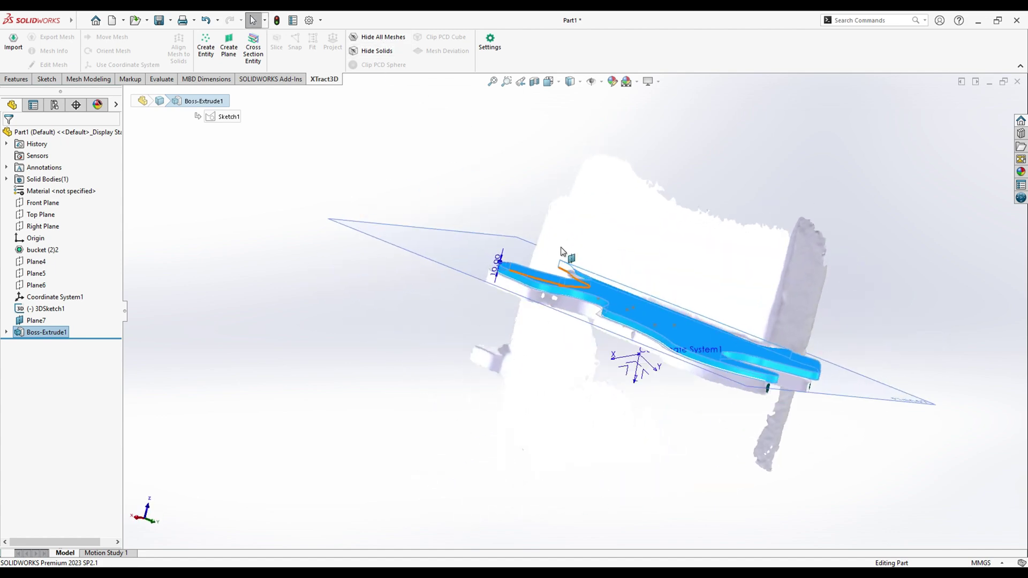
middle_drag(457, 369, 460, 257)
click(378, 41)
click(377, 42)
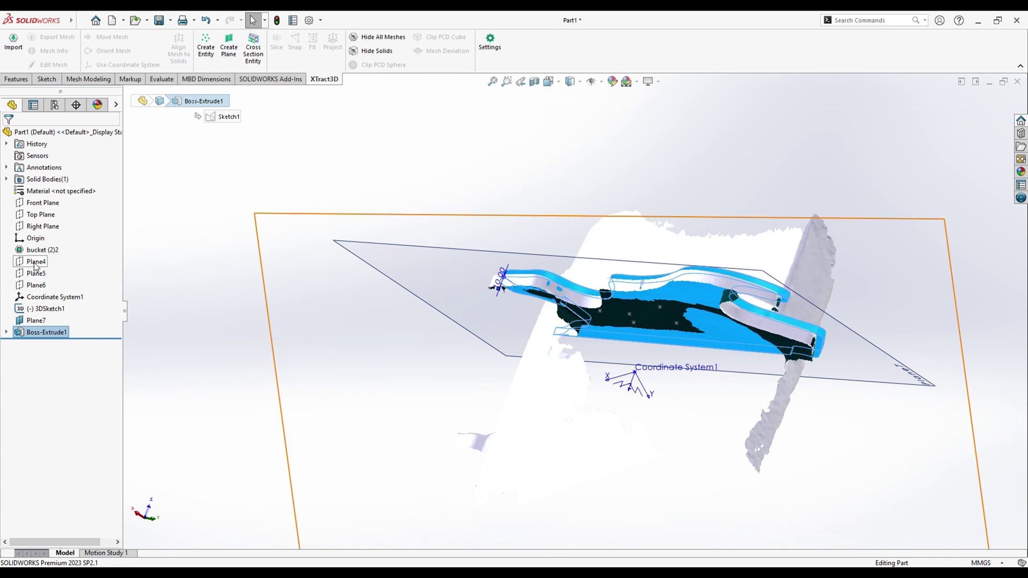
- Slice the bucket mesh with the Top Plane and move the slice along the plate toward its larger hook
click(46, 215)
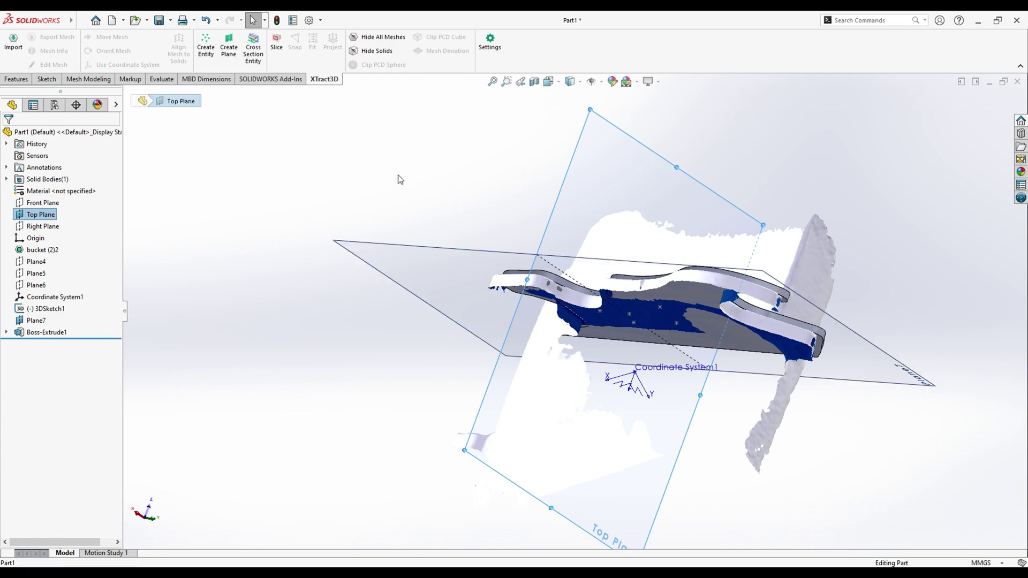
middle_drag(399, 179, 356, 165)
click(280, 45)
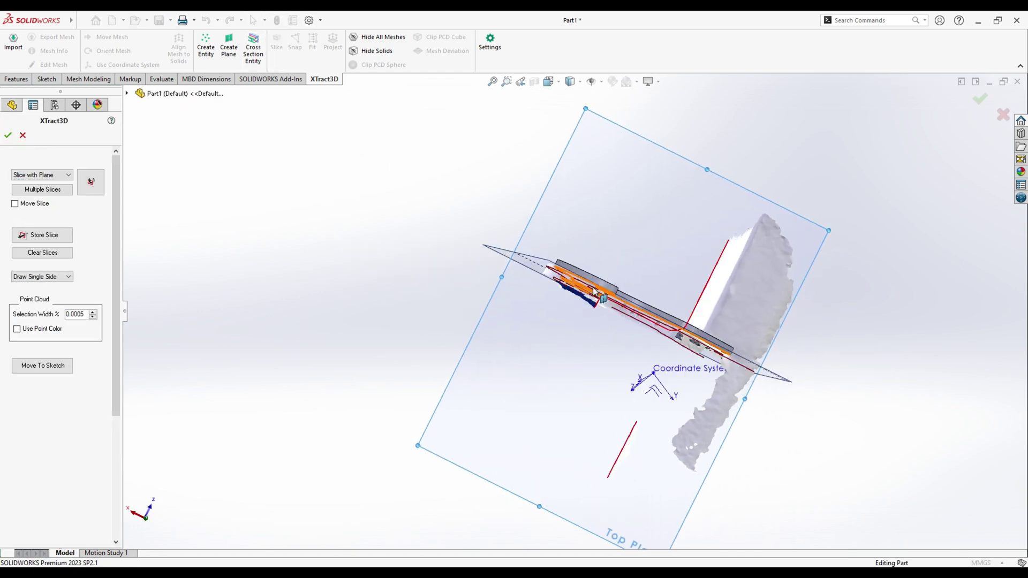
middle_drag(421, 285, 269, 196)
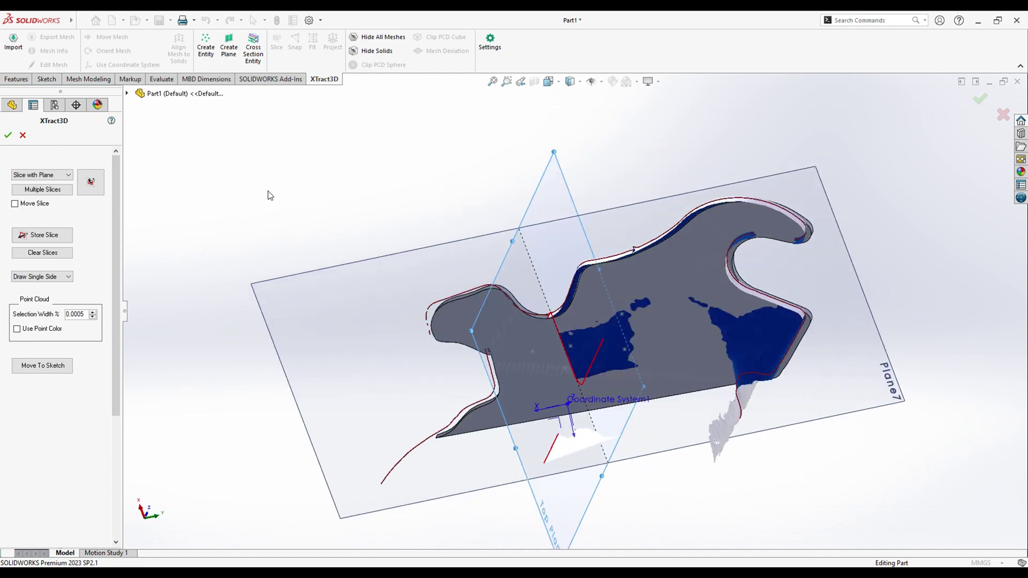
click(15, 203)
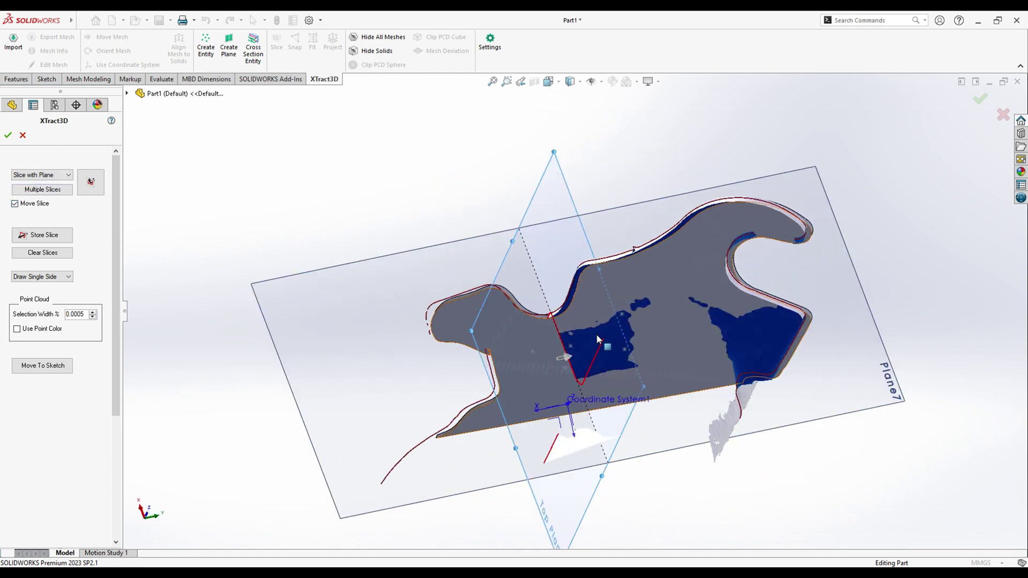
drag(572, 357, 720, 343)
- Examine the moved slice curve against the plate's thickness from several angles, and leave the slice without keeping it
middle_drag(854, 332, 530, 292)
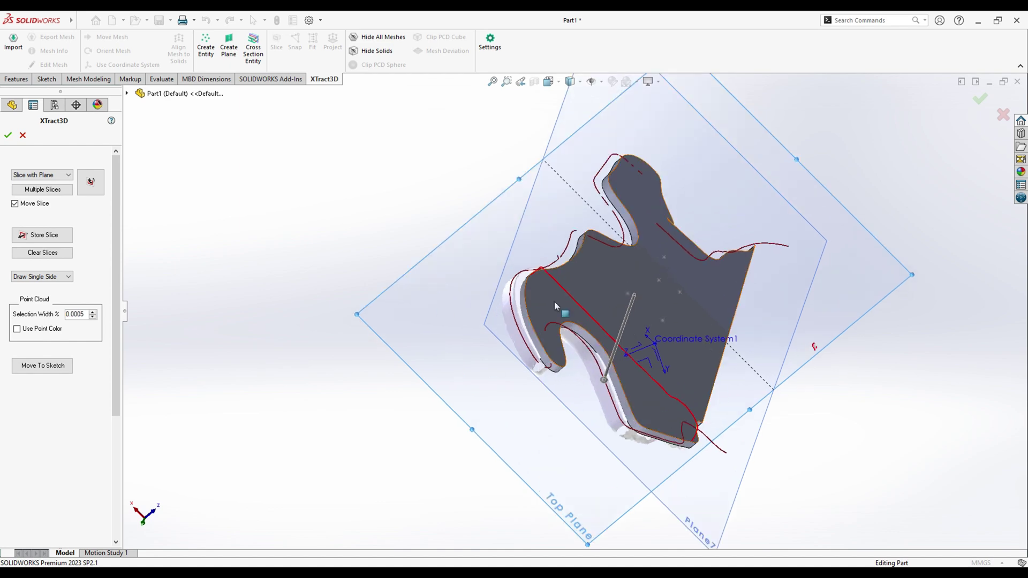
middle_drag(514, 432, 581, 329)
middle_drag(575, 307, 608, 300)
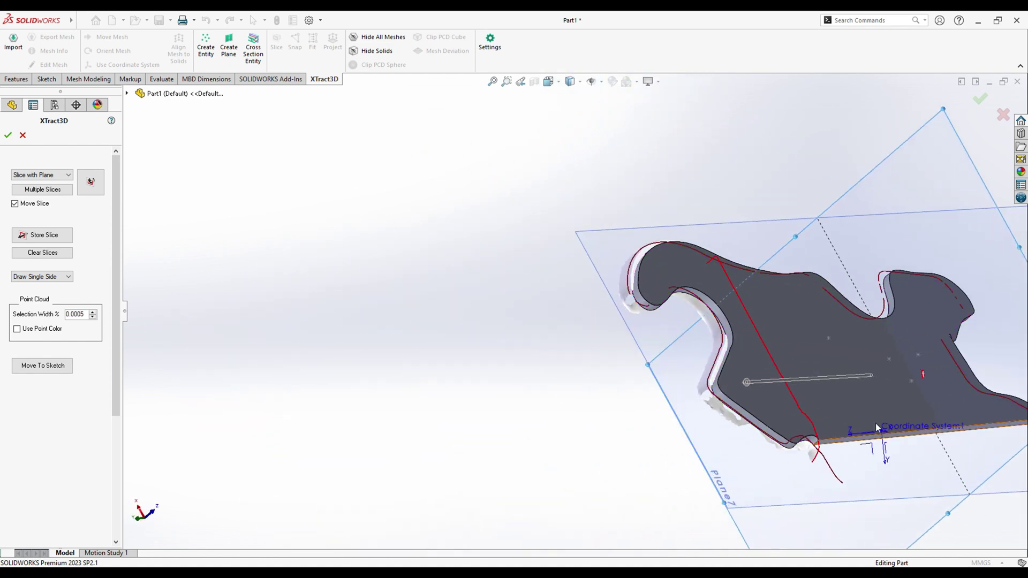
middle_drag(687, 217, 777, 221)
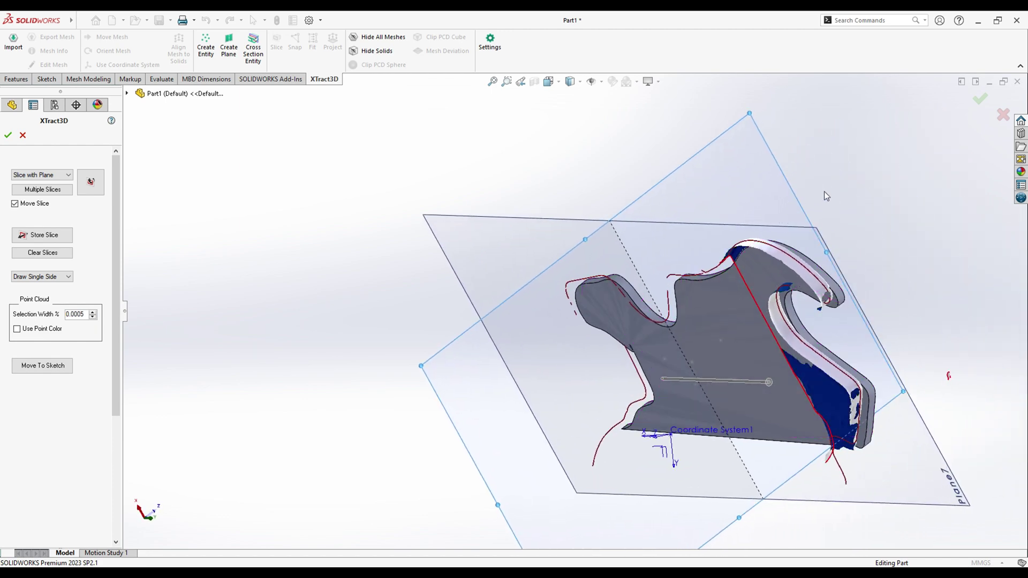
middle_drag(823, 191, 653, 291)
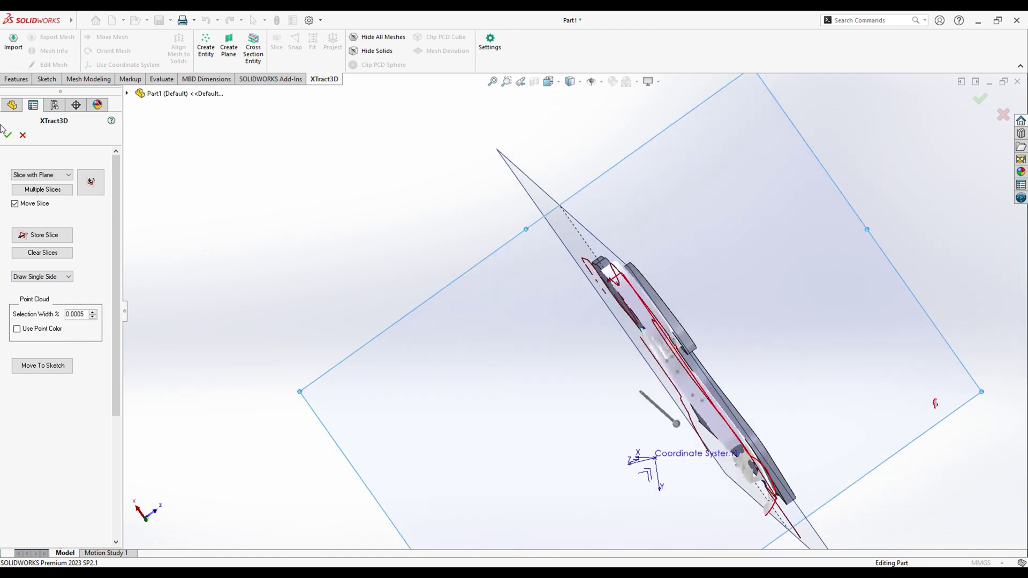
click(23, 135)
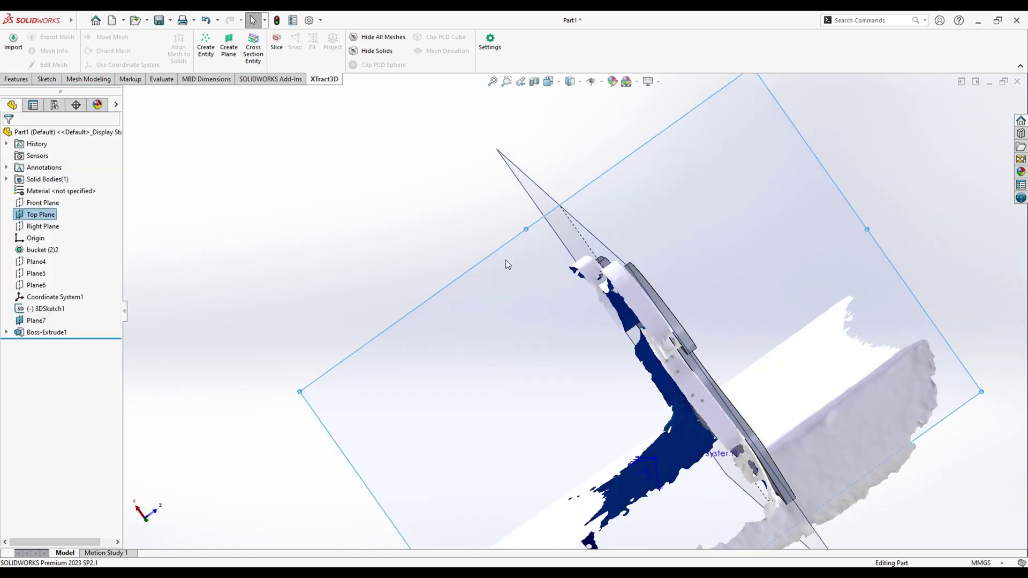
- Check the side plate against the full bucket mesh and try hiding the solids
middle_drag(505, 264, 766, 180)
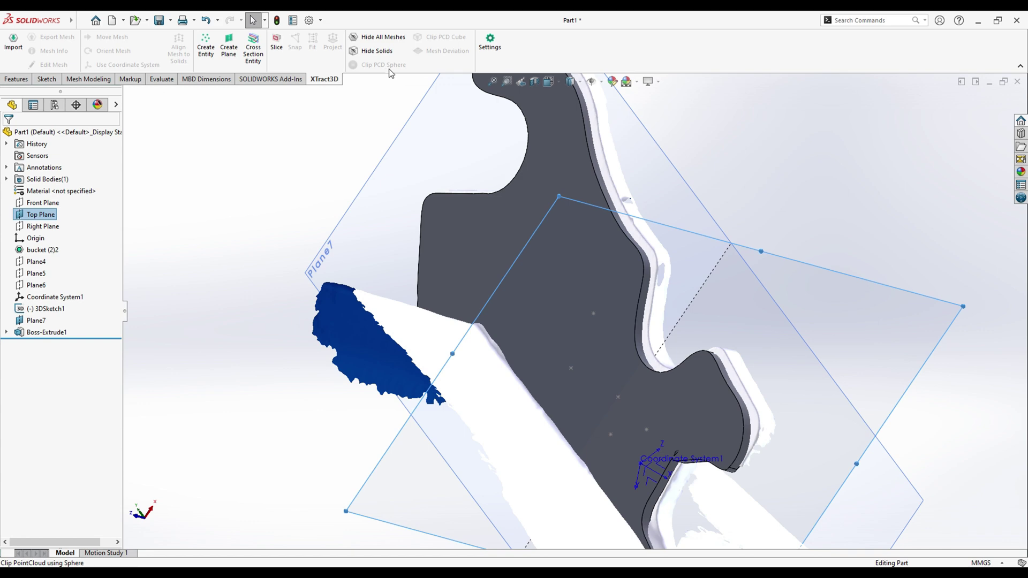
click(381, 52)
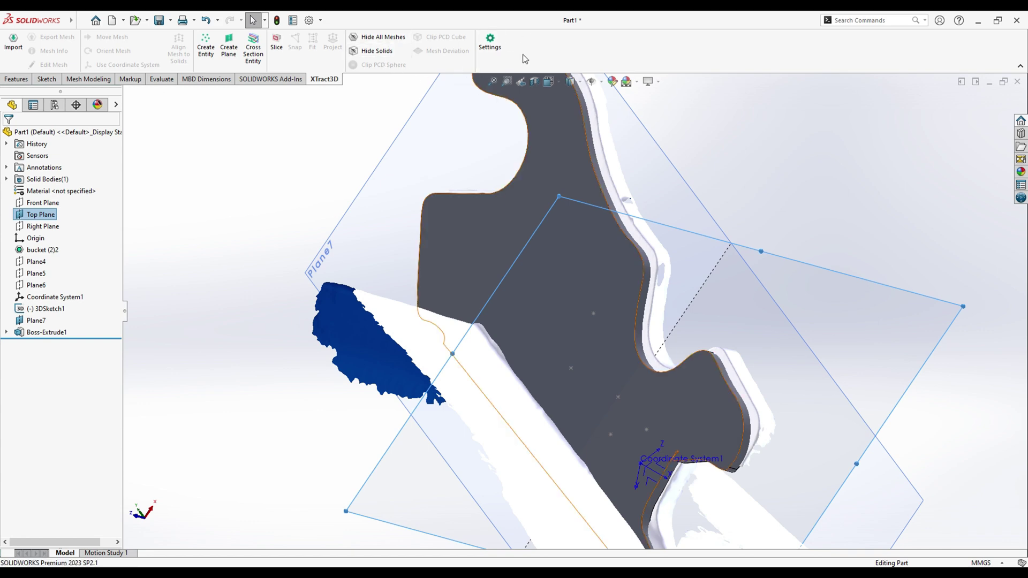